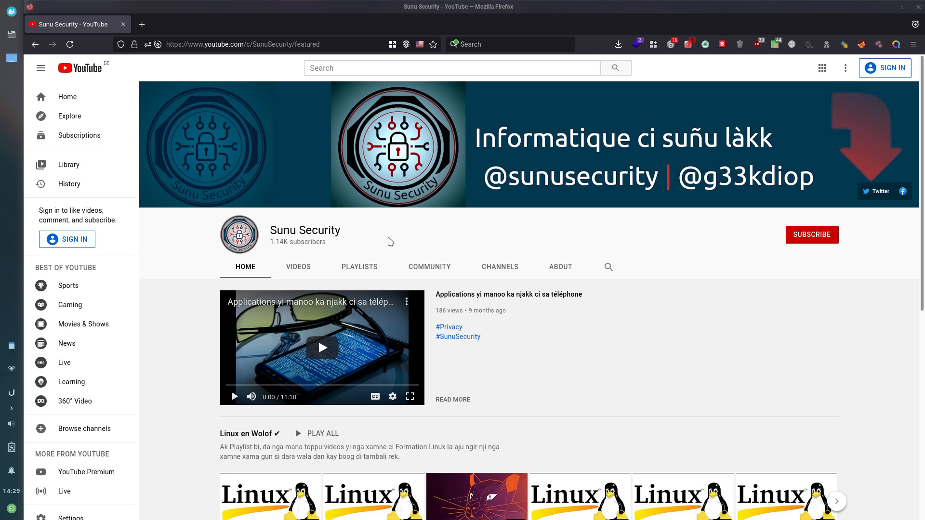
View the Sunu Security channel's playlists and switch to the Ubuntu virtual machine in VirtualBox.
click(376, 268)
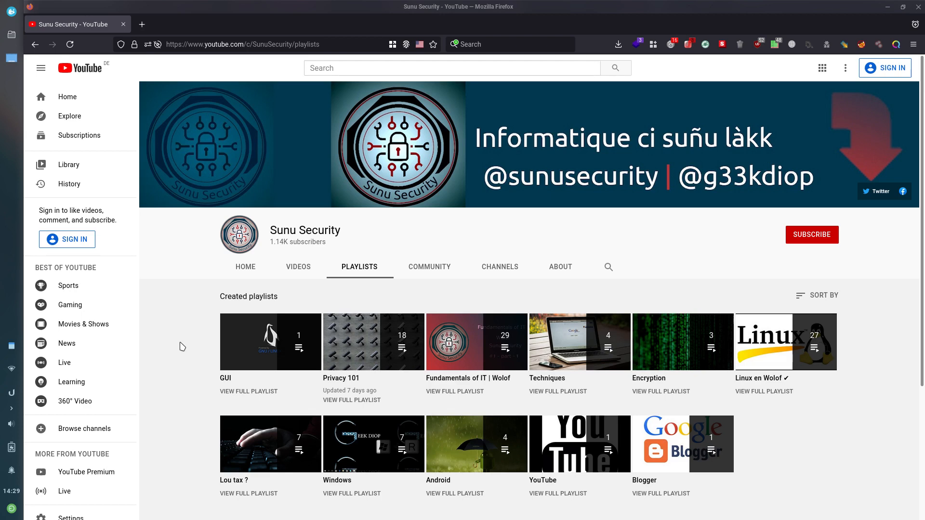
key(alt+Tab)
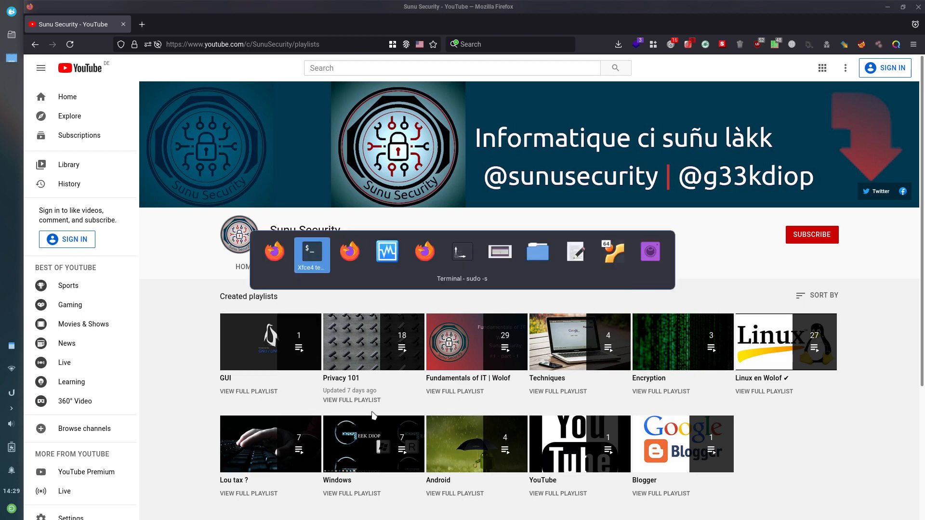
key(alt+Tab)
key(alt+Tab)
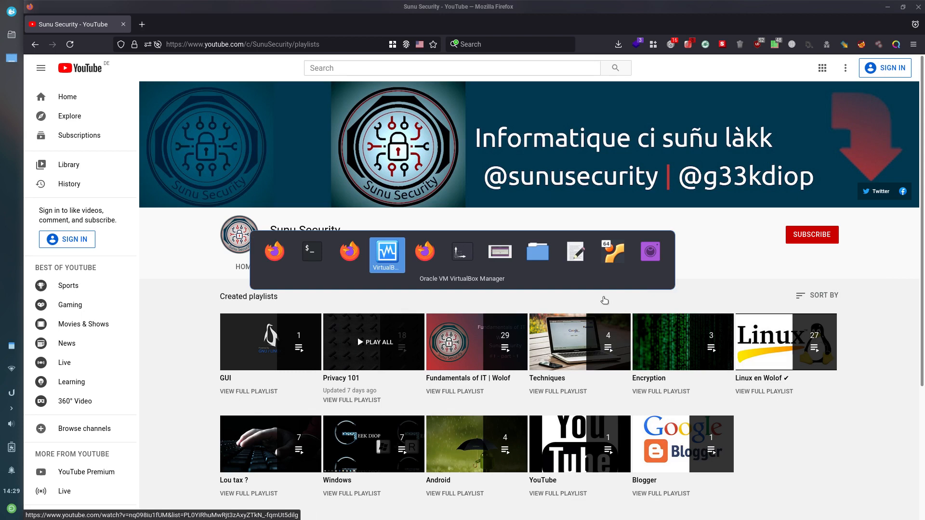
key(alt+Tab)
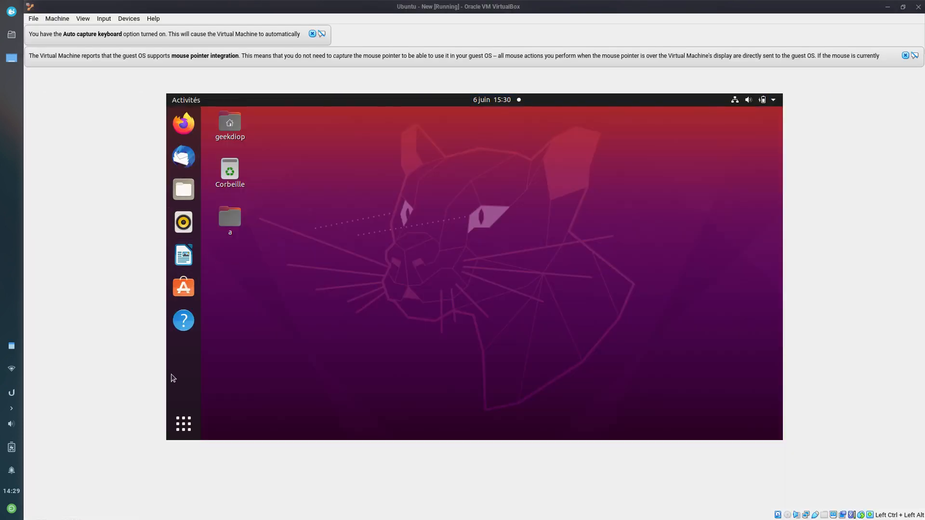
Search the Ubuntu applications for "ter", open the Terminal, and reposition its window on the desktop.
click(183, 423)
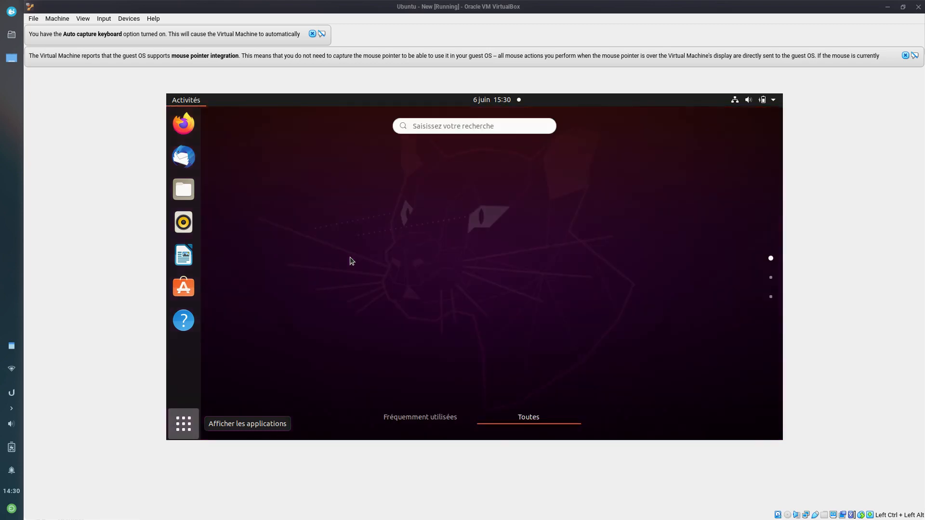
text(ter)
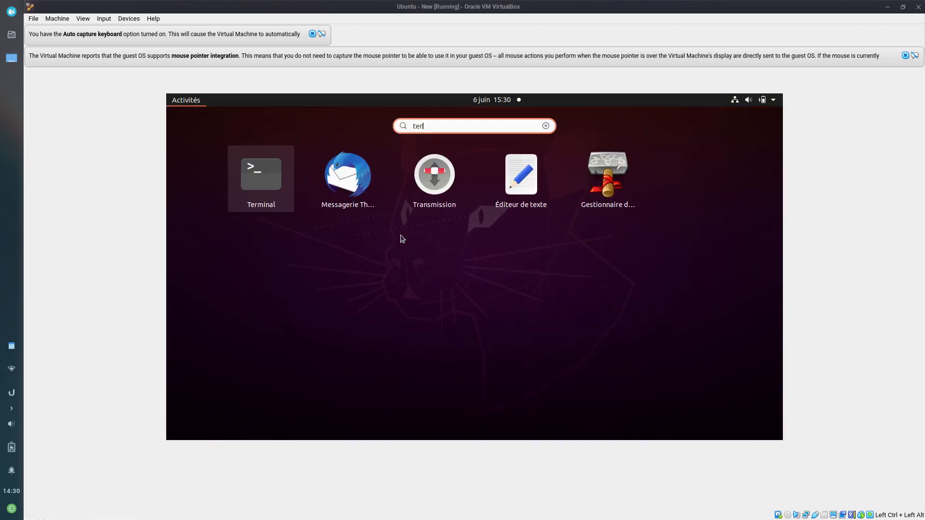
click(488, 185)
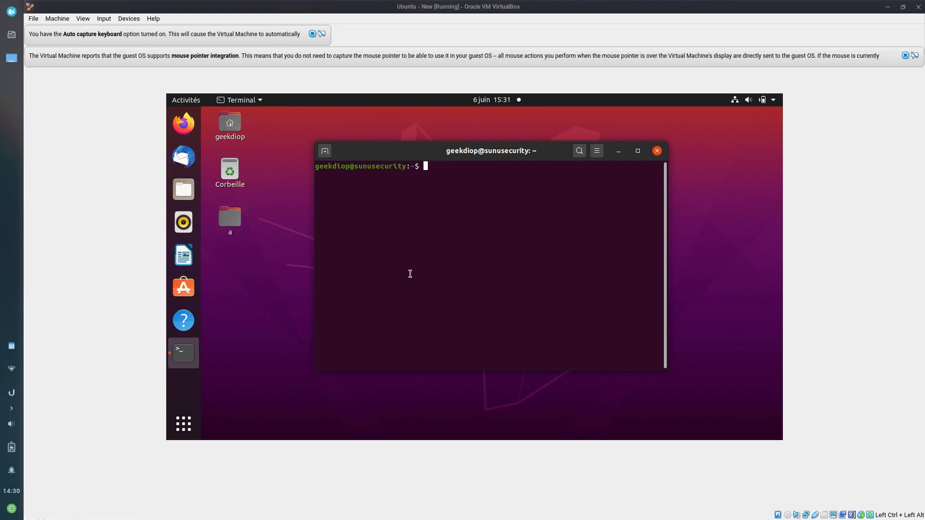
drag(477, 152, 510, 159)
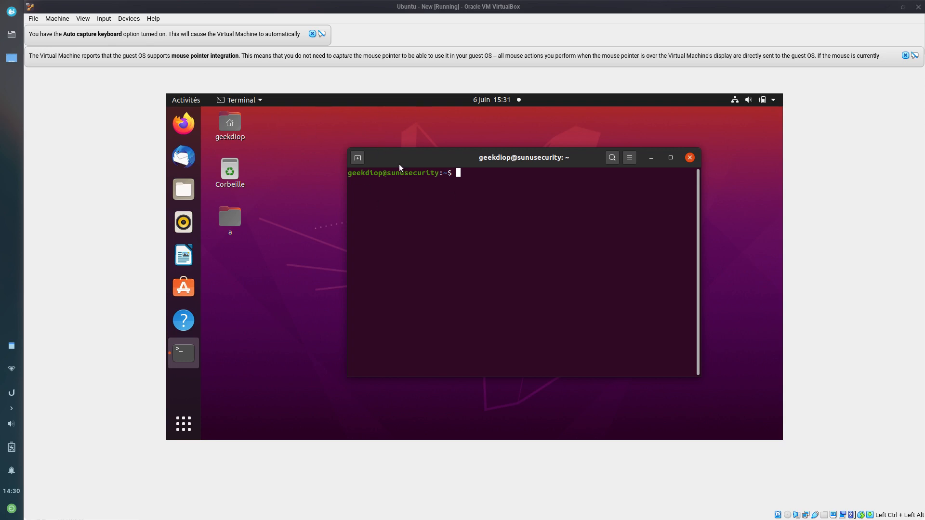
drag(400, 158, 380, 175)
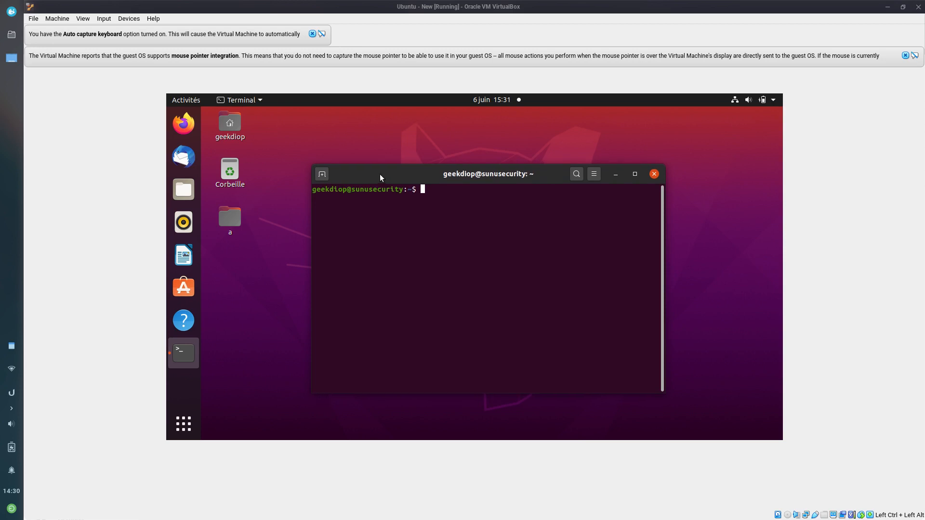
Start a root shell with sudo -s, entering the account password.
text(sudo -s)
key(Return)
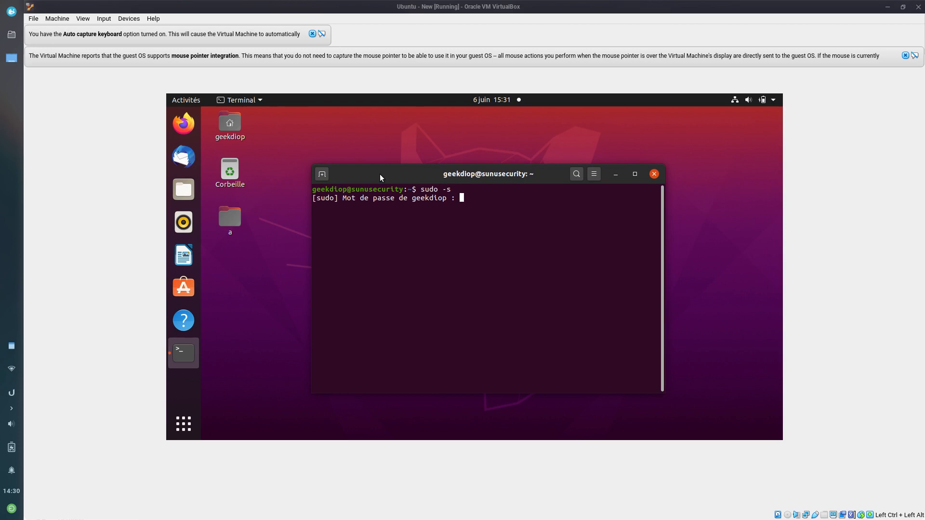
key(Return)
Enlarge the terminal text by two zoom levels and write apt install xfce4 at the root prompt.
text(apt)
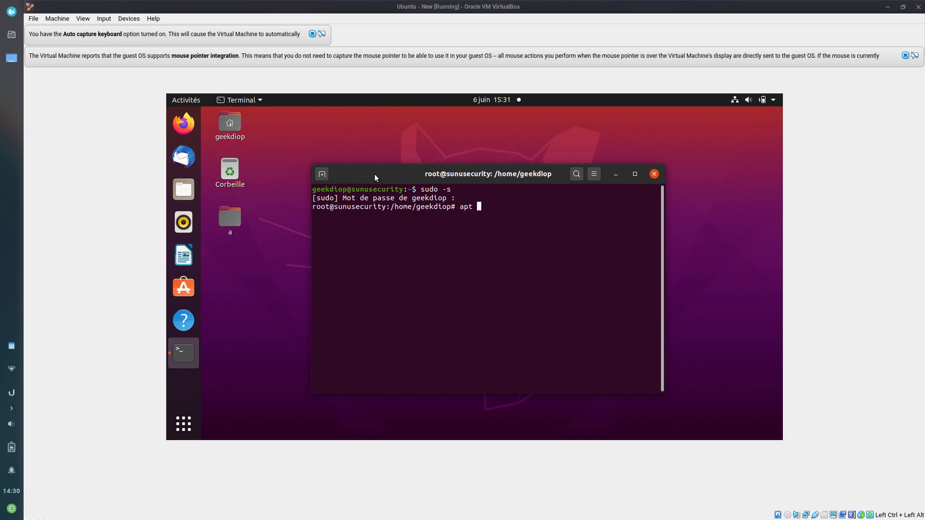
click(591, 174)
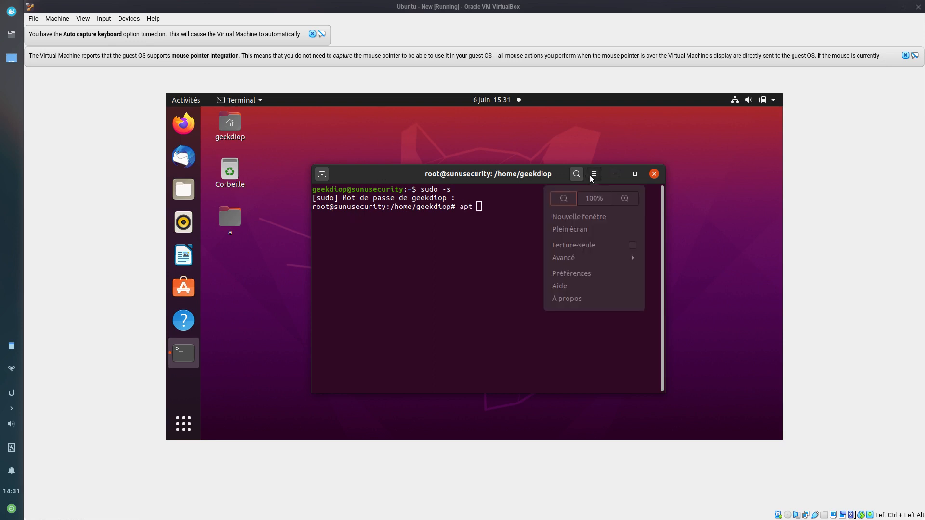
click(624, 203)
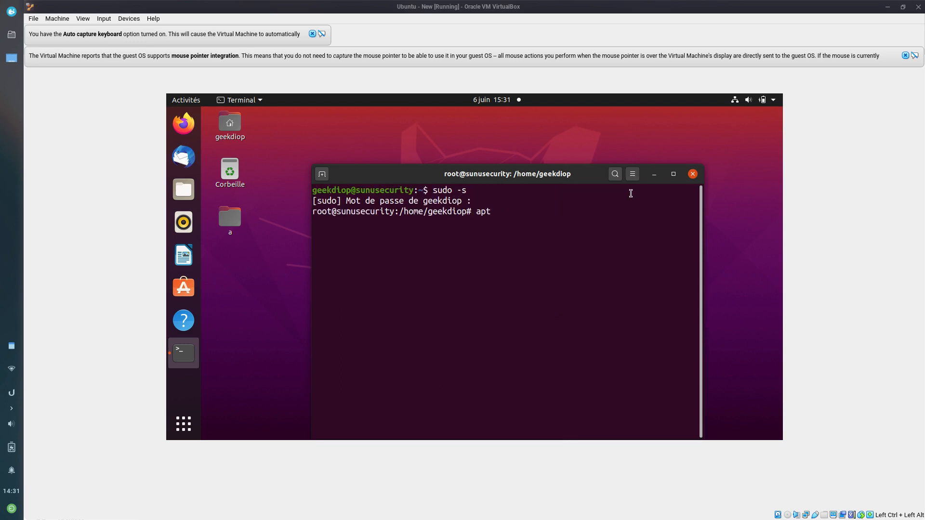
click(635, 177)
click(661, 202)
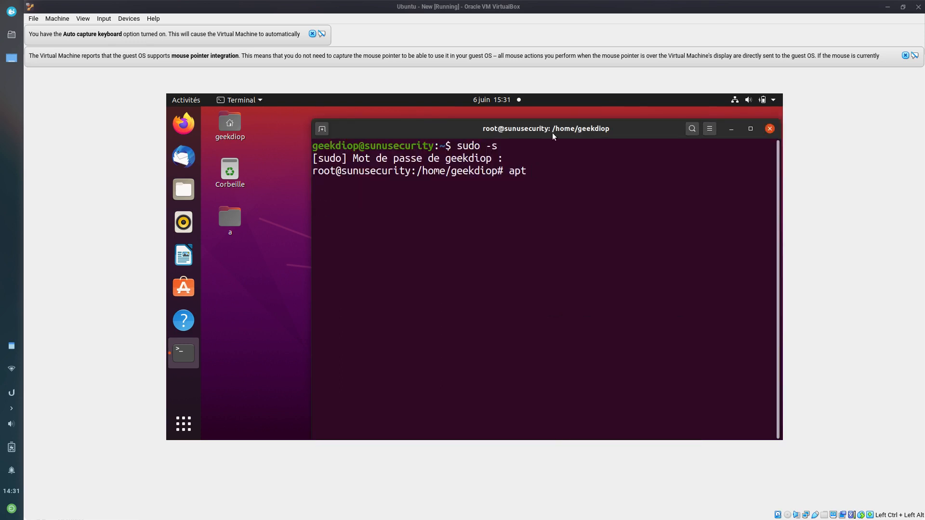
drag(510, 133, 465, 150)
text(install)
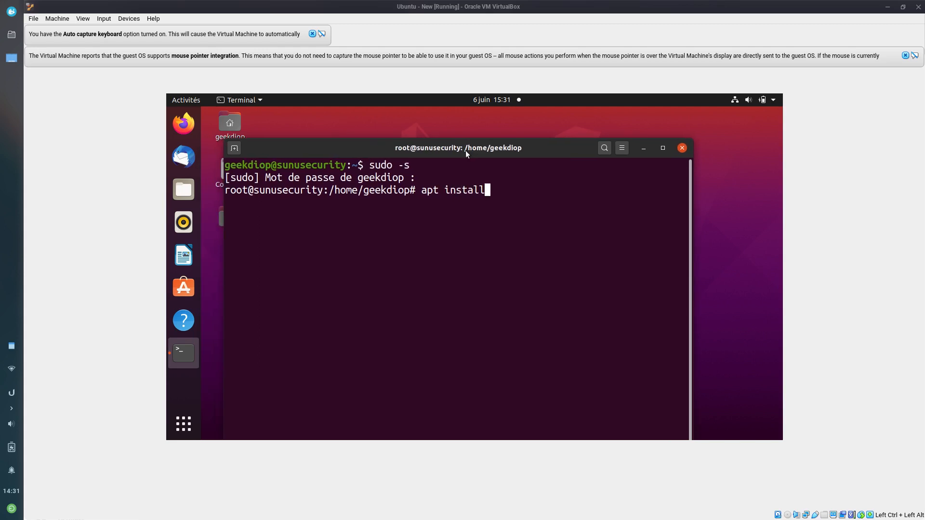
text( xfce4)
Write the pacman -S xfce4-desktop command in a second terminal tab without running it.
key(ctrl+shift+t)
text(pacma)
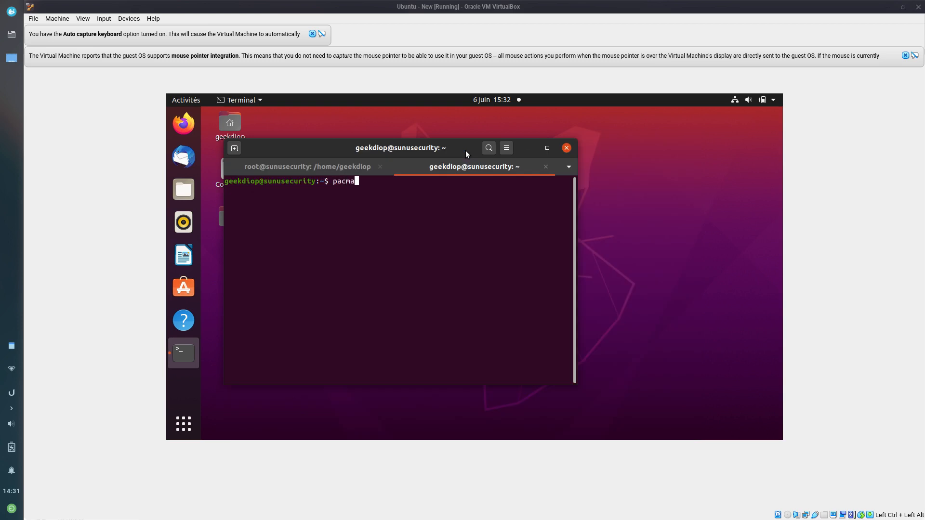
text(n -S xfce4)
text(-desktop)
Return to the root shell's tab and run the prepared apt install xfce4 command.
click(327, 164)
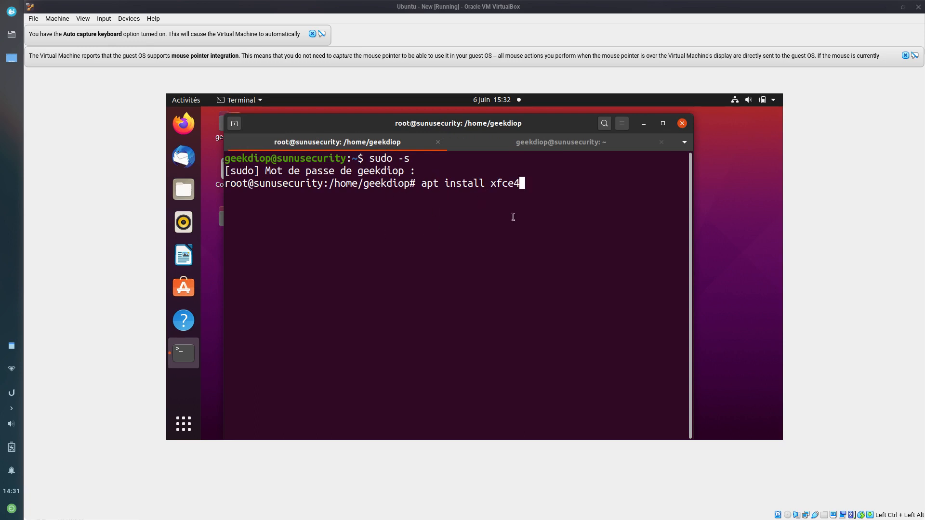
key(Return)
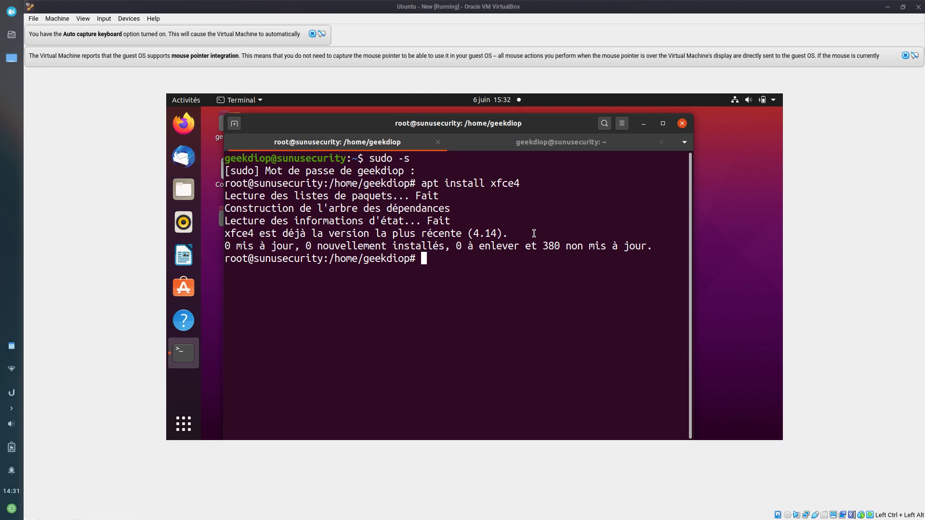
Examine the lightdm configuration screenshot in the image viewer, then return to the Ubuntu virtual machine.
key(alt+Tab)
key(alt+Tab)
key(alt+Tab)
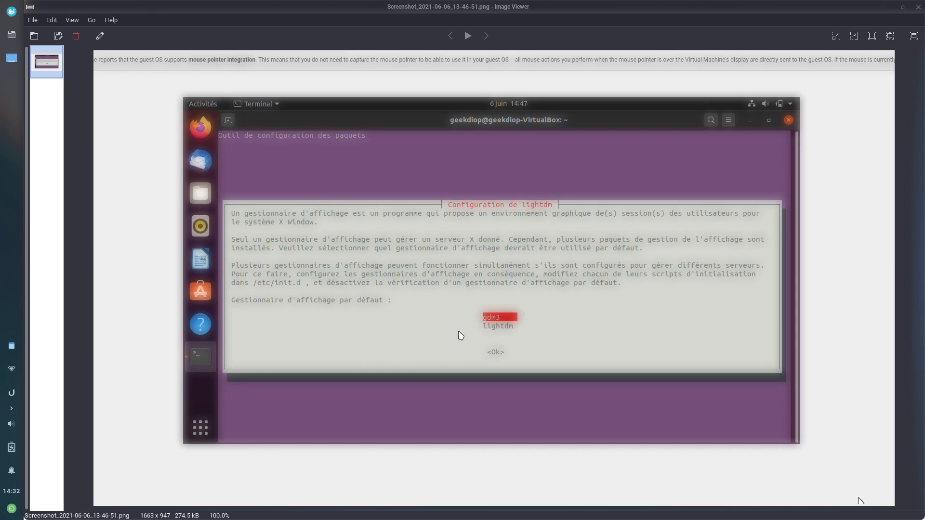
key(alt+Tab)
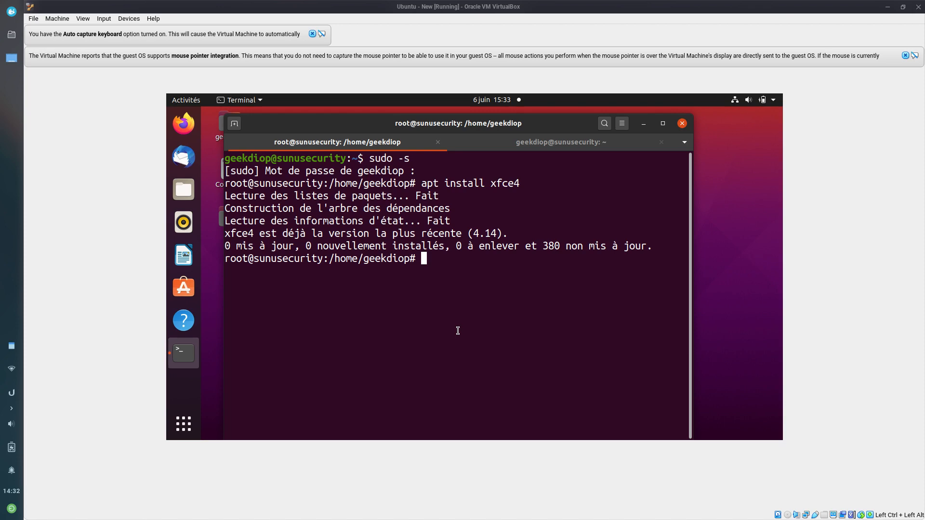
Restart the Ubuntu virtual machine with the reboot command in the root shell.
text(reboot)
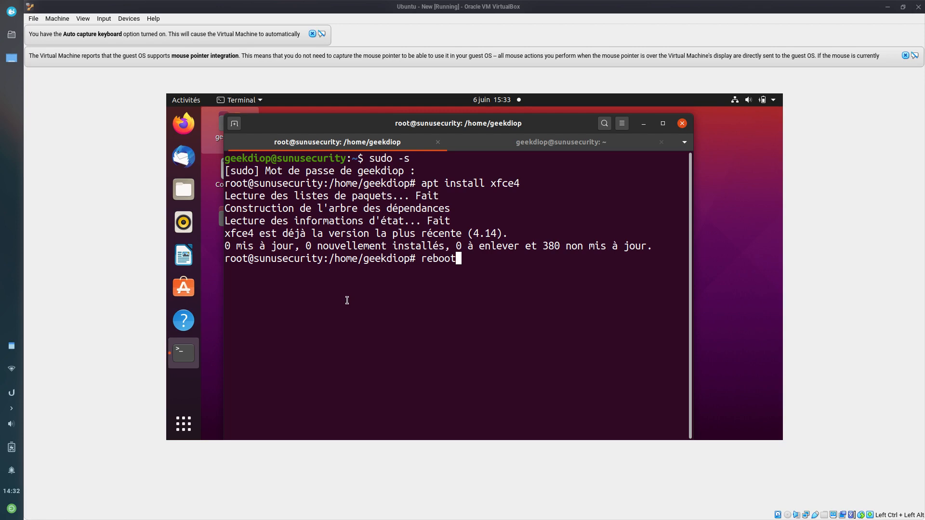
key(Return)
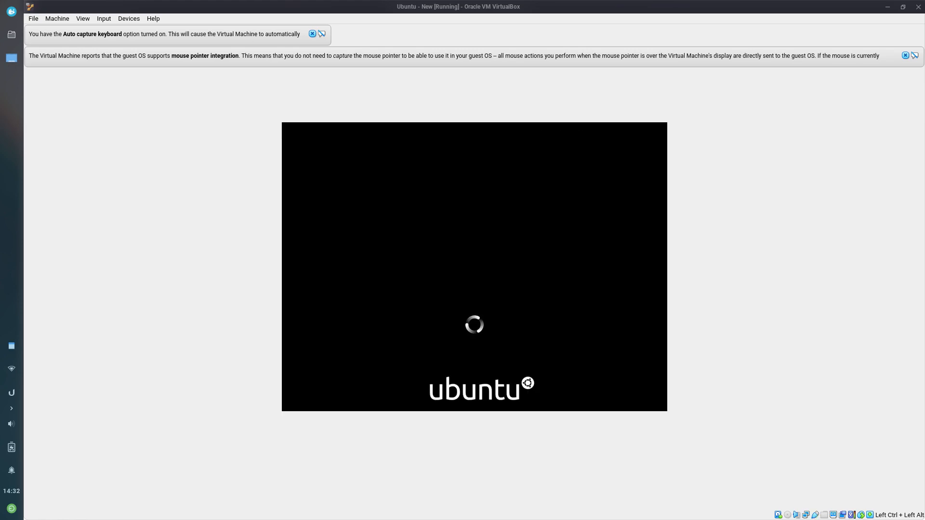
click(104, 19)
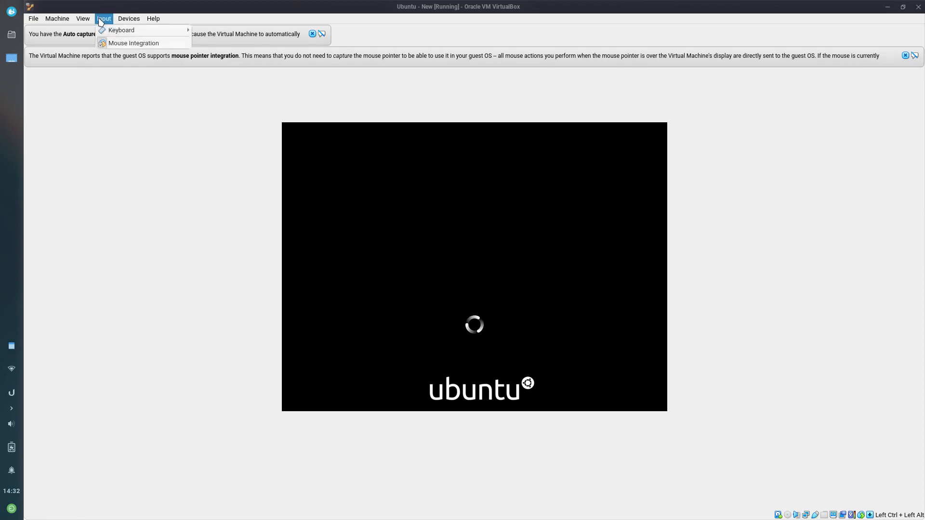
mouse_move(119, 21)
mouse_move(82, 19)
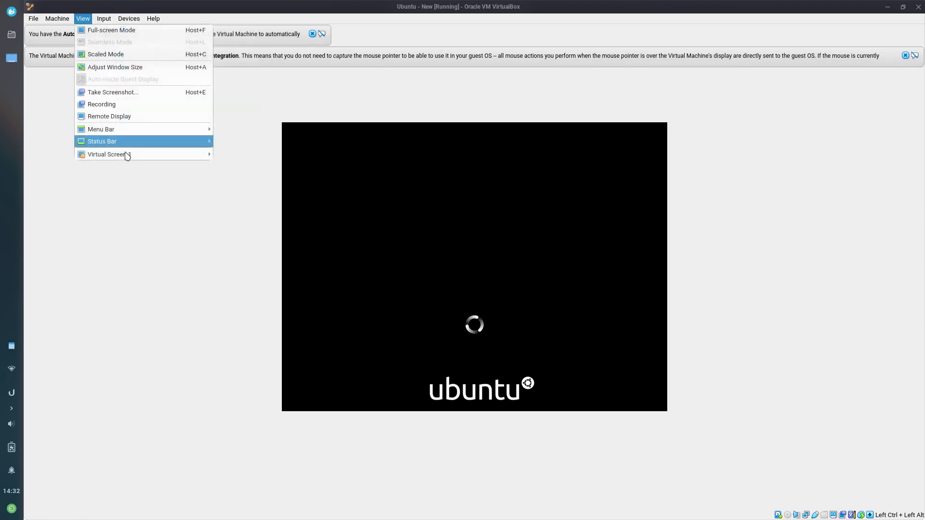
mouse_move(126, 154)
click(127, 238)
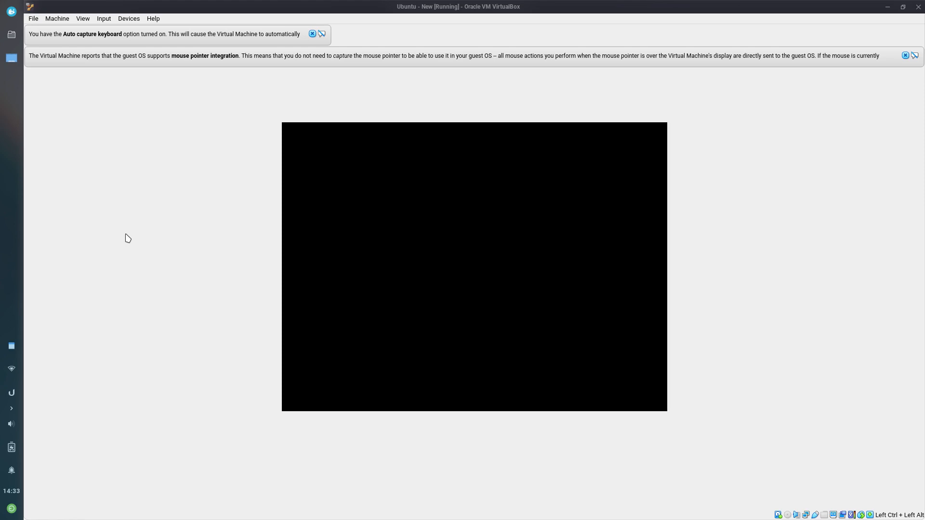
click(104, 19)
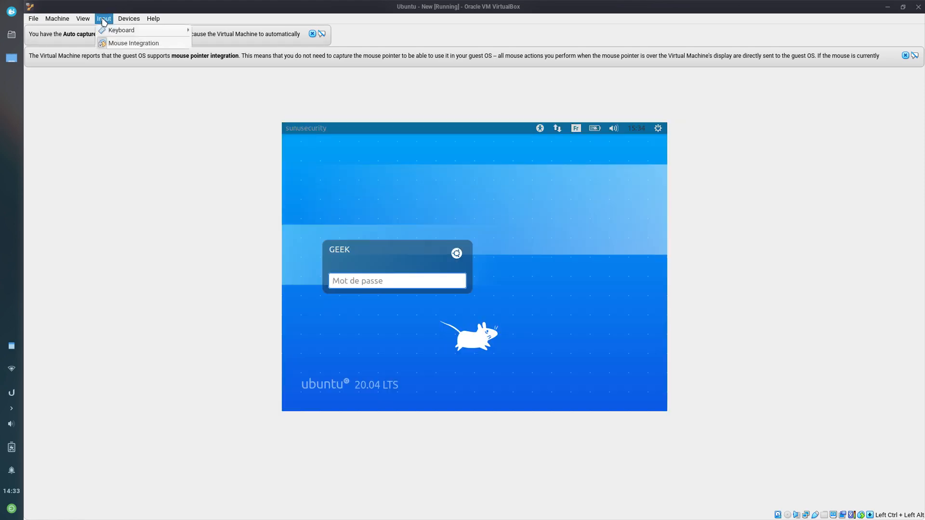
mouse_move(83, 19)
mouse_move(190, 141)
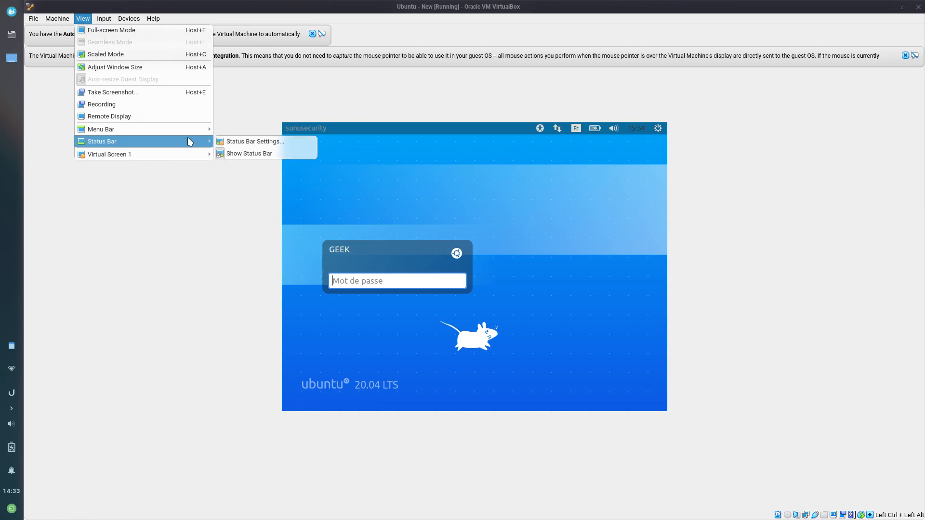
mouse_move(175, 155)
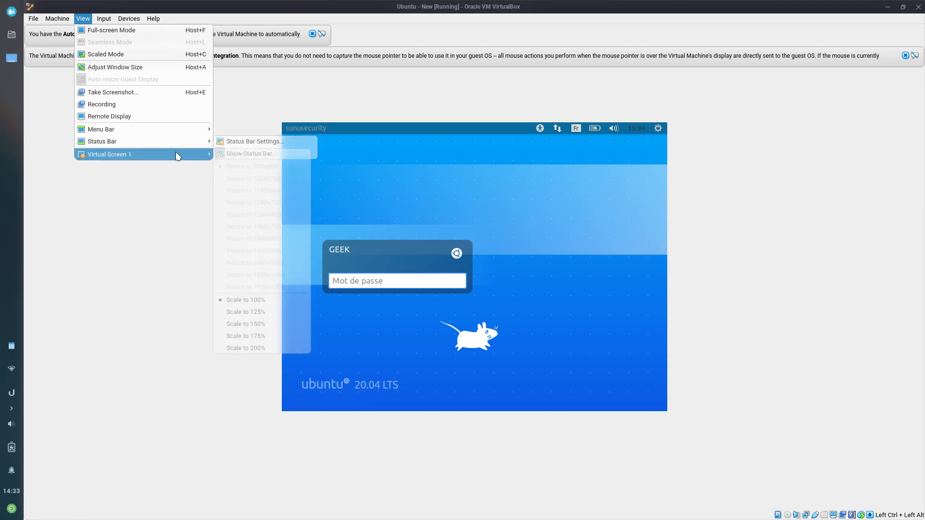
click(188, 208)
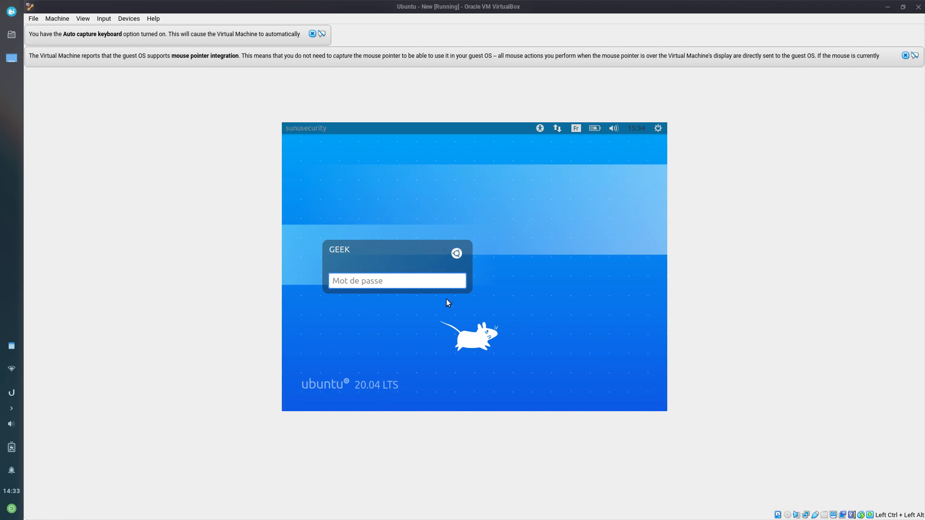
Choose Session Xfce as the desktop environment on the login screen and log in with the account password.
click(455, 260)
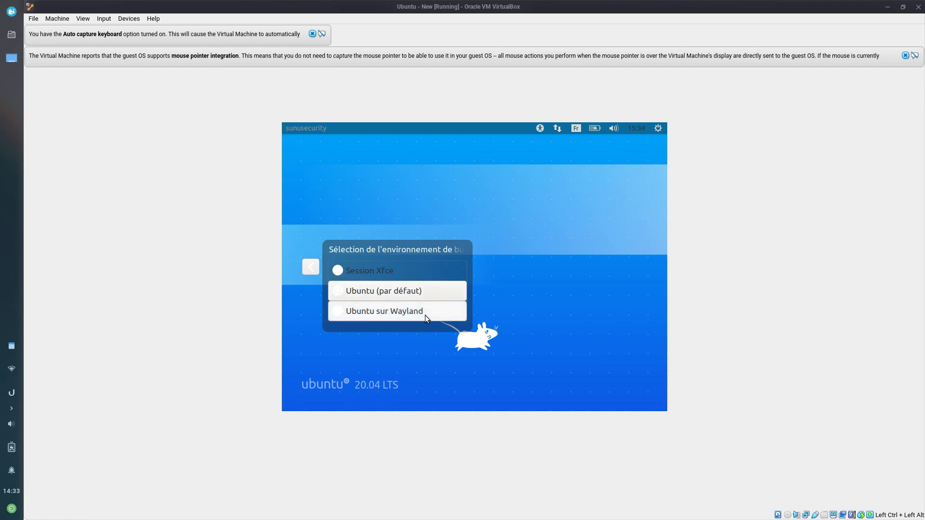
click(371, 276)
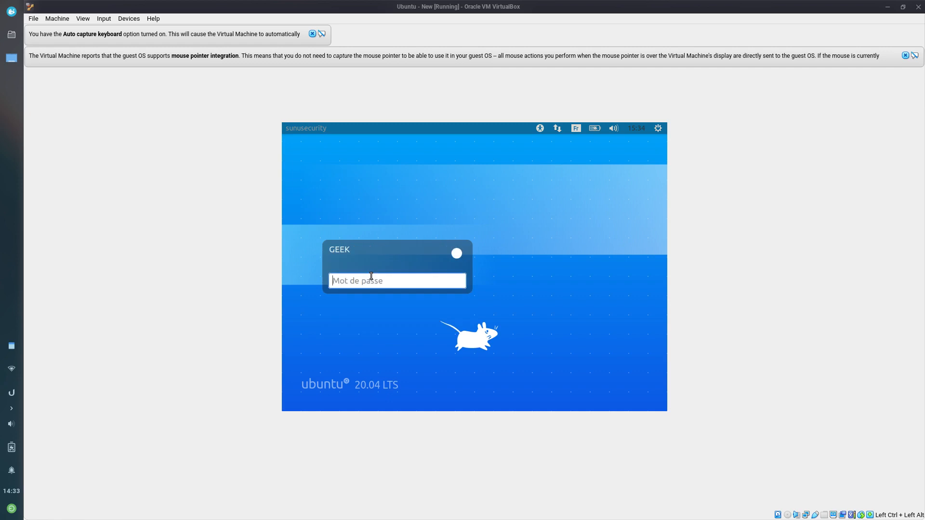
text(************)
key(Return)
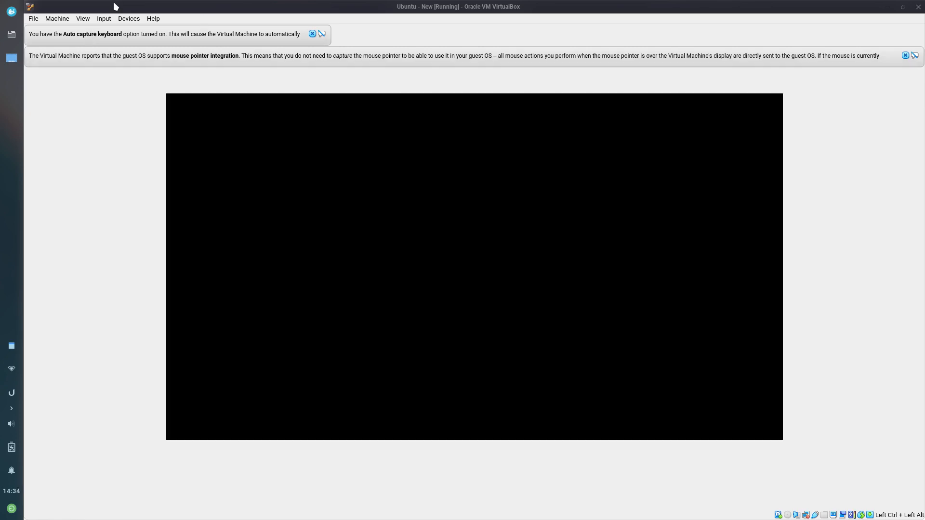
Resize the virtual machine's Virtual Screen 1 to 1920x1200.
click(104, 18)
mouse_move(83, 18)
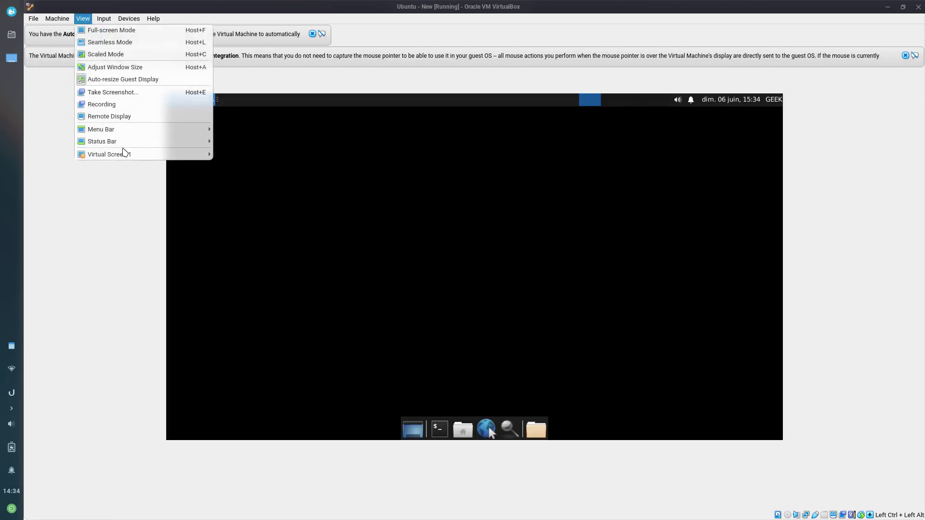
mouse_move(127, 154)
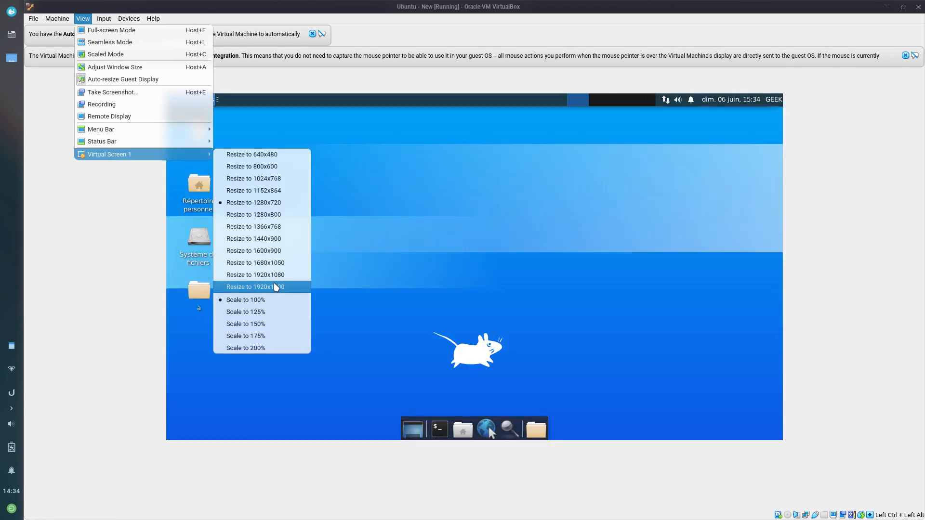
click(273, 282)
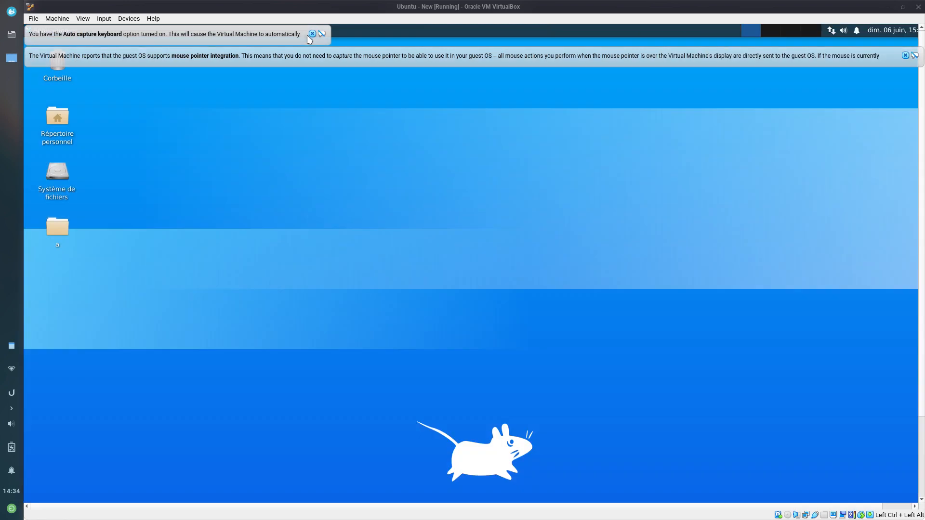
Dismiss the keyboard auto-capture and mouse pointer integration notifications over the virtual machine's display.
click(281, 32)
click(278, 61)
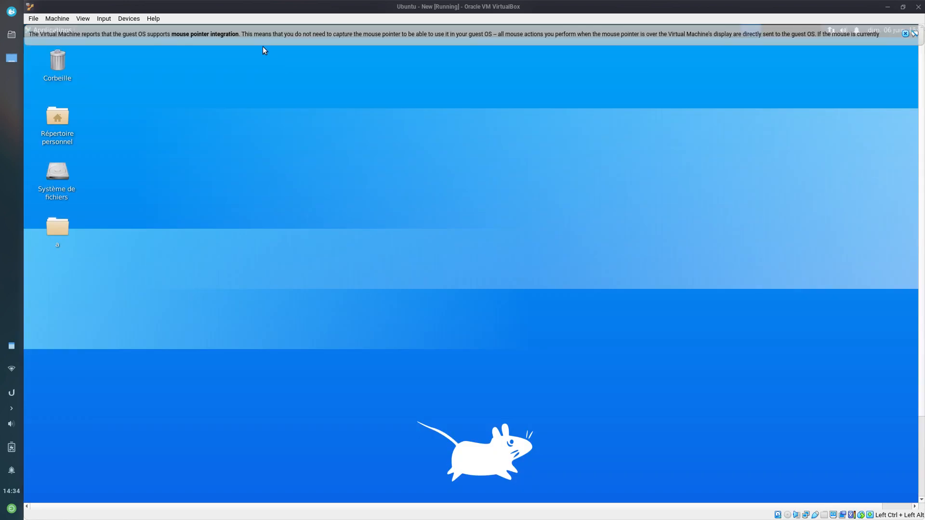
click(251, 38)
click(250, 38)
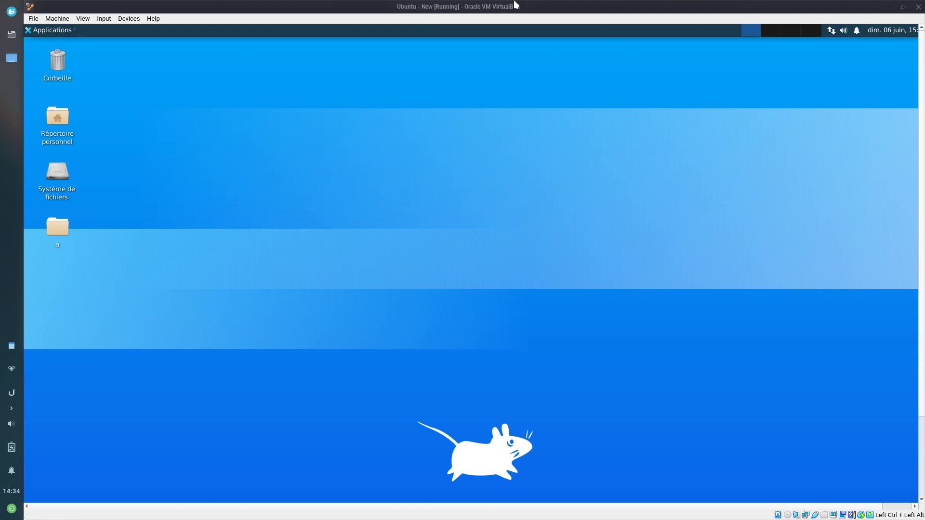
Show the host's own desktop for comparison, then return to the Ubuntu virtual machine window.
click(886, 7)
click(887, 7)
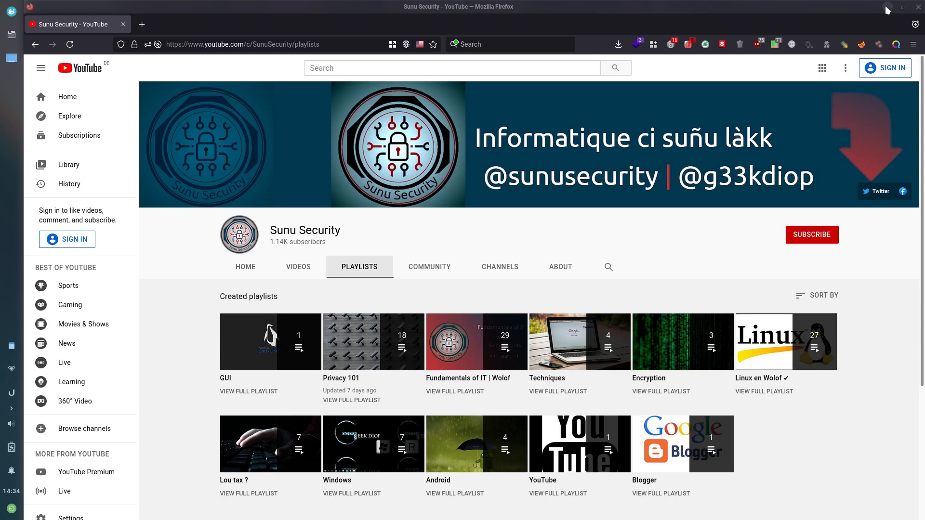
key(super)
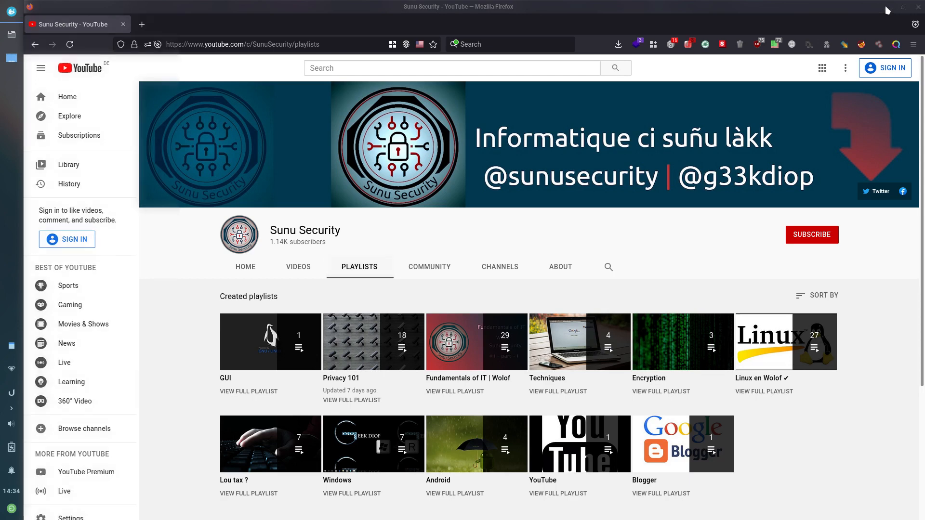
key(super)
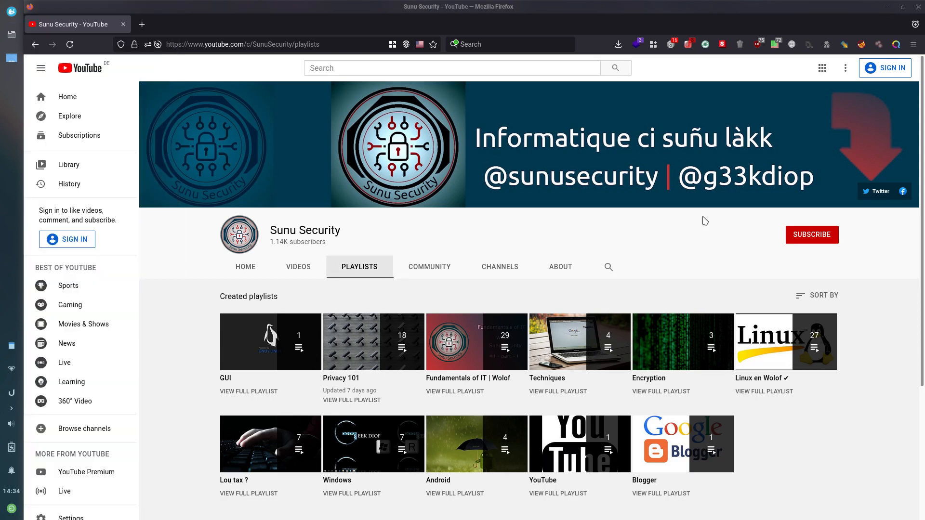
key(super+d)
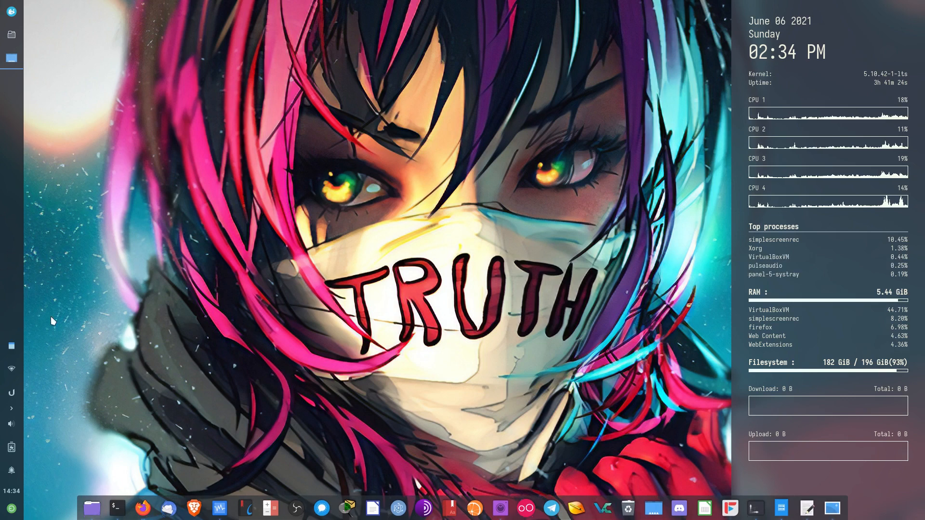
key(alt+Tab)
key(alt+Tab)
key(alt+Tab)
key(alt+Tab)
key(alt+Tab)
key(alt+Tab)
key(alt+Tab)
key(alt+Tab)
key(alt+Tab)
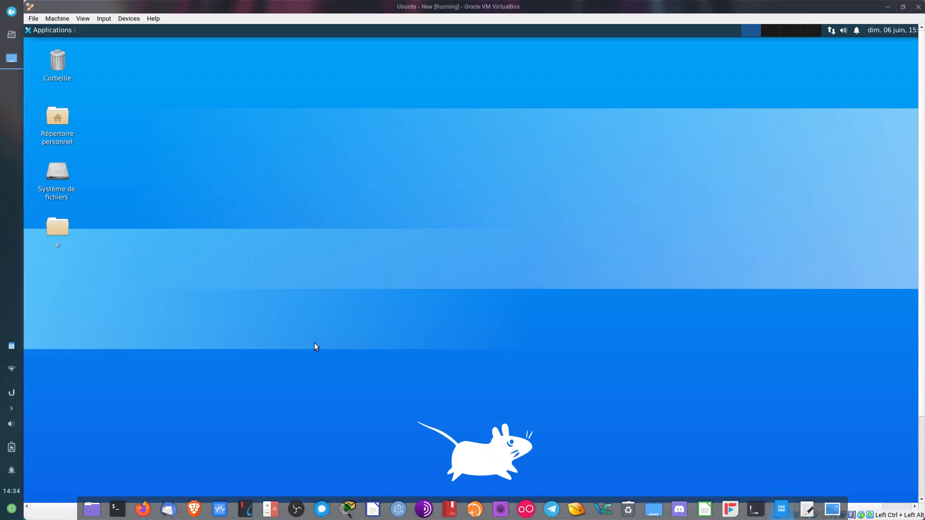
Open the Xfce desktop settings and move the window away from the desktop icons.
right_click(264, 236)
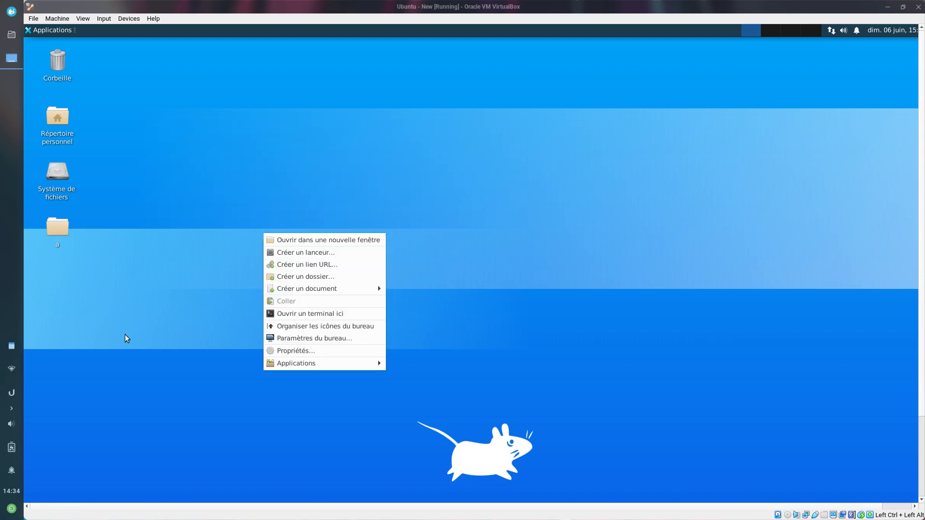
click(311, 340)
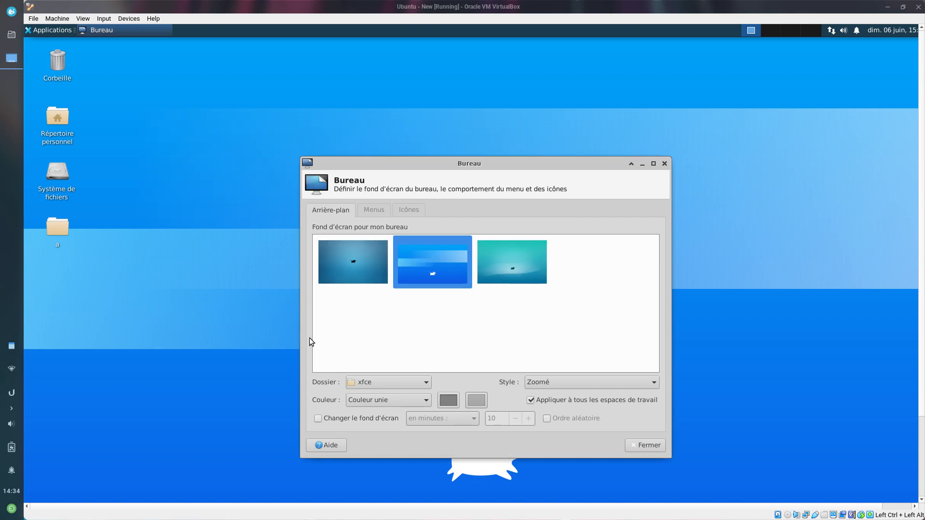
drag(441, 168, 556, 123)
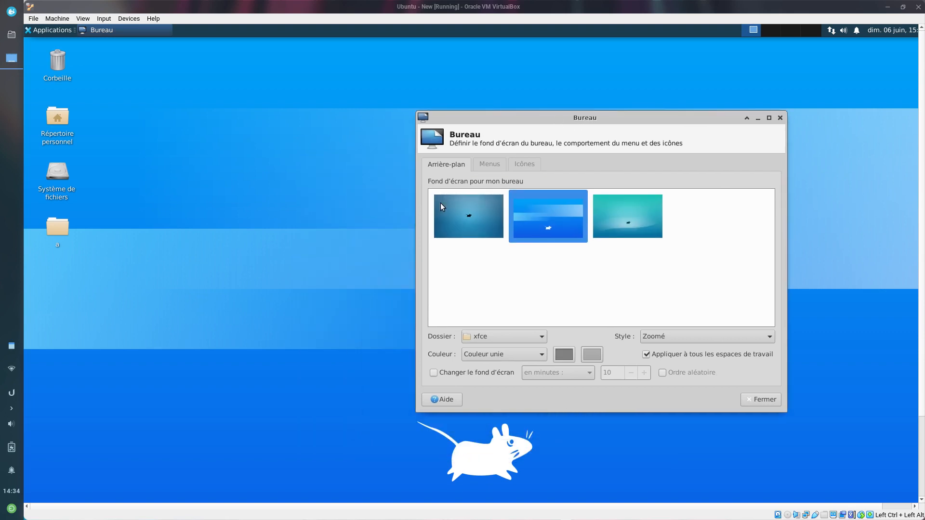
Preview the dark blue and teal xfce wallpapers, then reapply the blue striped one.
click(438, 224)
click(602, 214)
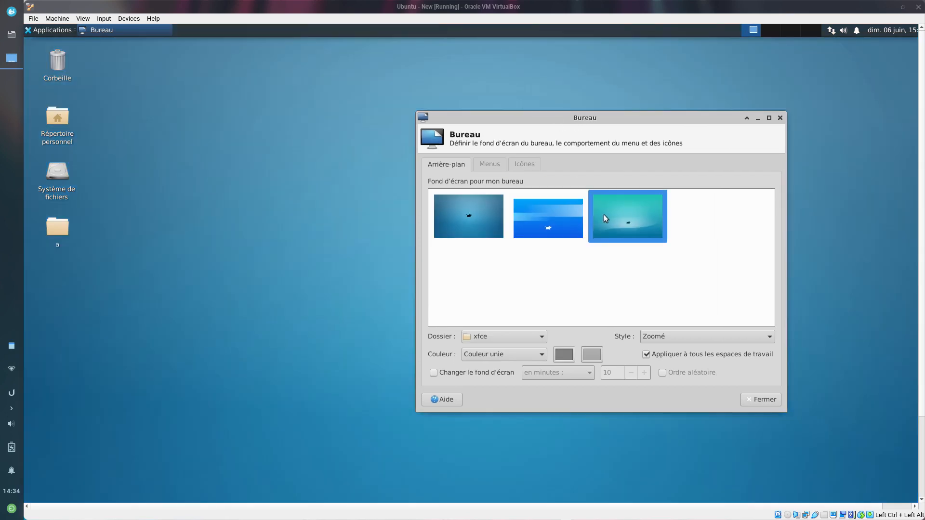
click(555, 228)
click(474, 215)
click(637, 219)
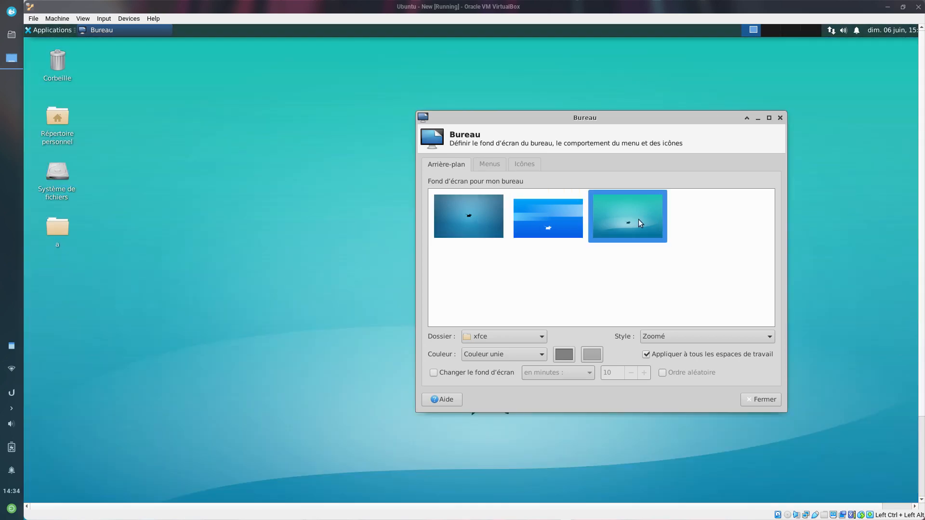
click(493, 219)
click(541, 221)
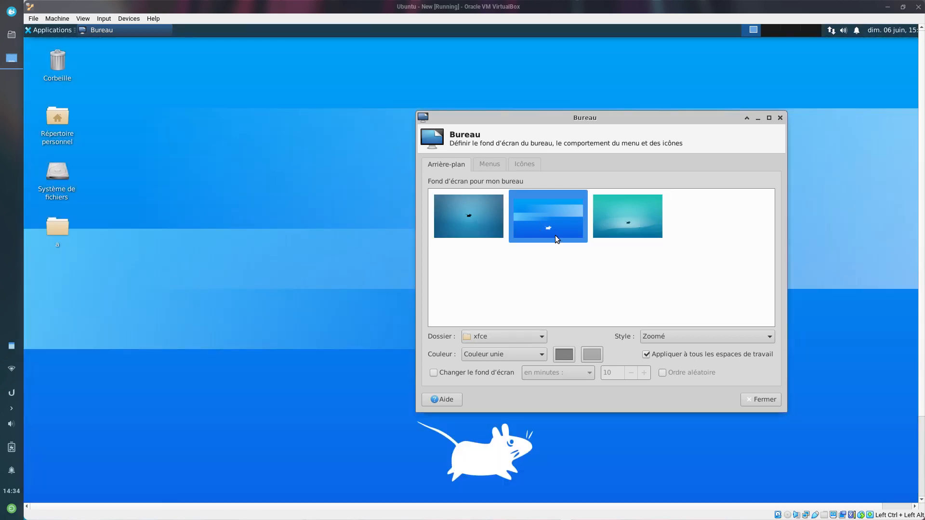
Switch the wallpaper folder to Bureau, then set it back to xfce.
click(471, 338)
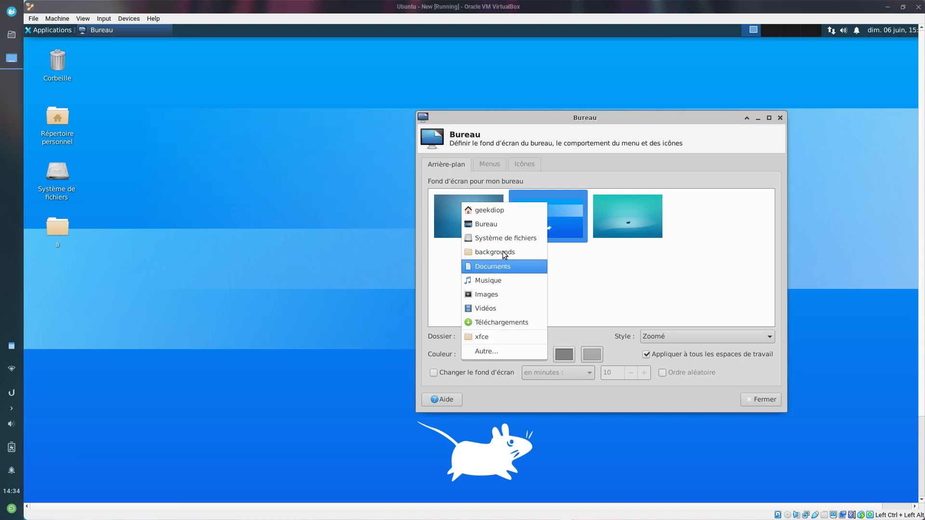
click(487, 224)
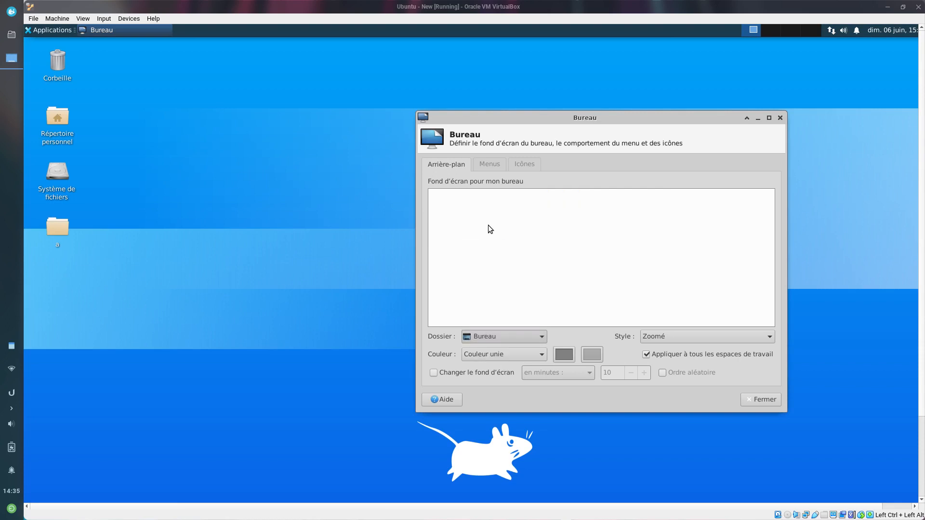
click(494, 337)
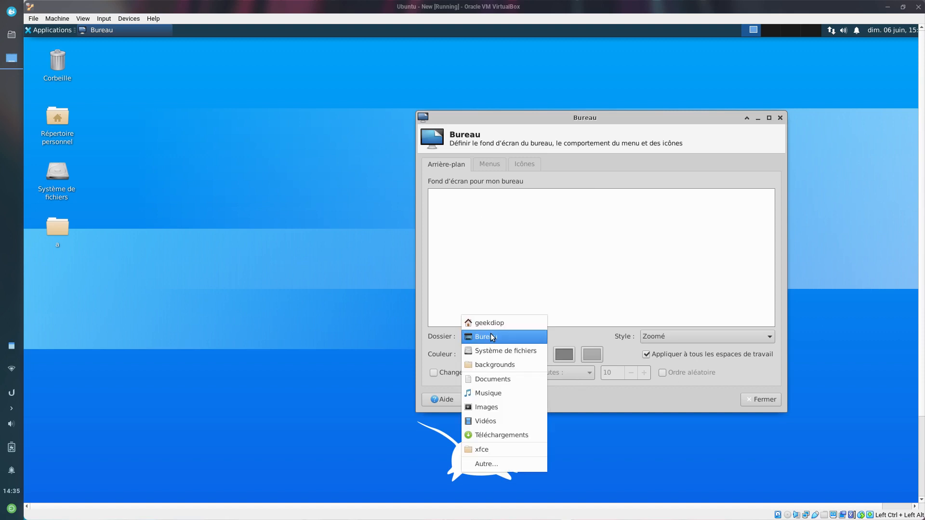
click(489, 449)
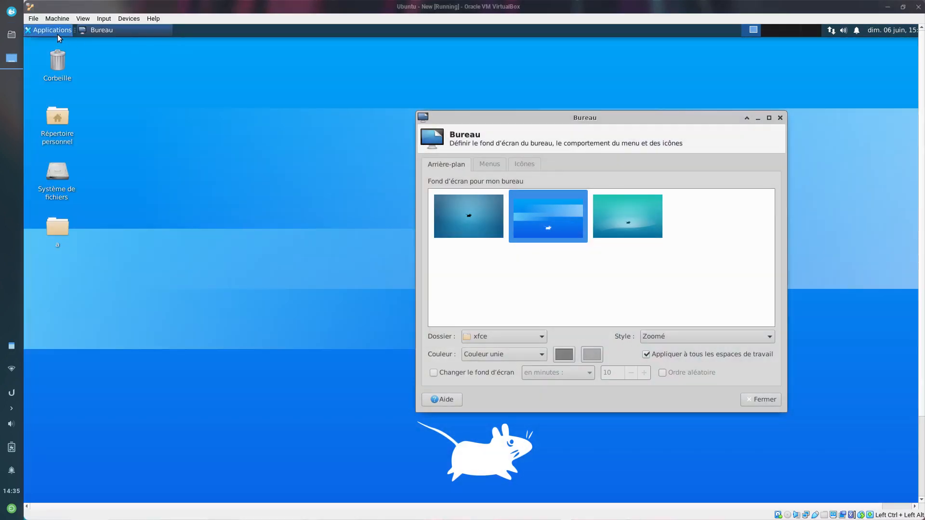
Open a terminal beside the desktop settings, change to /usr/share/backgrounds/ and list its contents.
click(57, 30)
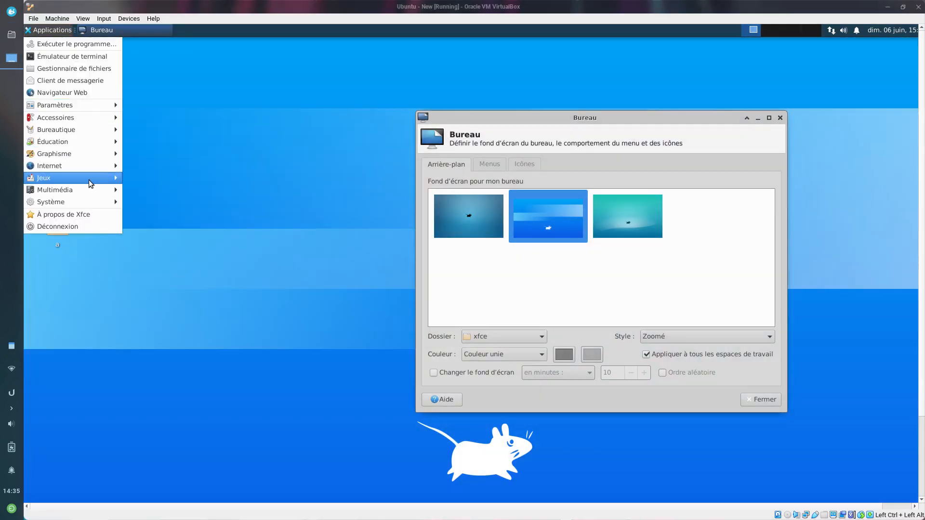
click(88, 61)
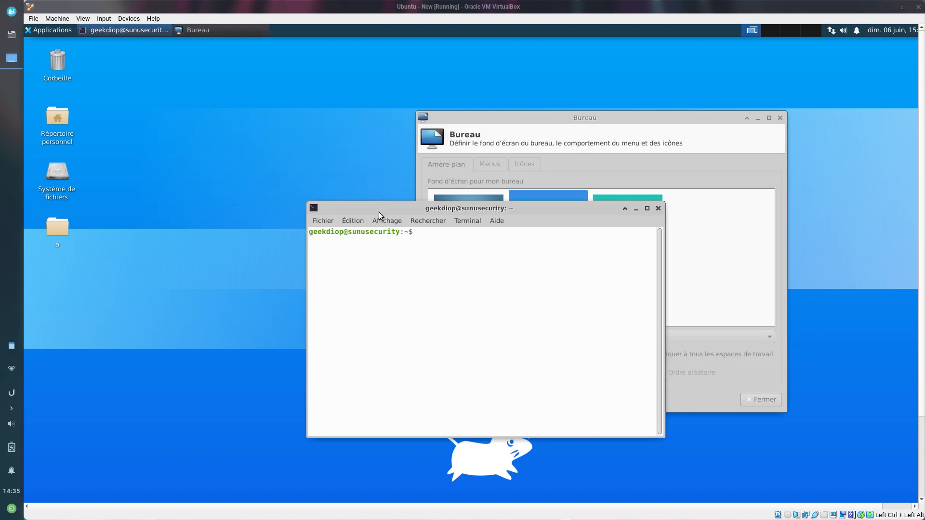
drag(403, 212, 195, 267)
text(cd /usr/sh)
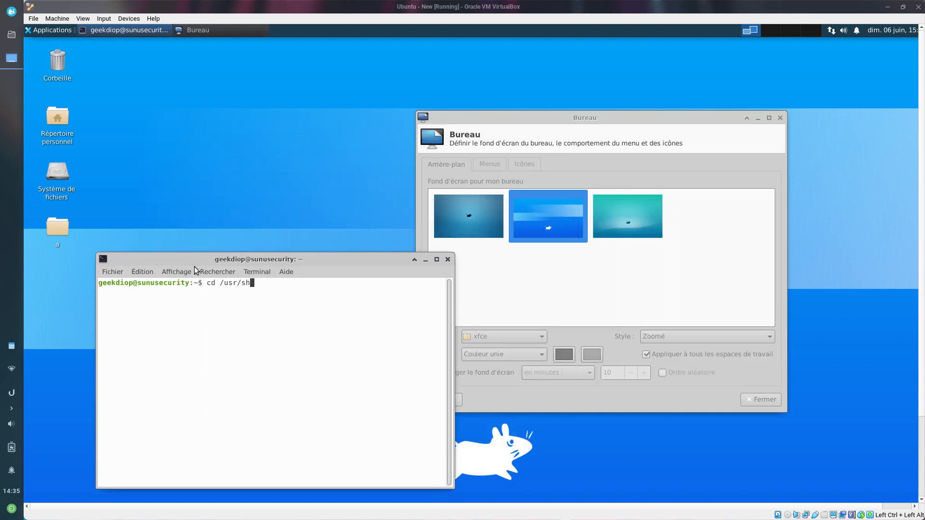
key(Tab)
text(bac)
key(Tab)
key(Return)
text(ls)
key(Return)
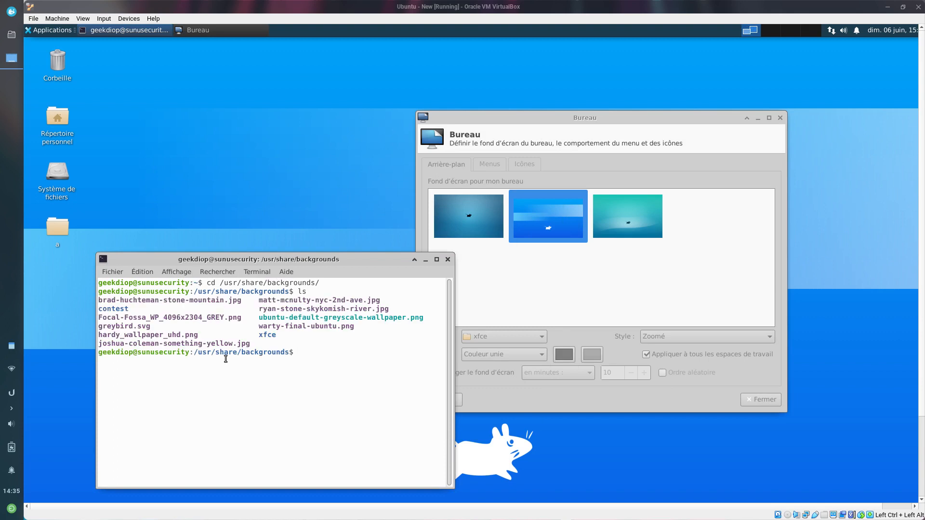
Open the current backgrounds directory in the file manager with the command xdg-open.
double_click(267, 334)
click(362, 384)
text(xdg-open .)
key(Return)
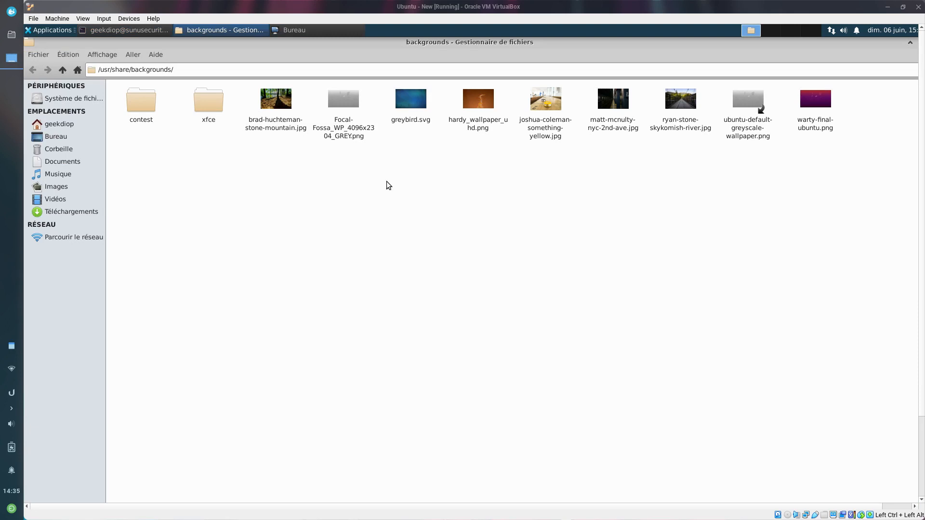
Look at the images inside the xfce subfolder, then go back to the backgrounds folder.
drag(181, 70, 67, 63)
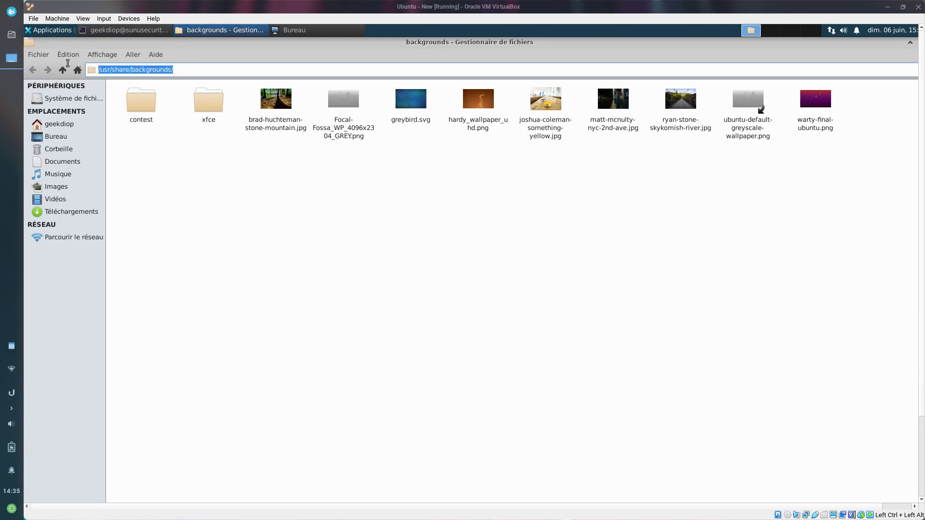
double_click(216, 110)
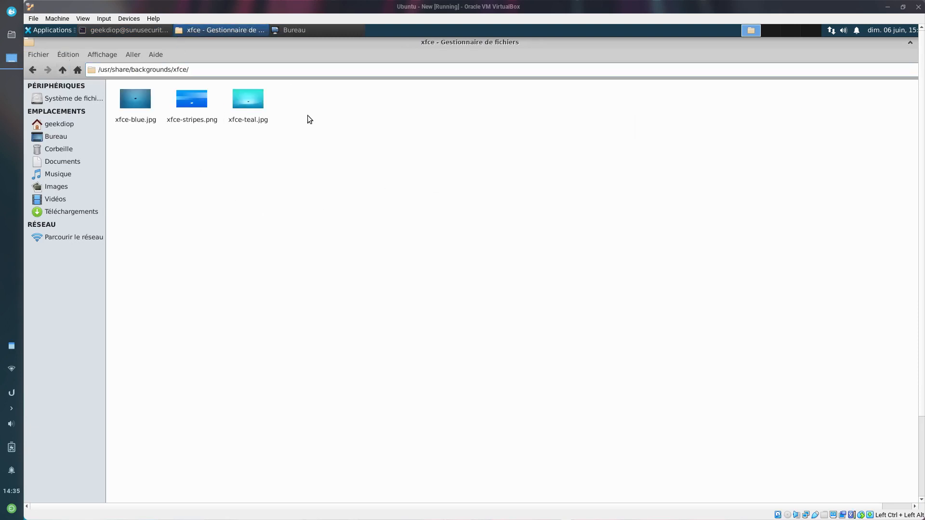
click(32, 70)
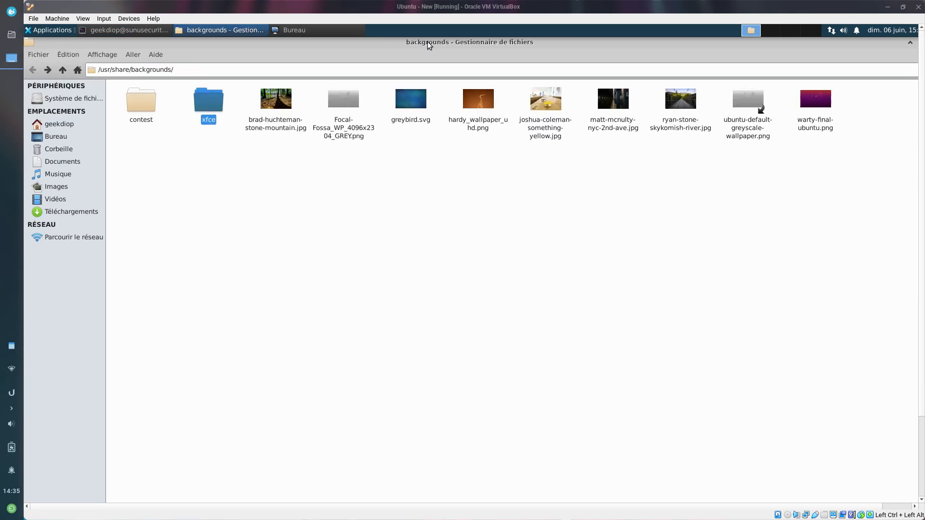
Cut the folder path /usr/share/backgrounds/ from the file manager's location field.
click(404, 69)
key(ctrl+a)
key(ctrl+x)
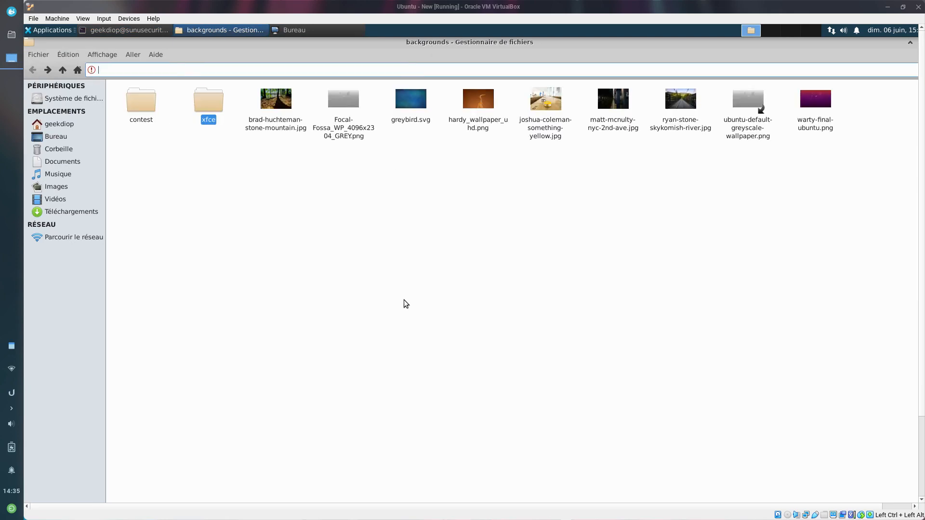
Return to the desktop settings and set the wallpaper folder to /usr/share/backgrounds.
key(alt+Tab)
key(alt+Tab)
key(alt+Tab)
key(alt+Tab)
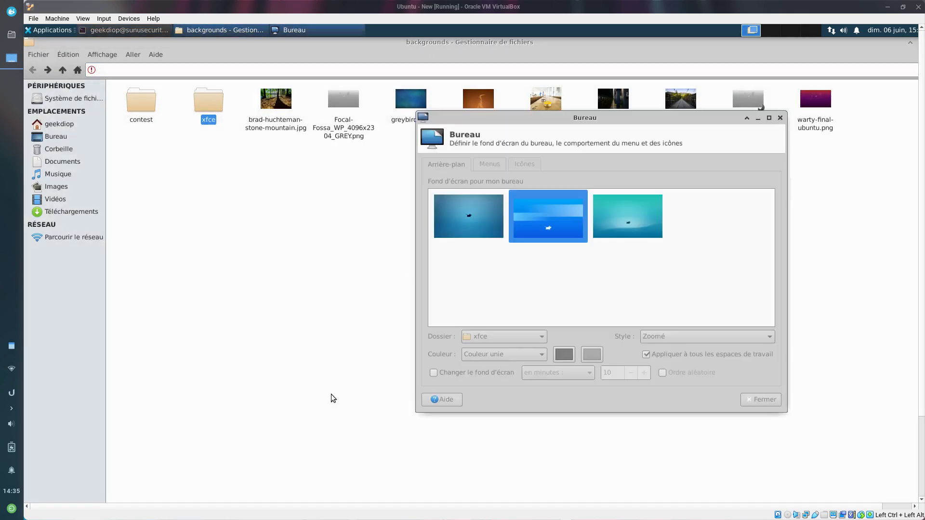
click(495, 337)
click(496, 340)
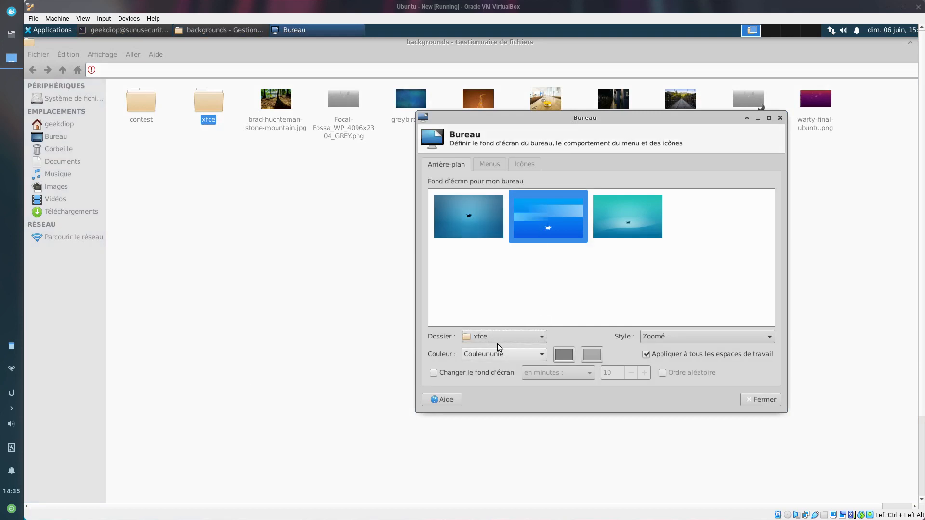
click(497, 339)
click(499, 353)
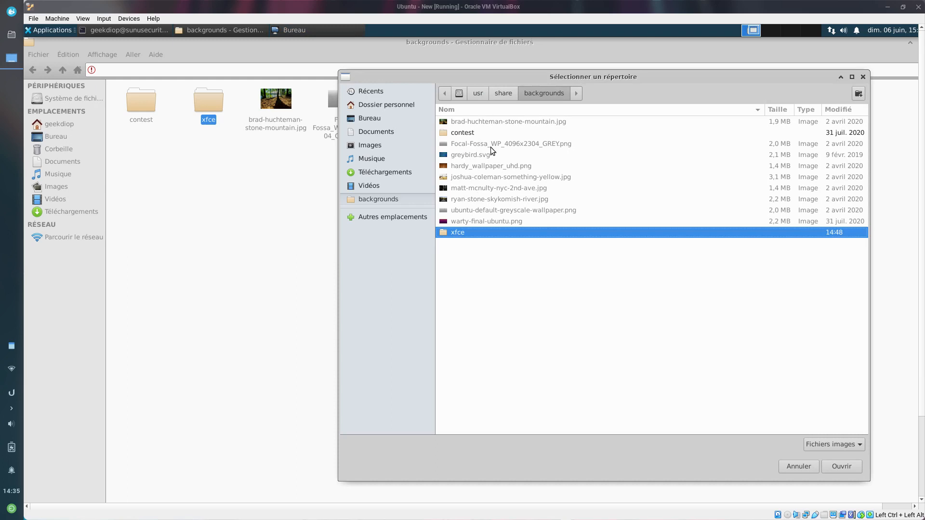
click(509, 95)
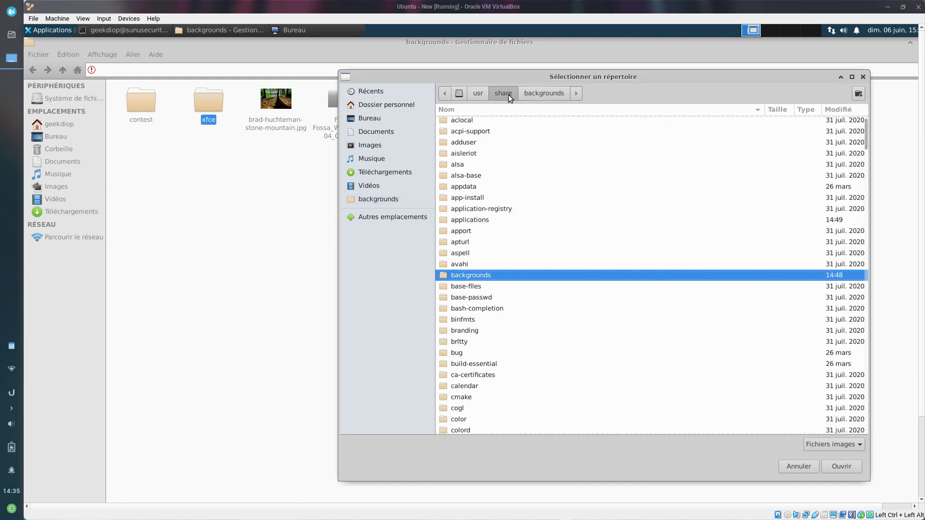
key(Return)
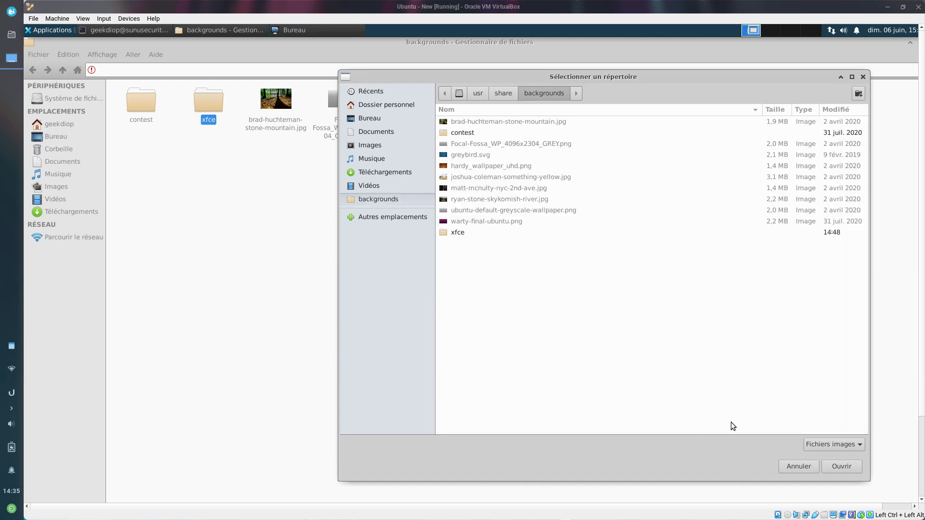
click(841, 467)
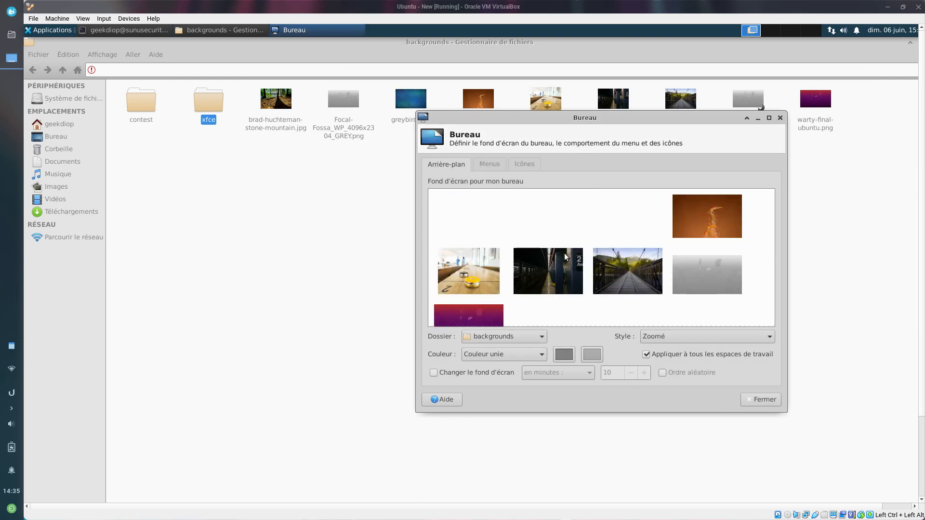
Bring the file manager forward, restore it from its maximized size, and close it.
click(289, 294)
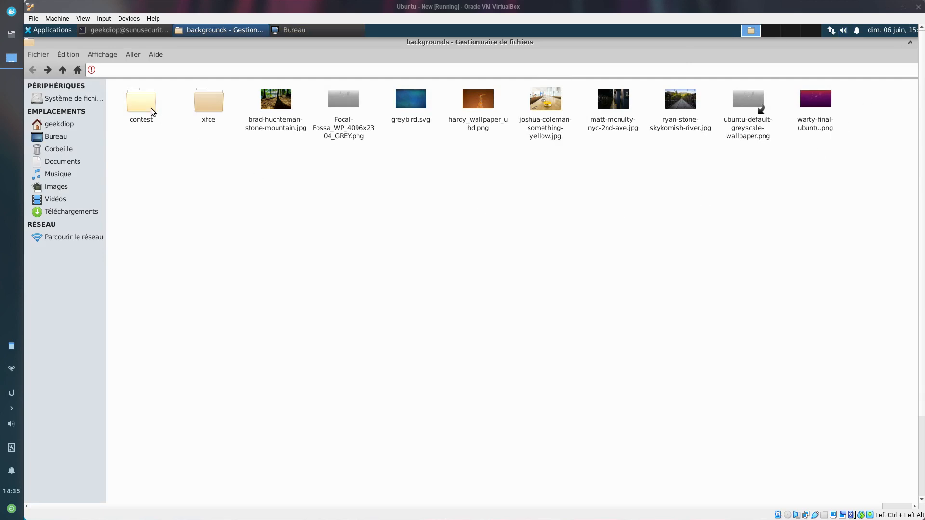
double_click(835, 42)
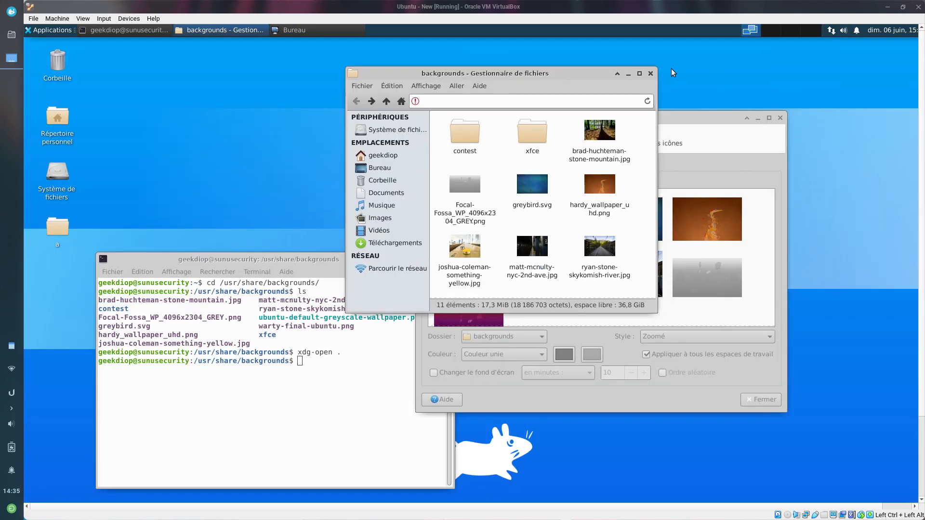
click(639, 74)
drag(818, 42, 575, 198)
click(609, 203)
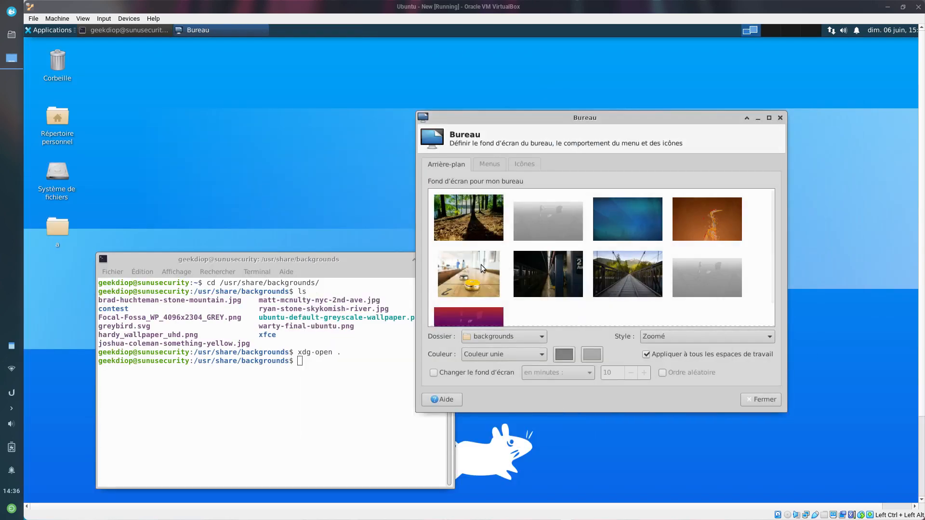
Try the purple wallpaper, then set the subway platform image as the desktop wallpaper.
click(476, 311)
click(547, 237)
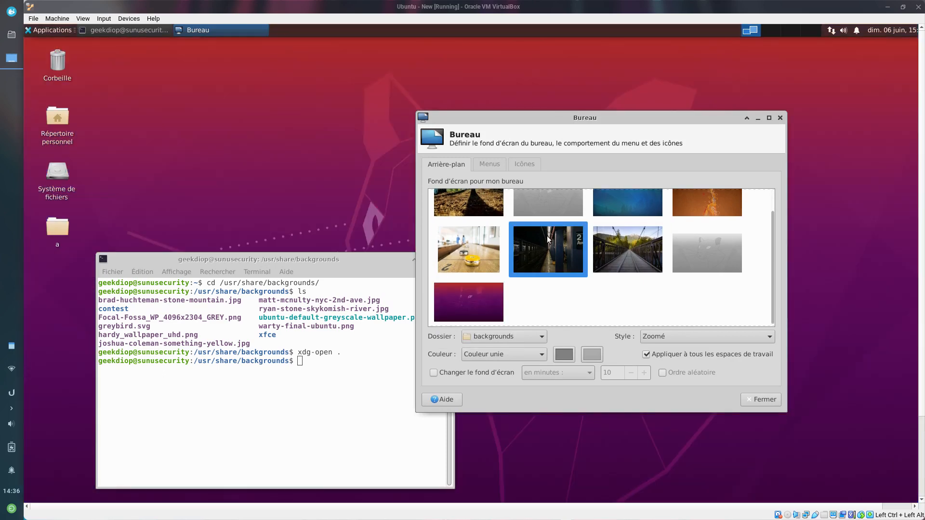
click(357, 275)
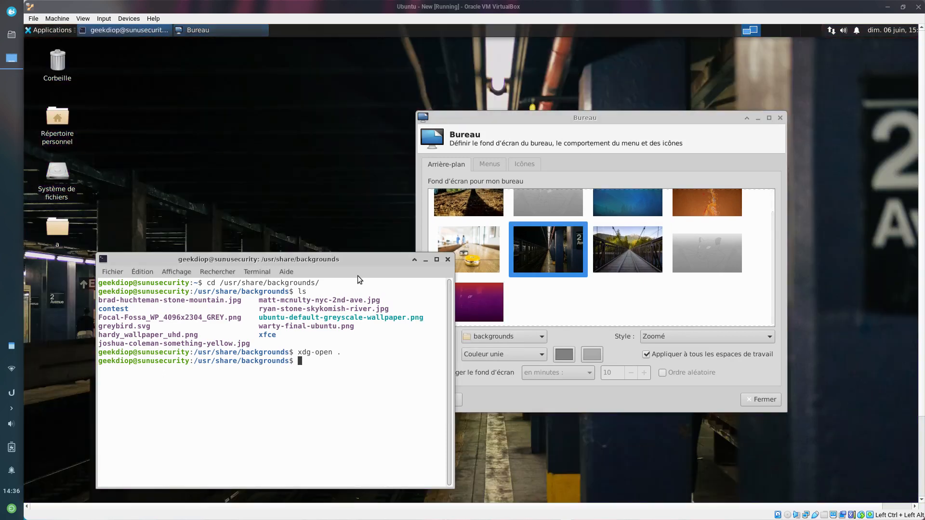
click(614, 275)
Review the available wallpaper folders and style choices, keeping backgrounds as the folder and Zoomé as the style.
click(523, 336)
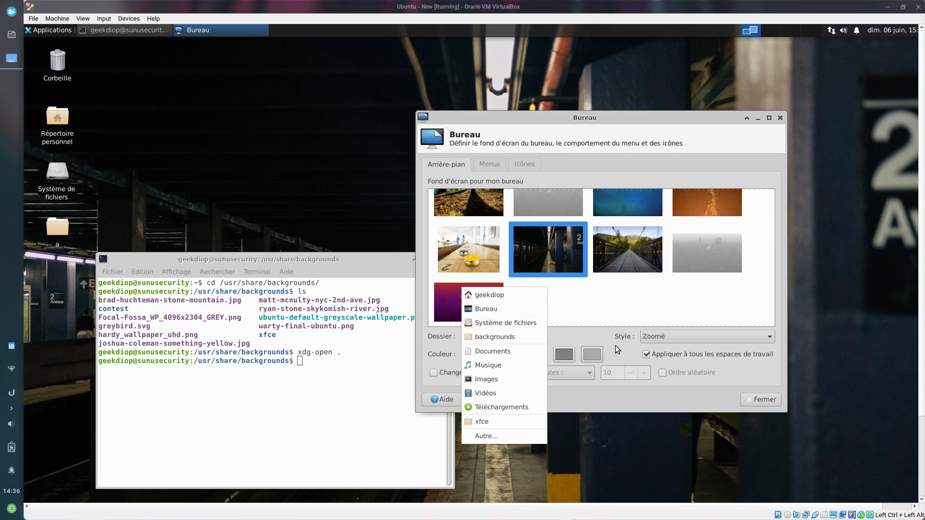
click(614, 345)
click(533, 337)
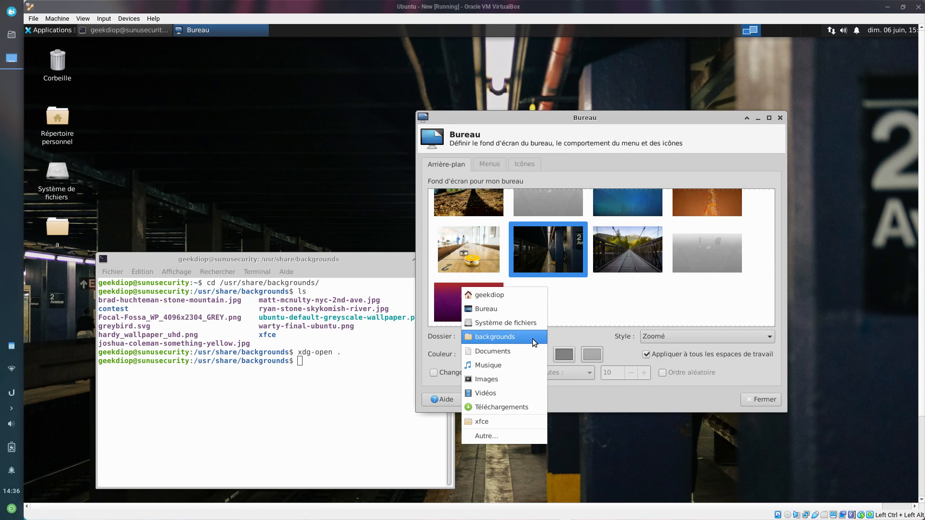
click(532, 339)
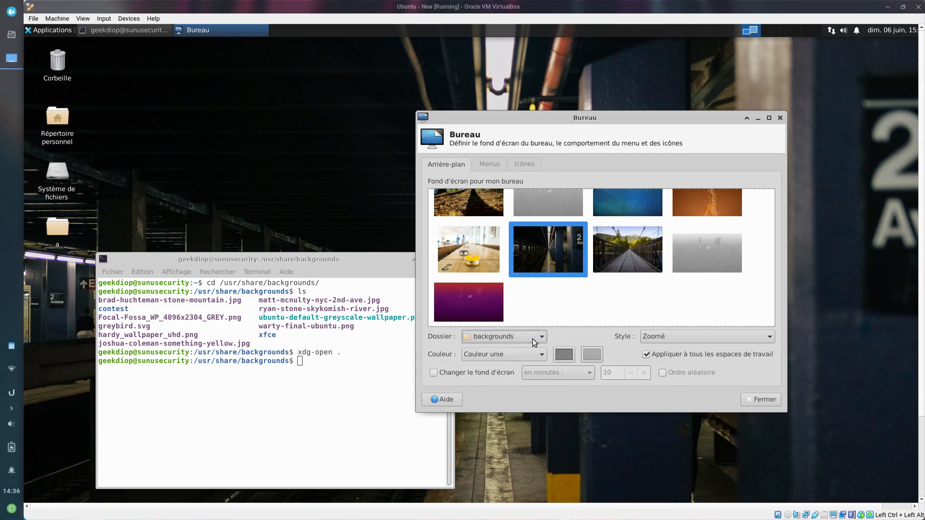
click(660, 338)
click(660, 338)
Minimize the terminal window and switch the wallpaper style to Centré, then to Aucun.
click(365, 399)
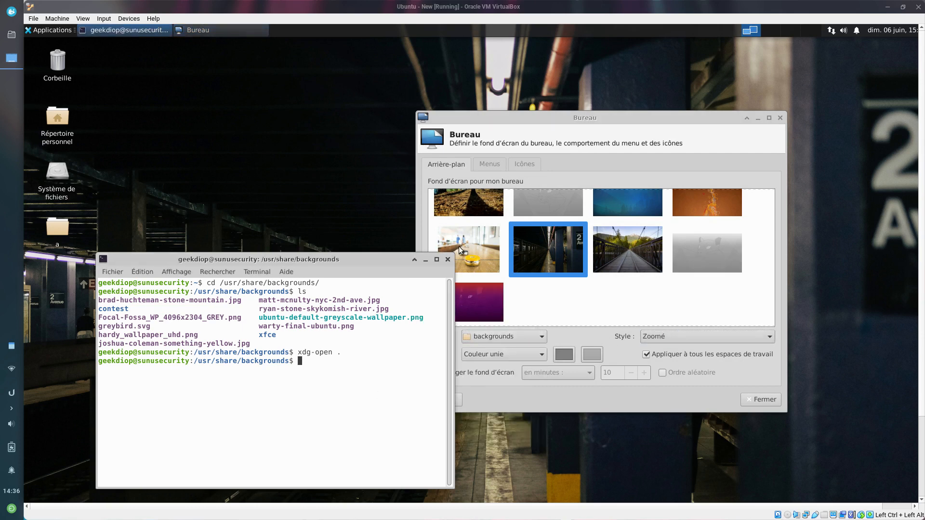
click(432, 255)
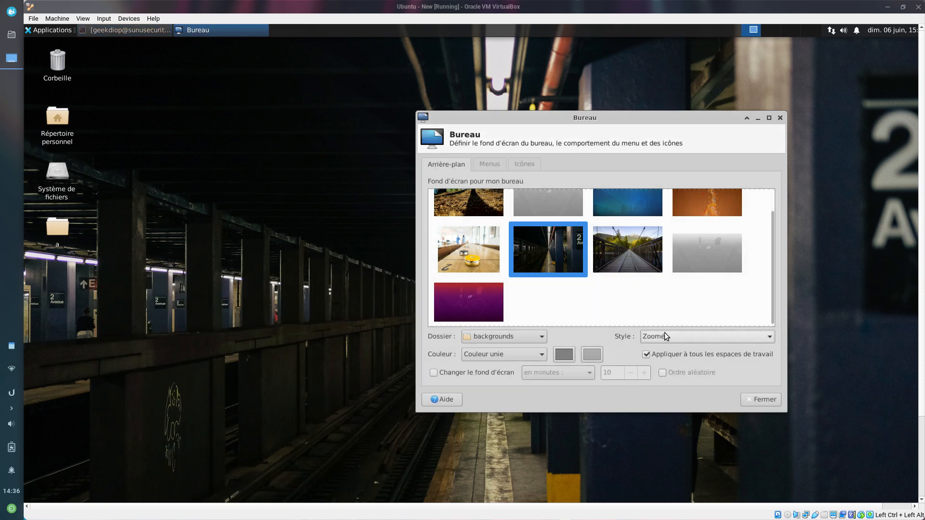
click(665, 335)
click(664, 337)
click(664, 338)
click(663, 339)
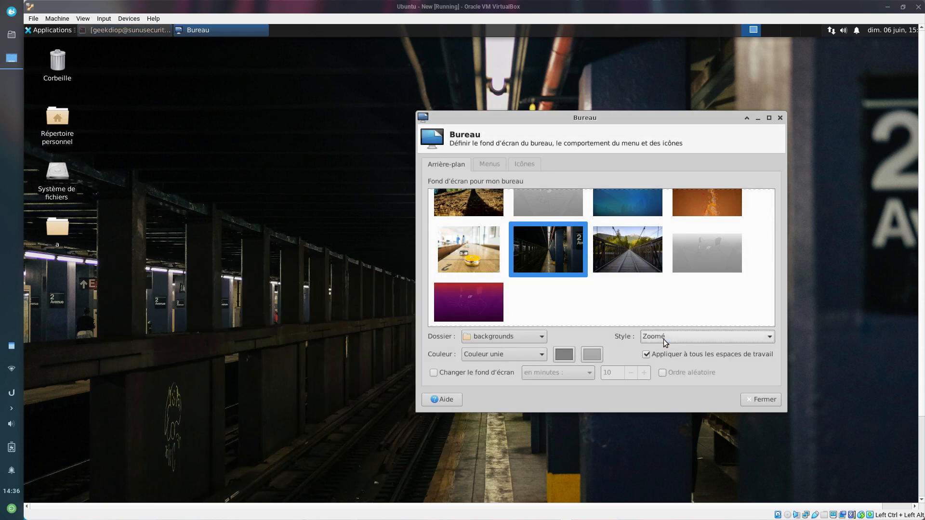
scroll(664, 340, up, 4)
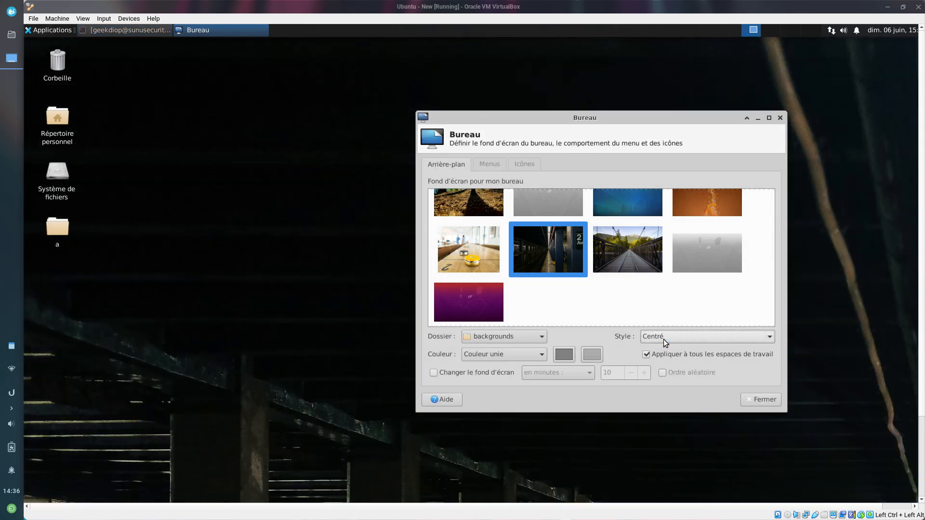
scroll(663, 339, up, 1)
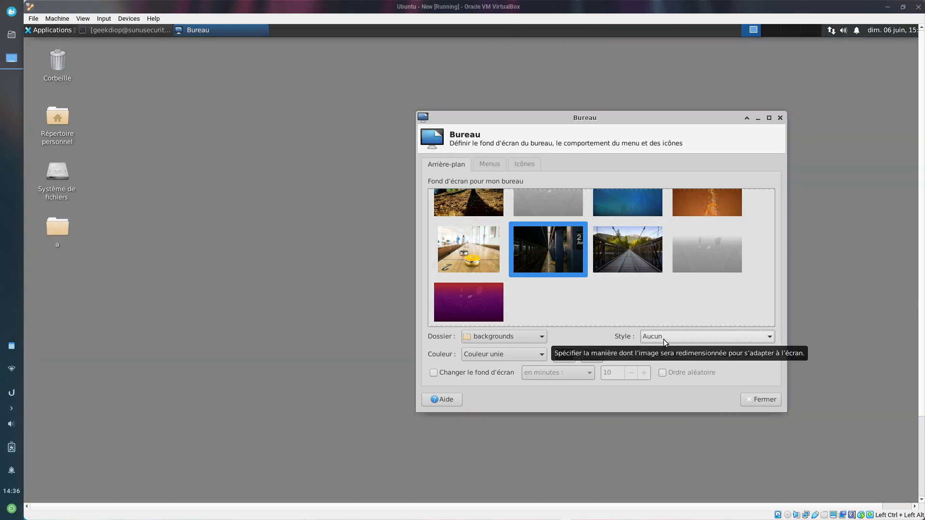
Keep the solid colour fill, change its colour to red, and set the wallpaper style back to Zoomé.
click(477, 359)
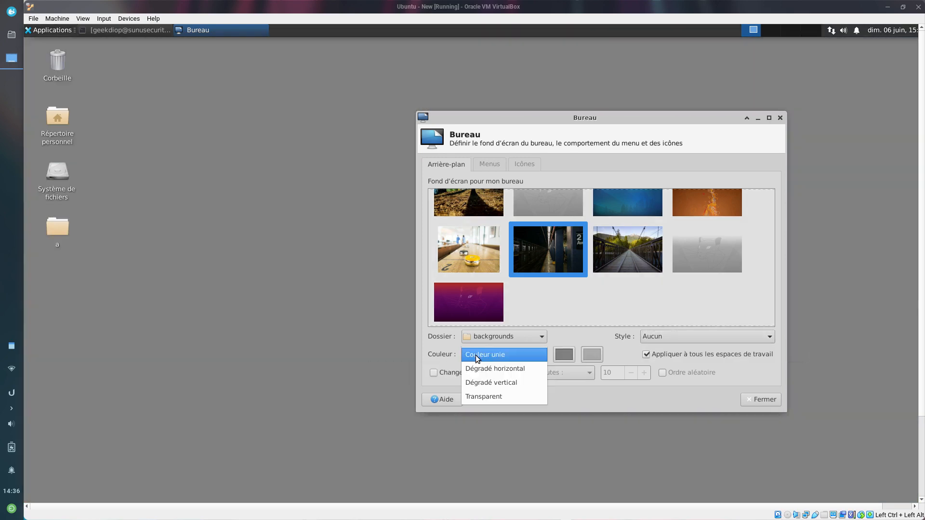
click(528, 355)
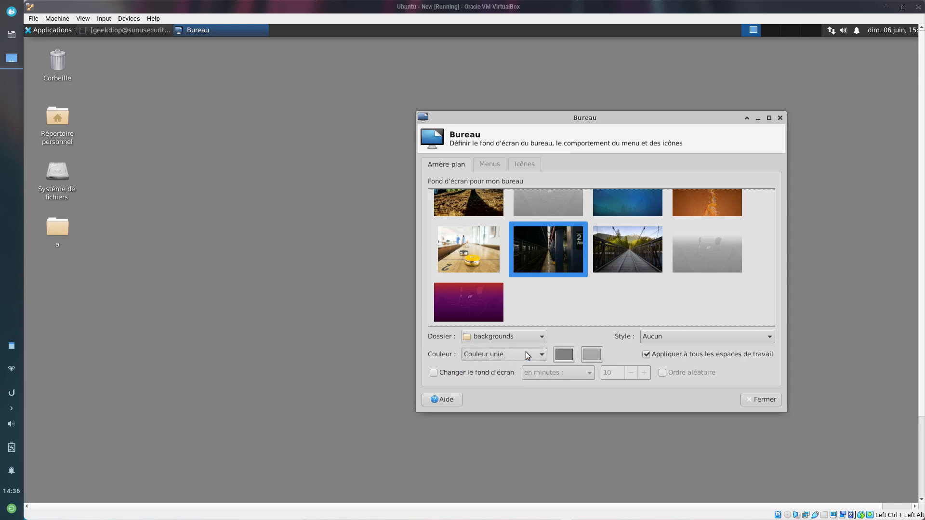
click(563, 354)
double_click(502, 231)
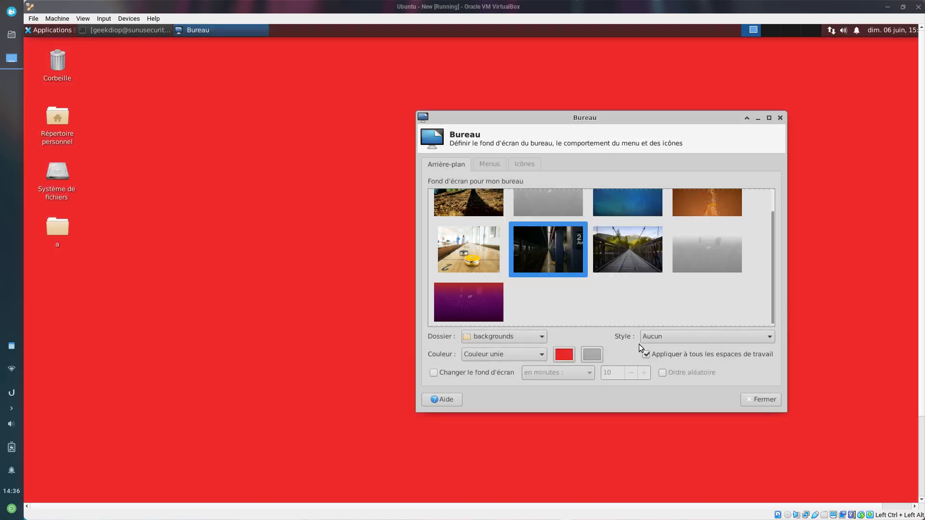
click(666, 339)
click(666, 406)
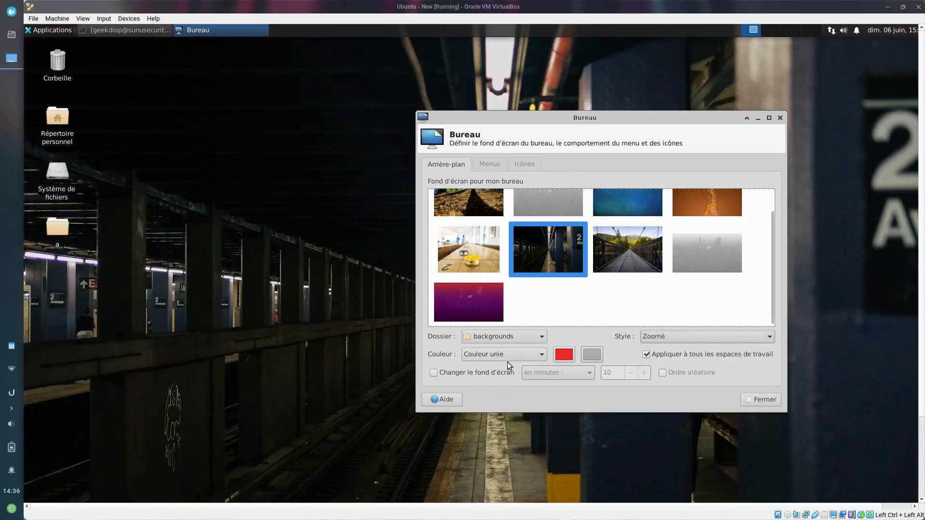
Enable automatic wallpaper changes every 11 minutes, trying random order but leaving it off.
click(495, 371)
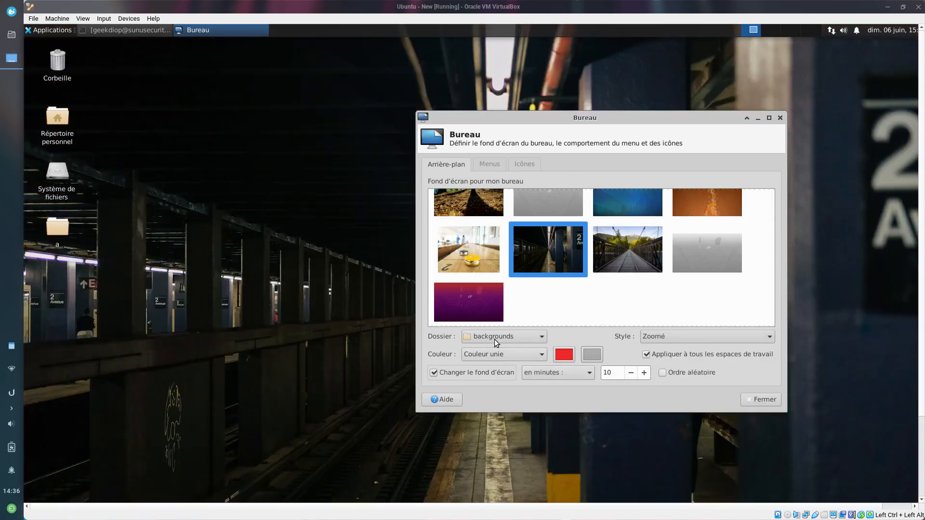
click(548, 377)
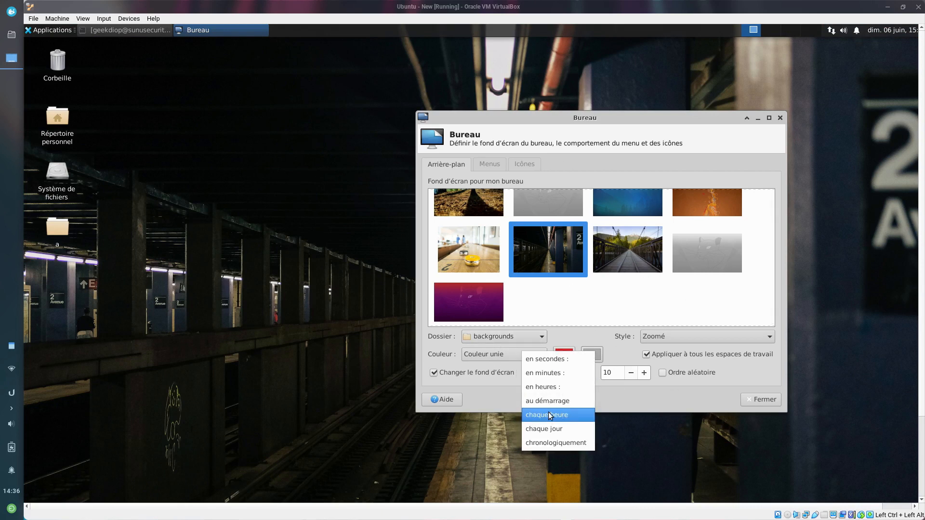
click(566, 375)
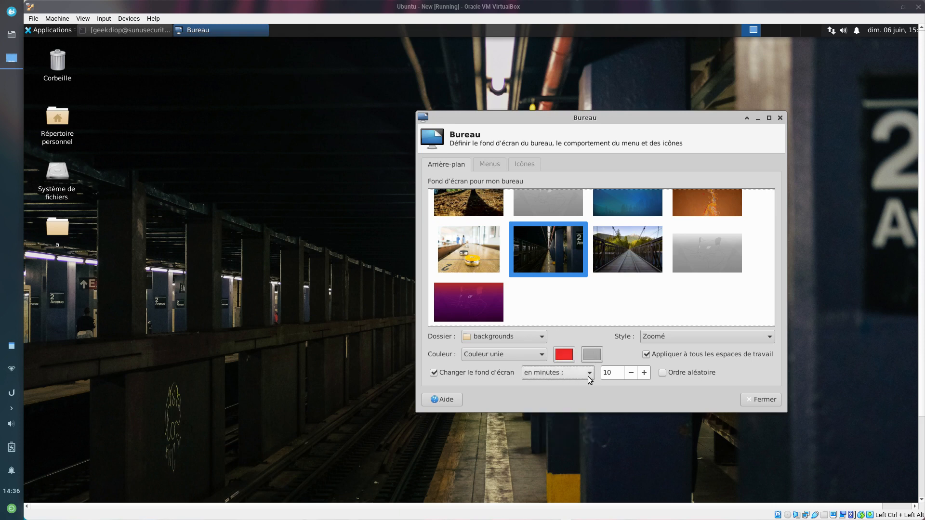
click(644, 373)
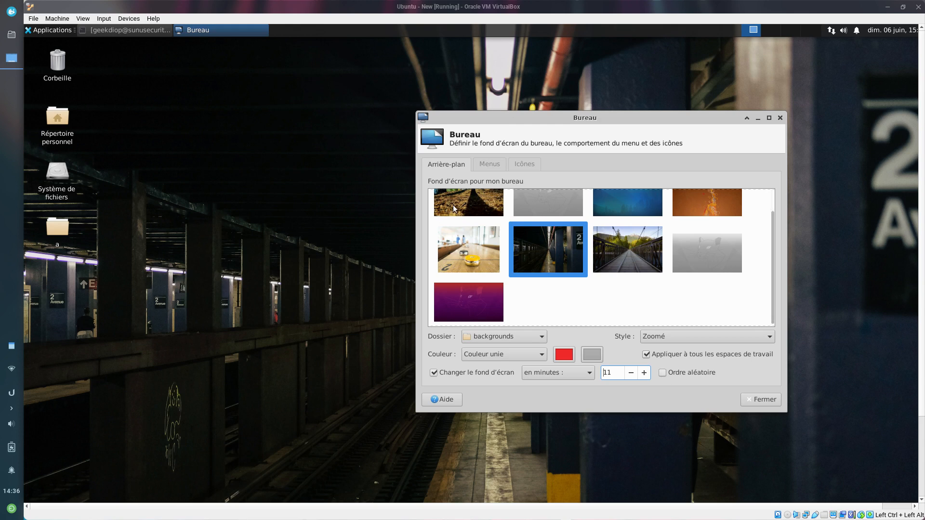
click(689, 374)
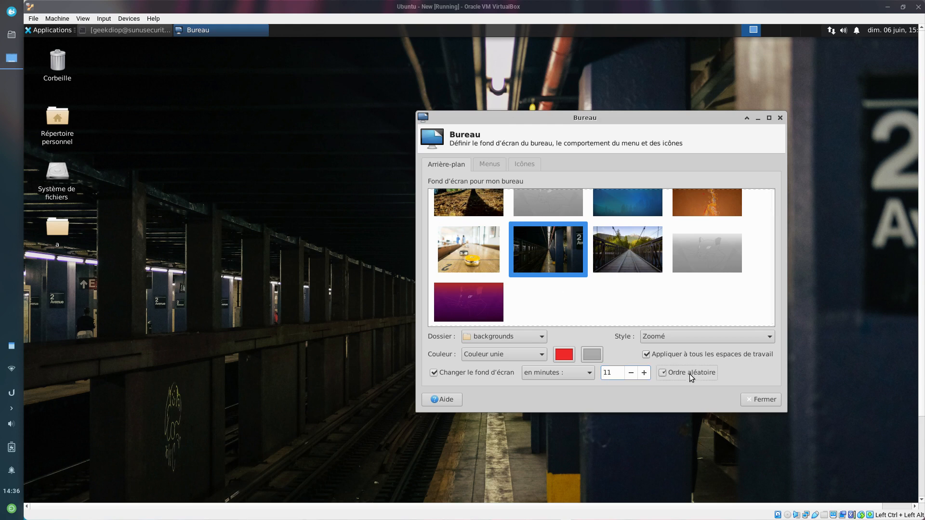
click(690, 374)
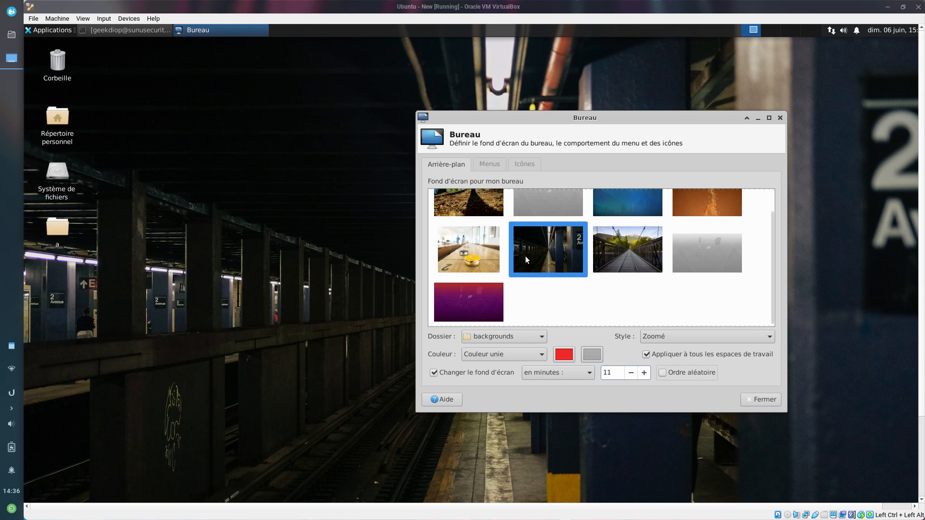
Show the desktop menu settings, move their window aside, and inspect the Applications menu in the panel and in the desktop's context menu.
click(489, 165)
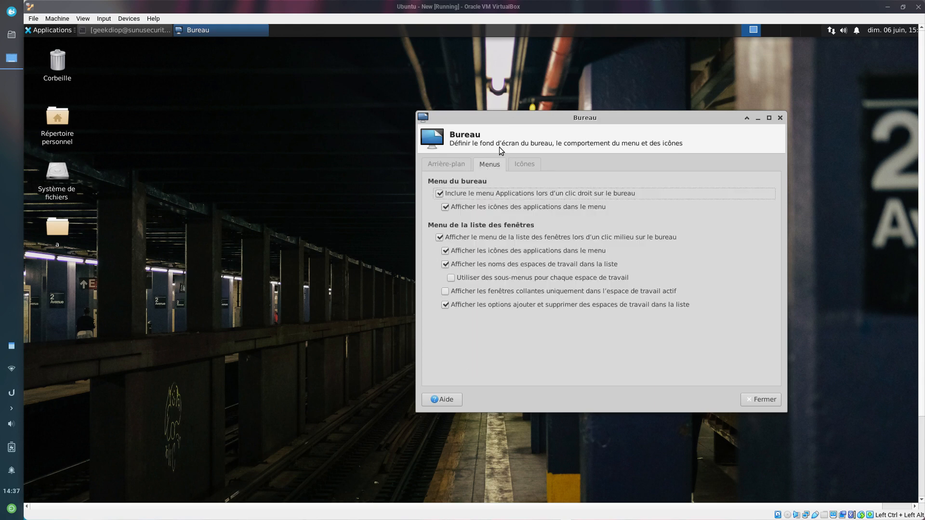
drag(490, 122, 569, 135)
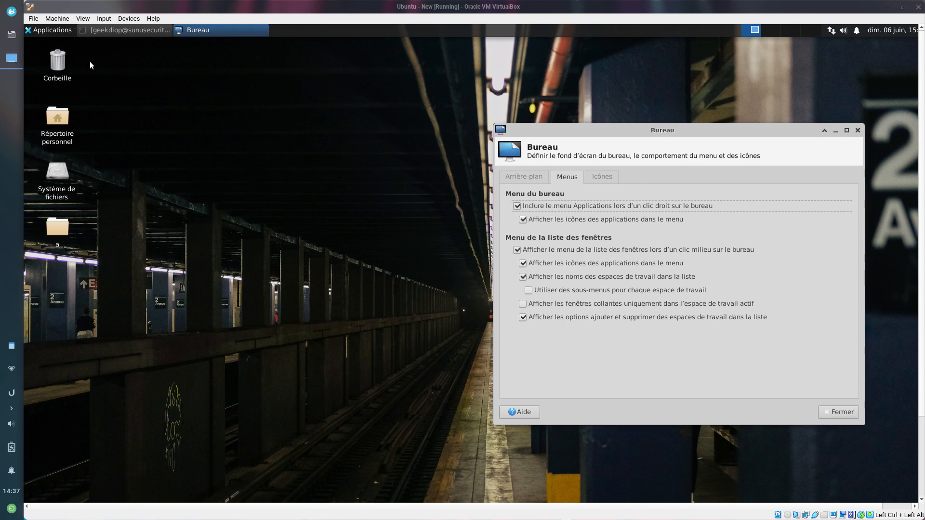
click(34, 32)
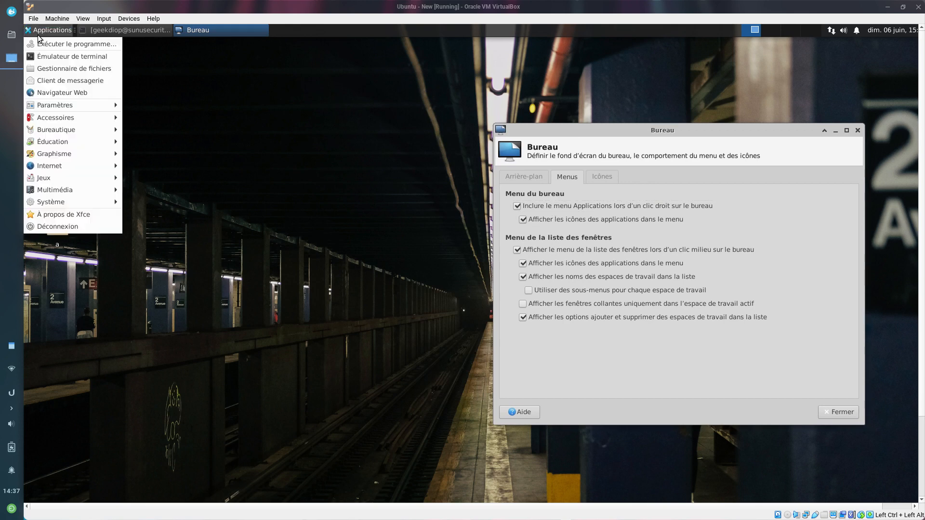
click(255, 213)
right_click(255, 216)
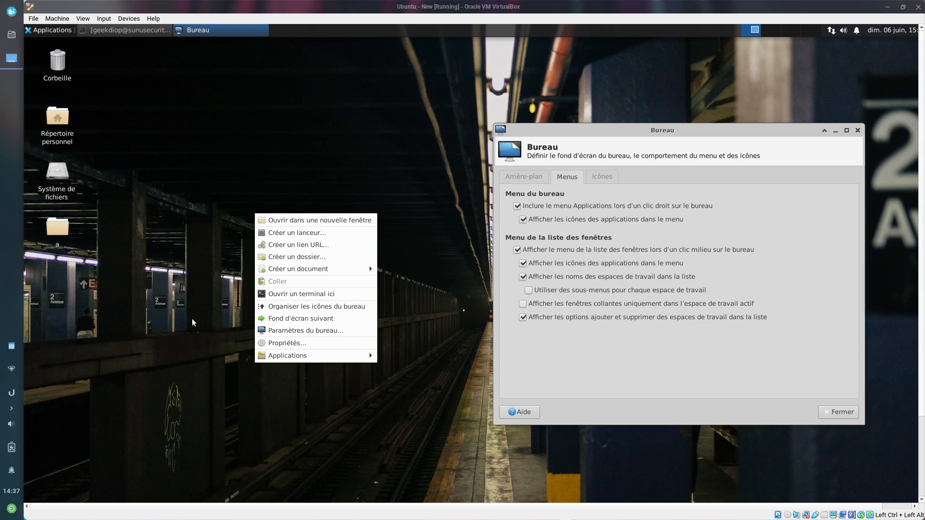
mouse_move(282, 358)
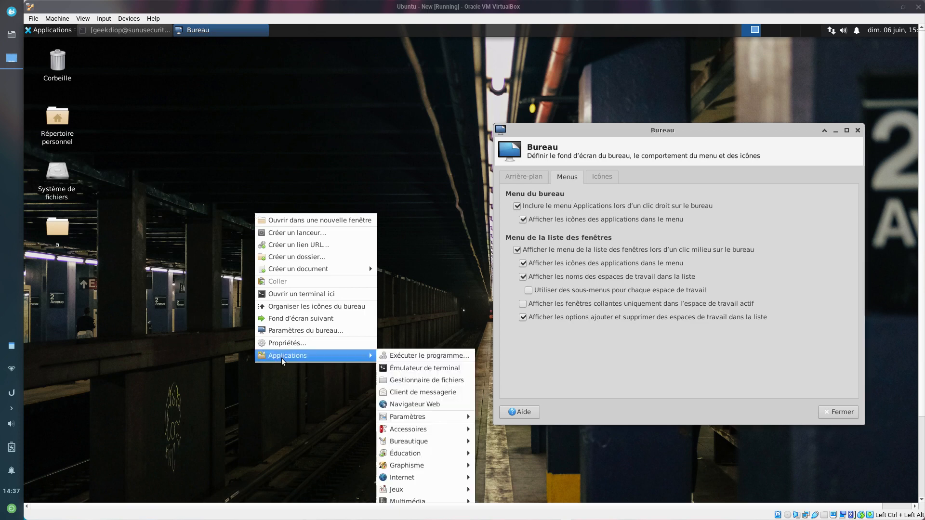
click(382, 366)
Exclude the Applications menu from the desktop's context menu, check that menu, and include Applications again.
click(540, 208)
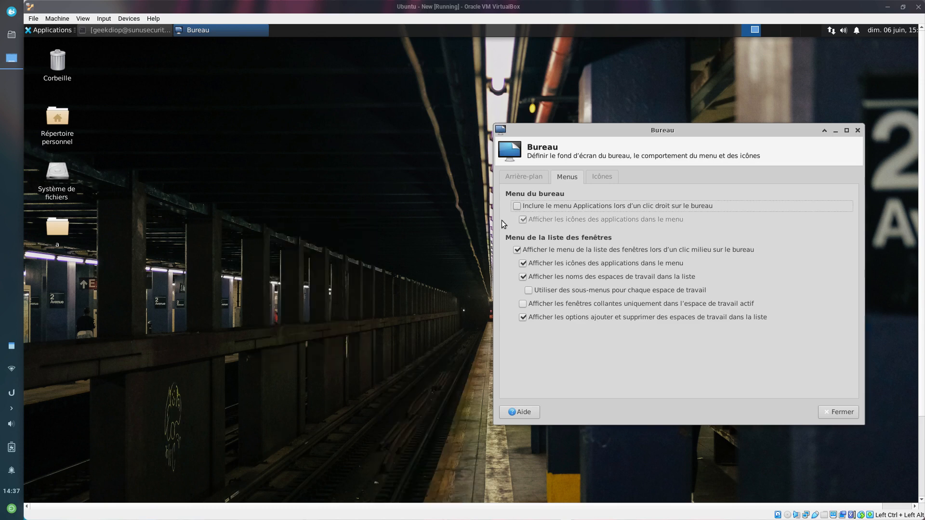
right_click(331, 243)
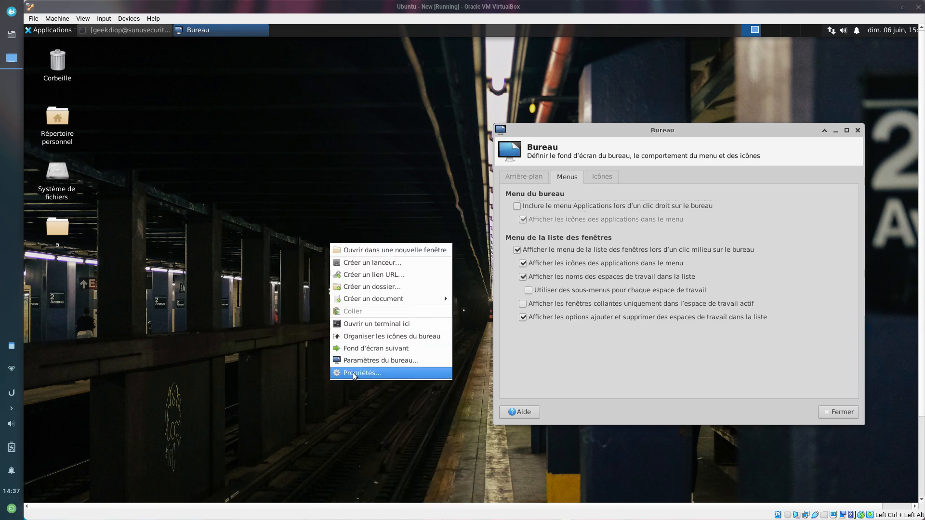
click(442, 405)
click(548, 210)
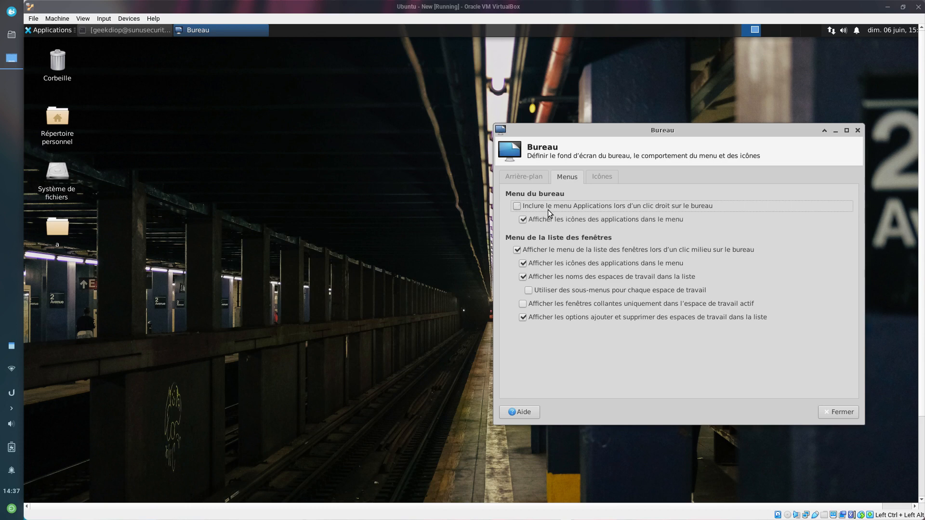
Reposition the settings window, visit the other workspaces, open the home folder in the second one, and return to the first workspace.
drag(613, 131, 586, 117)
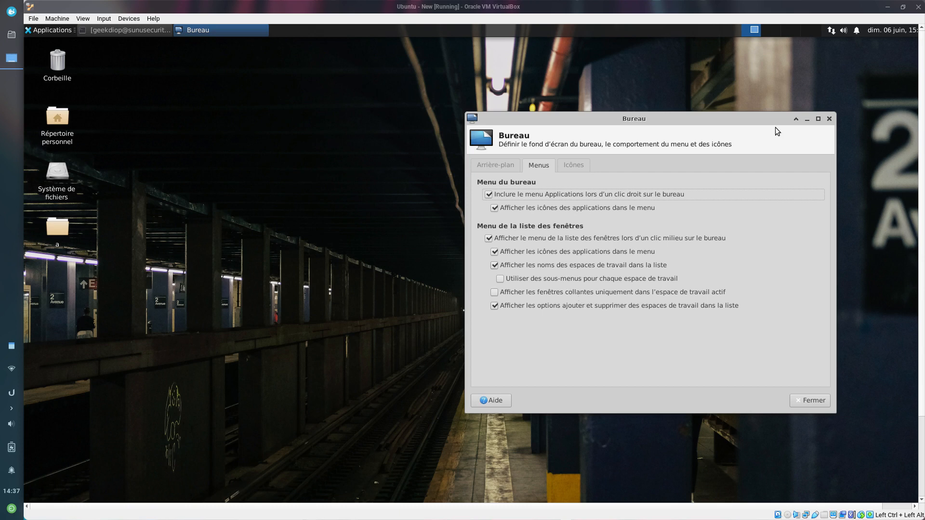
click(774, 29)
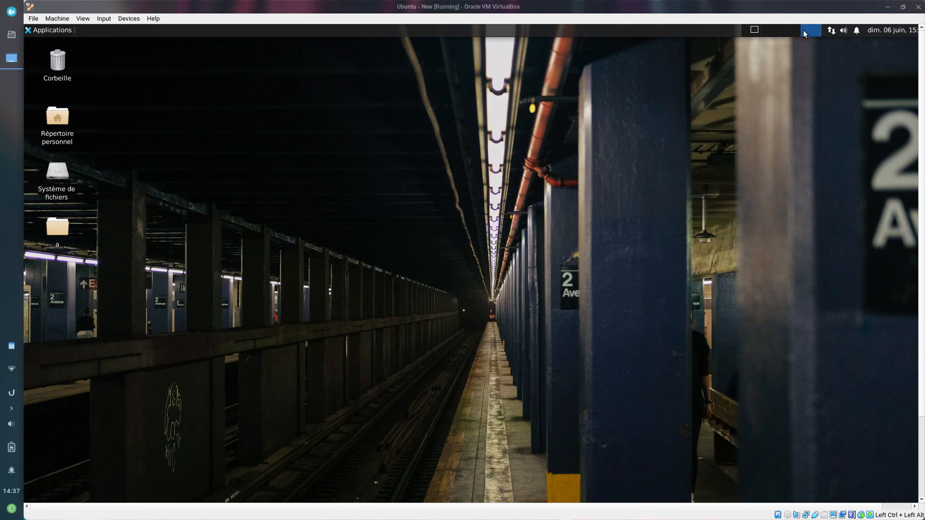
click(750, 27)
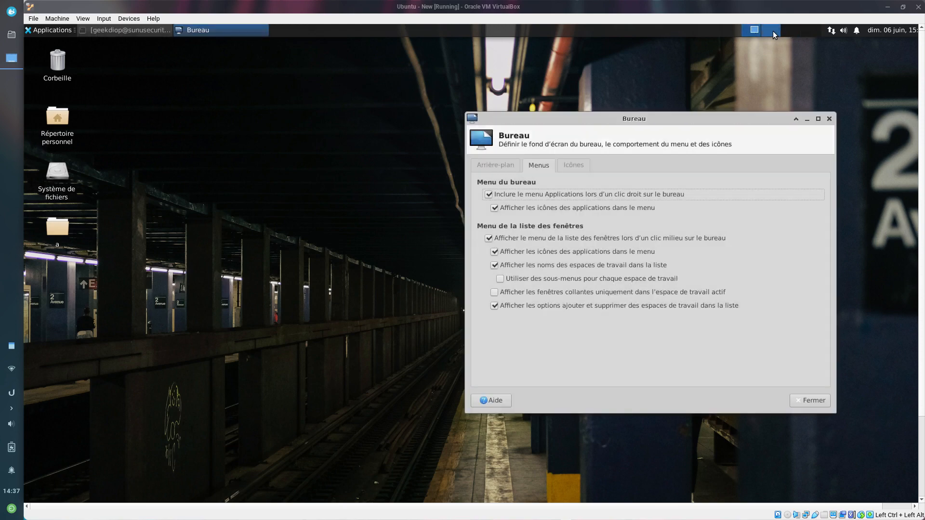
click(772, 31)
double_click(57, 116)
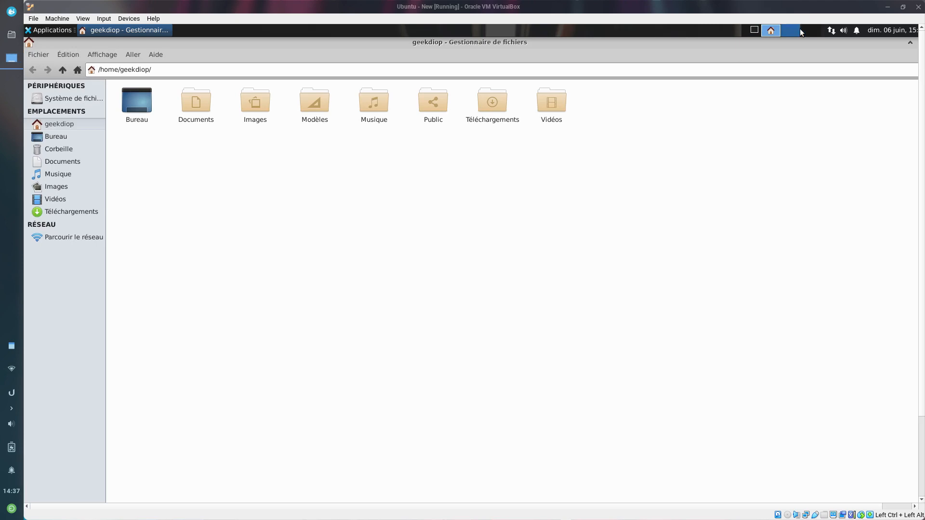
click(754, 30)
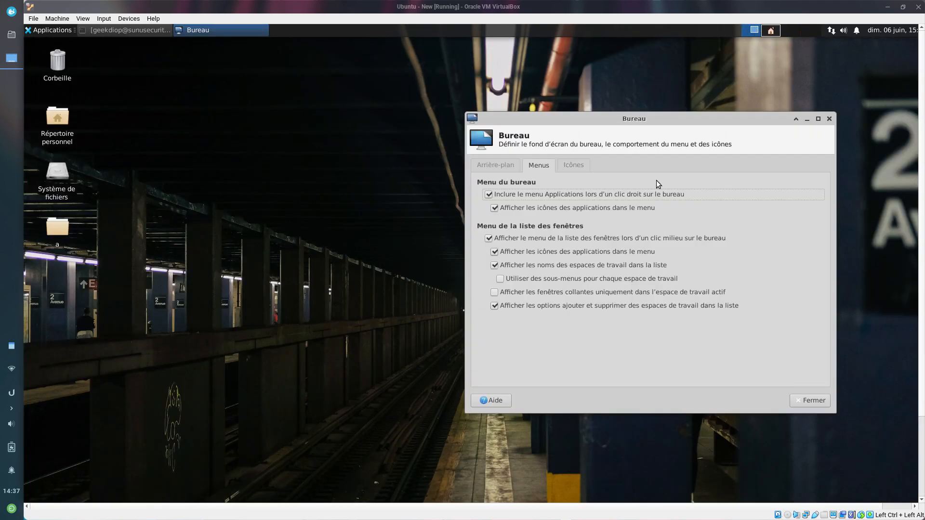
Move the desktop settings window slightly and show its icon settings.
drag(677, 126, 640, 121)
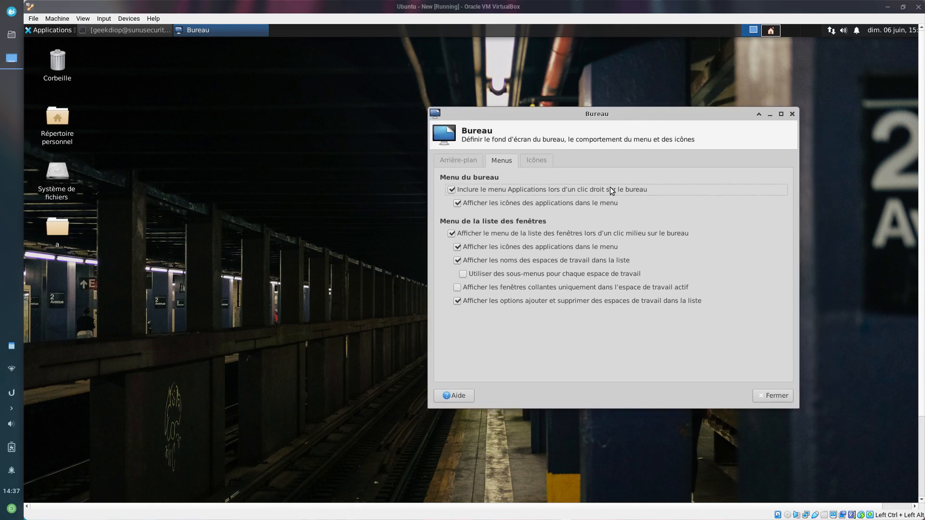
click(529, 161)
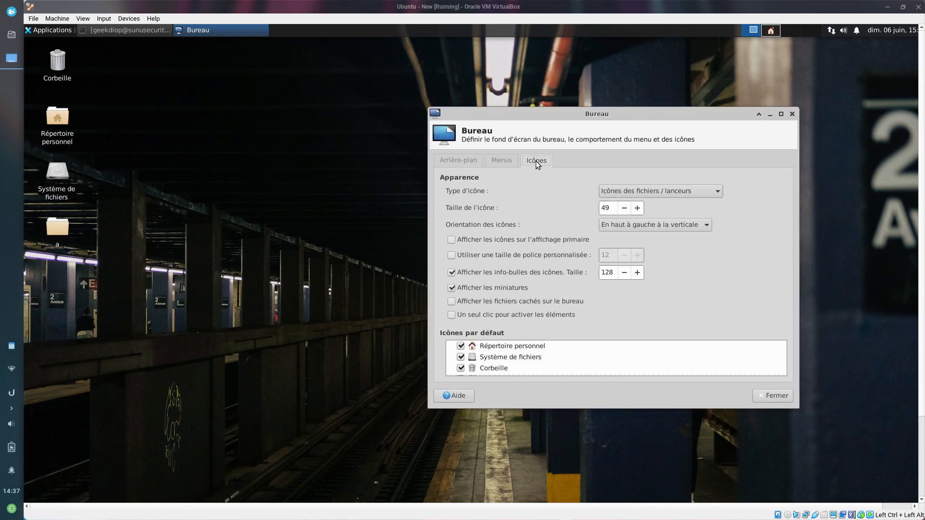
Try the desktop icon type "Aucun" and restore "Icônes des fichiers / lanceurs".
click(634, 193)
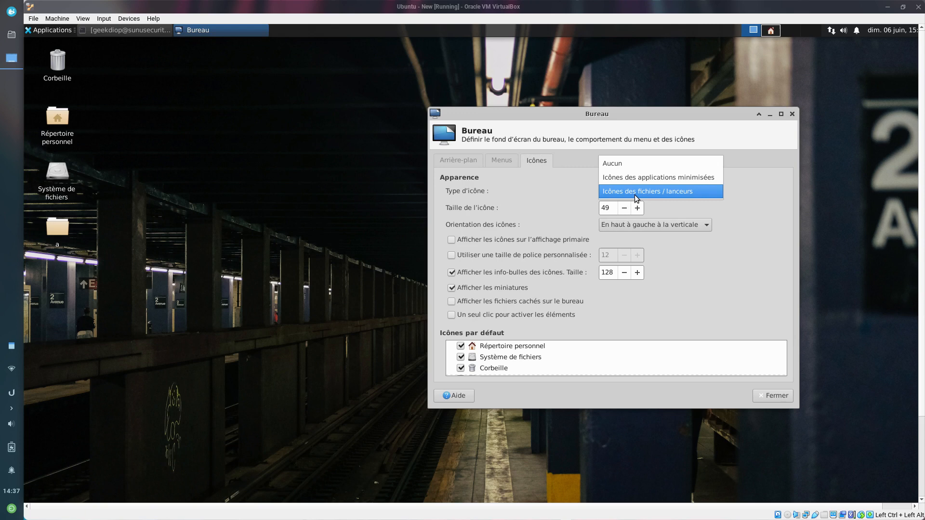
click(629, 162)
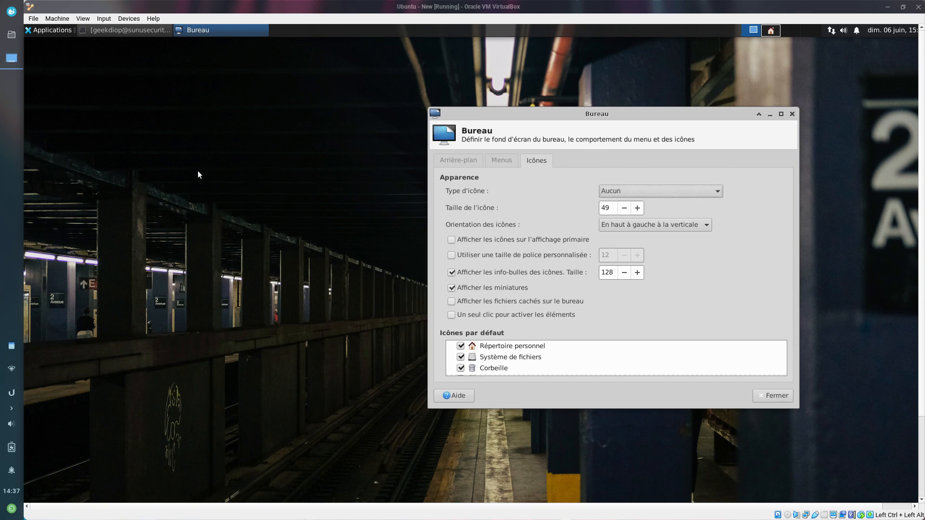
click(645, 195)
click(645, 195)
click(629, 189)
click(623, 215)
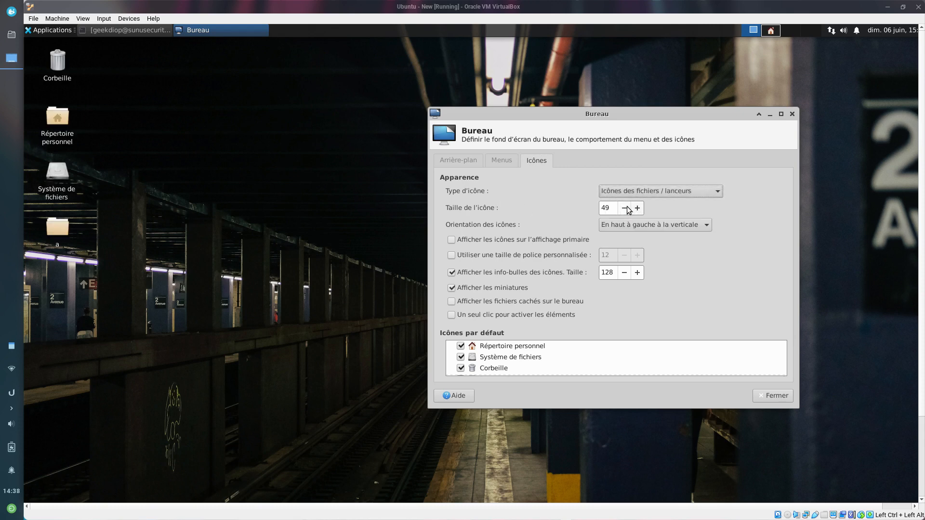
Set the desktop icon size to 25.
click(624, 208)
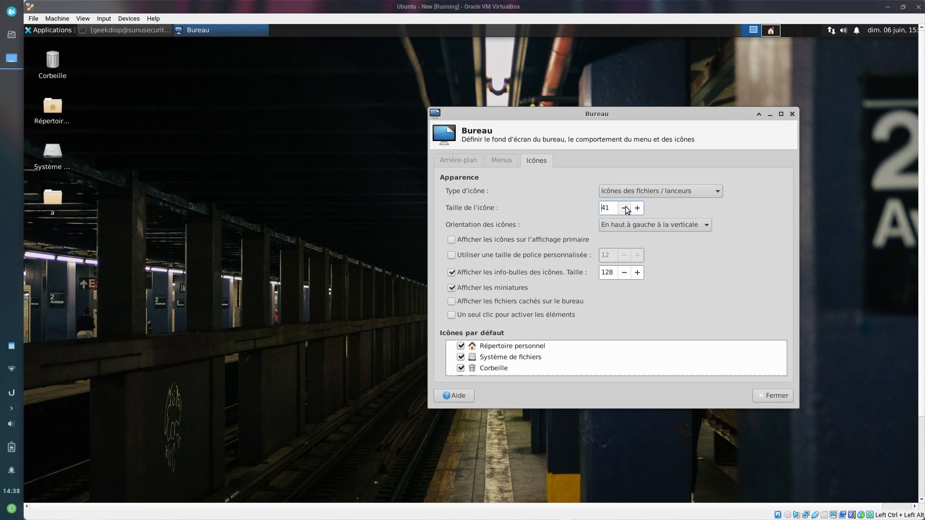
double_click(606, 207)
text(25)
key(Return)
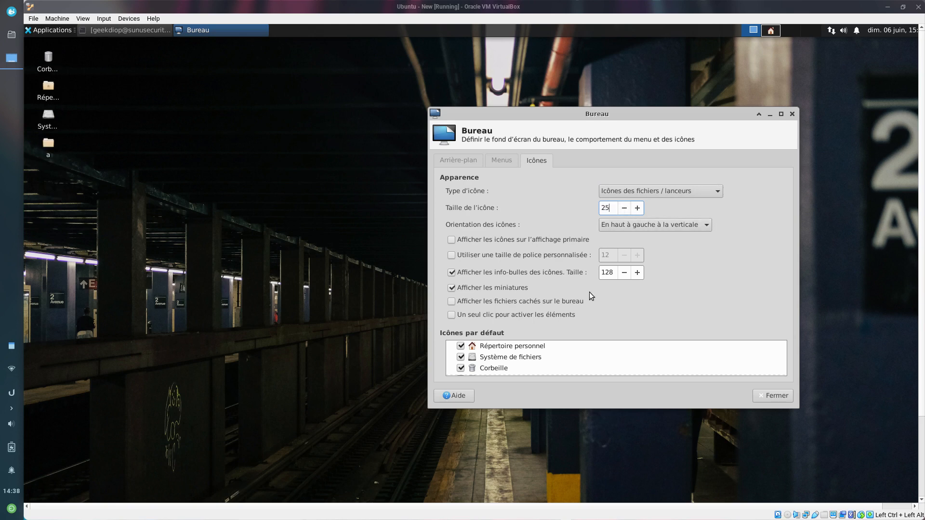
Try the icon orientation "En bas à gauche à l'horizontale", move the settings window aside to check, and restore "En haut à gauche à la verticale".
click(666, 226)
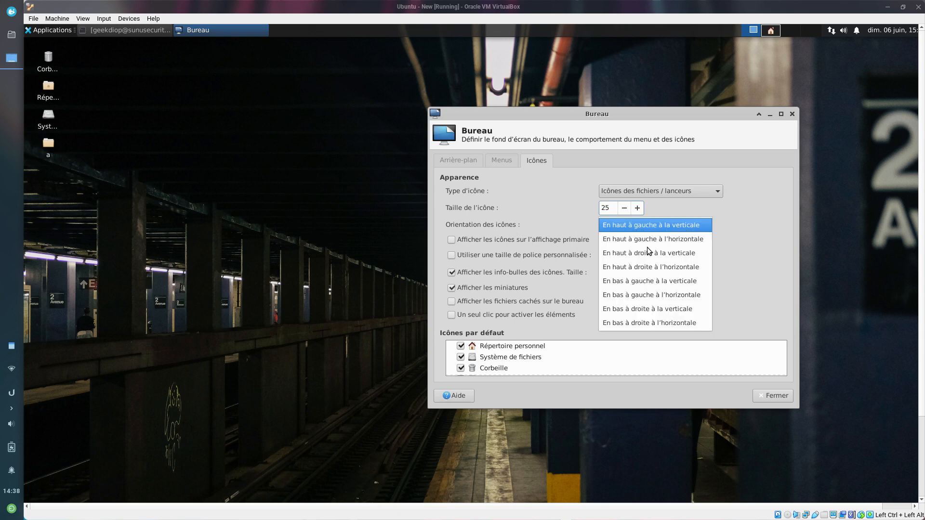
click(644, 296)
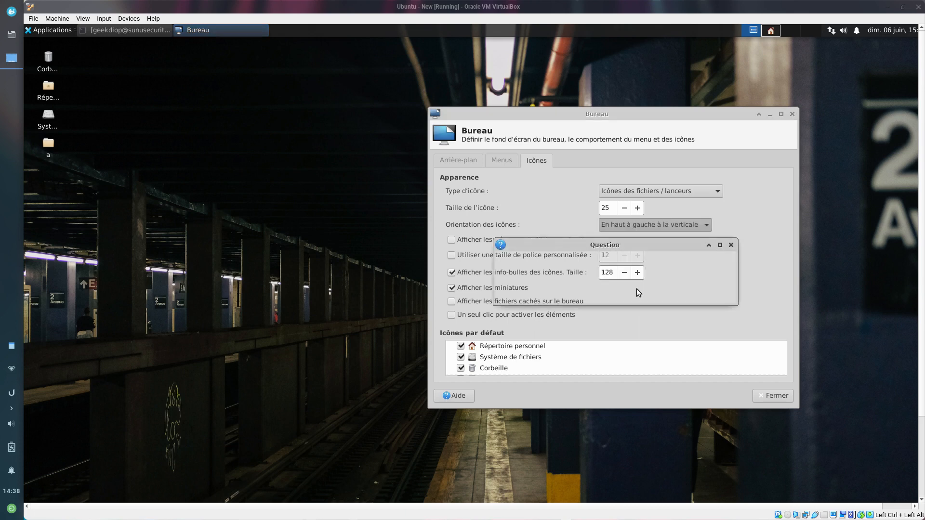
click(652, 297)
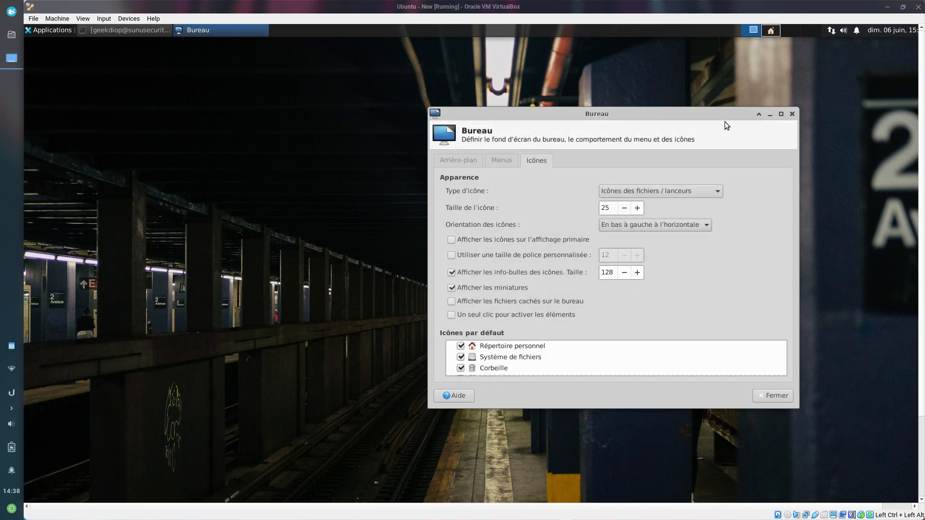
drag(544, 120, 290, 99)
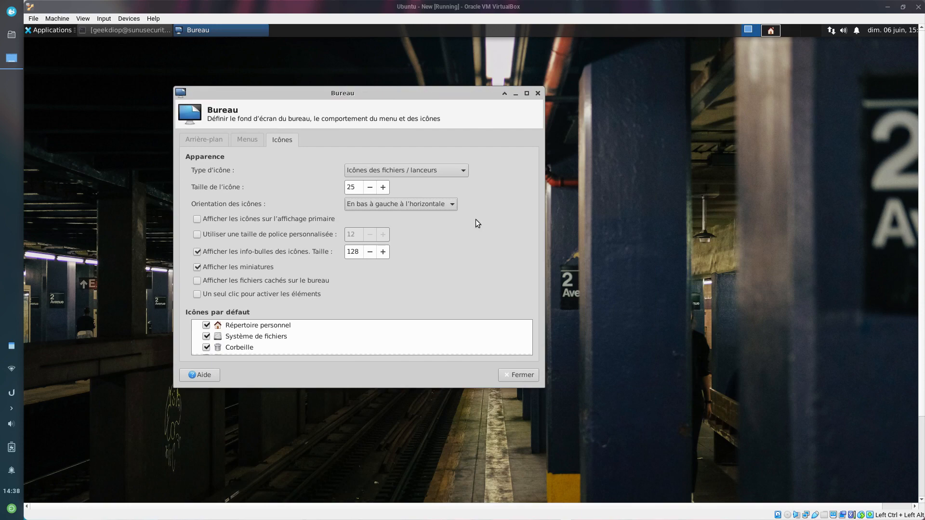
click(418, 201)
click(415, 135)
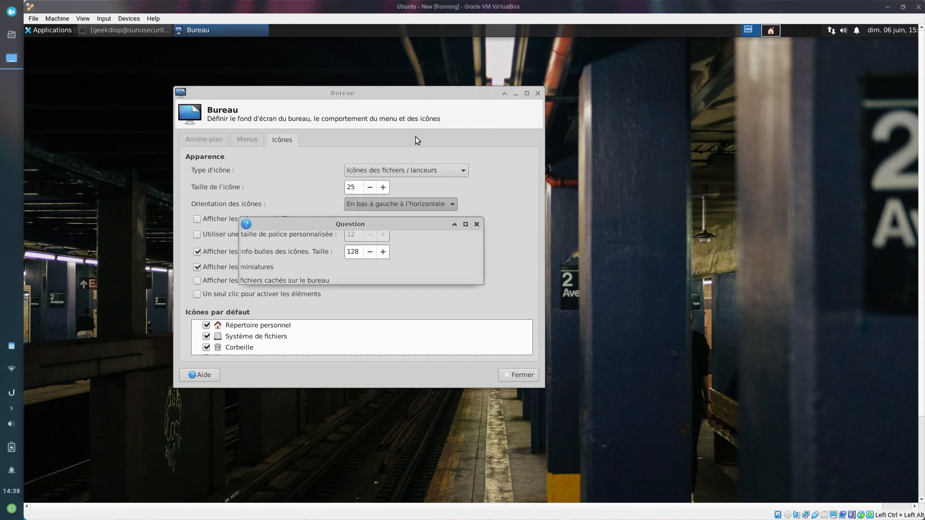
click(404, 270)
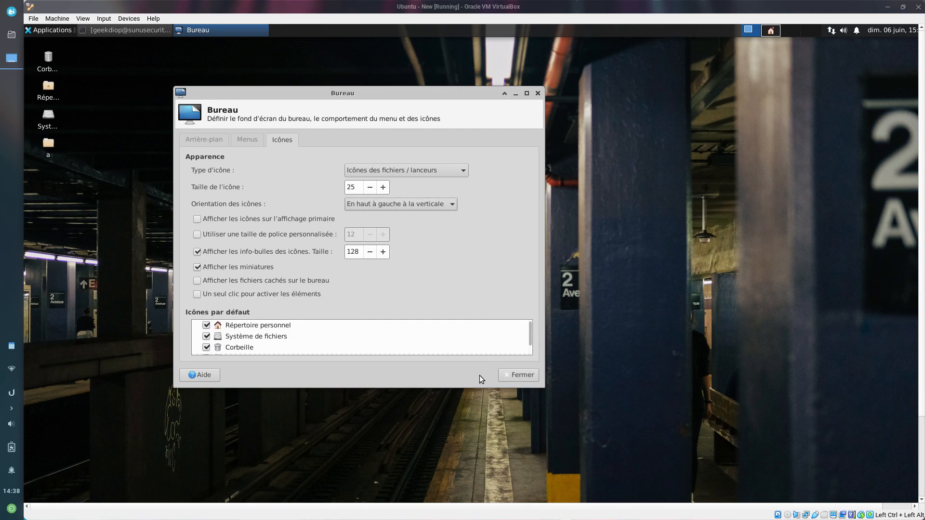
Enlarge the settings window and disable the default icons for removable devices, including network shares, disks and drives, and other devices.
drag(479, 383, 479, 479)
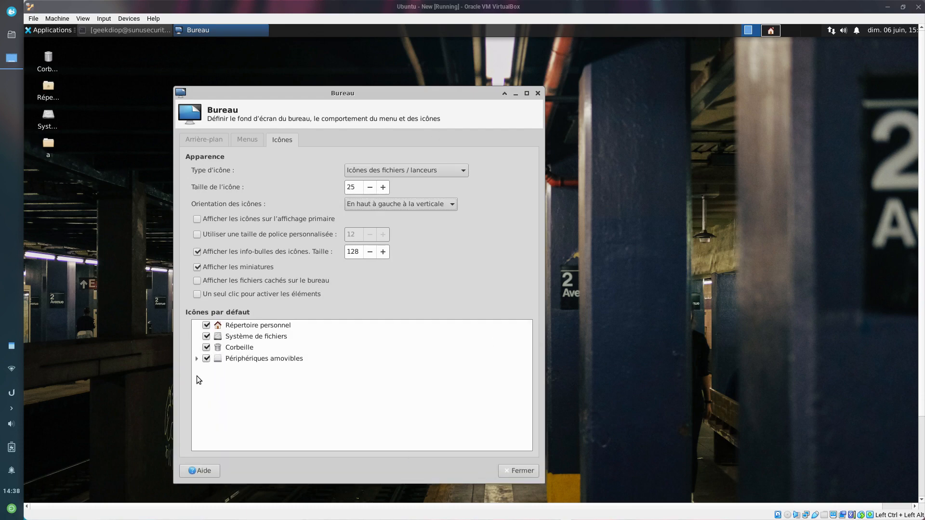
click(209, 359)
click(197, 360)
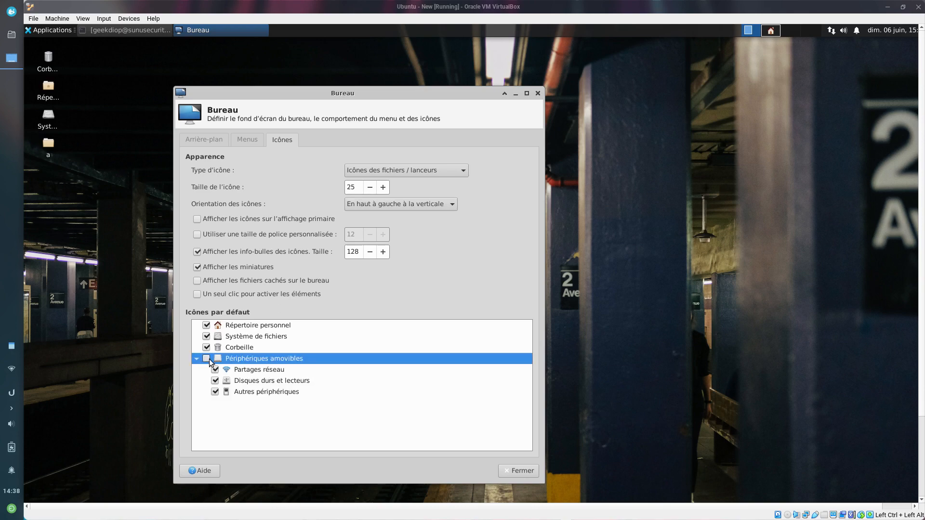
click(215, 370)
click(216, 380)
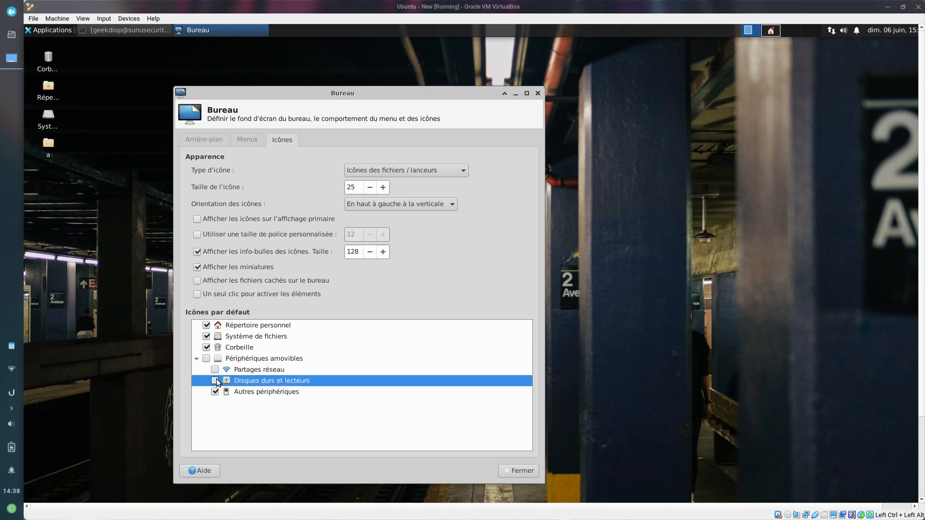
click(216, 391)
Disable the default desktop icons for Corbeille, Système de fichiers and Répertoire personnel.
click(211, 348)
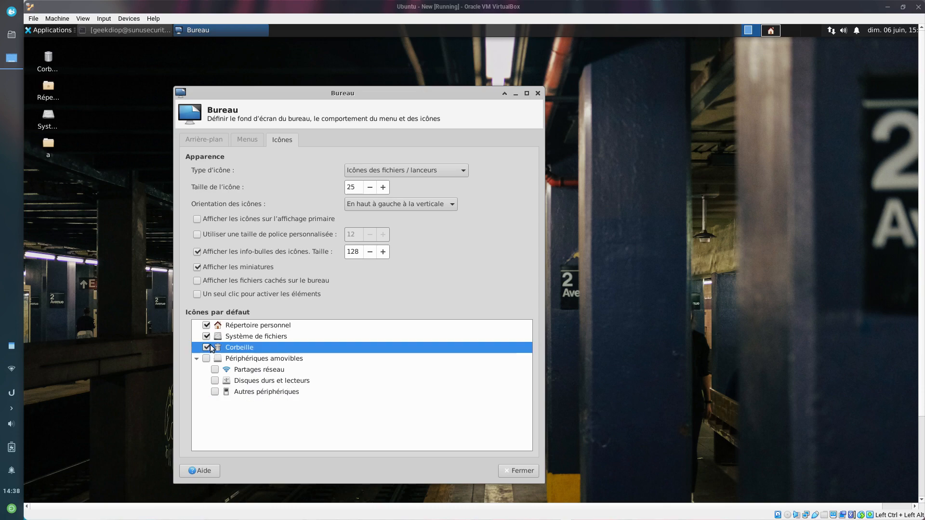
click(208, 338)
click(206, 347)
click(205, 337)
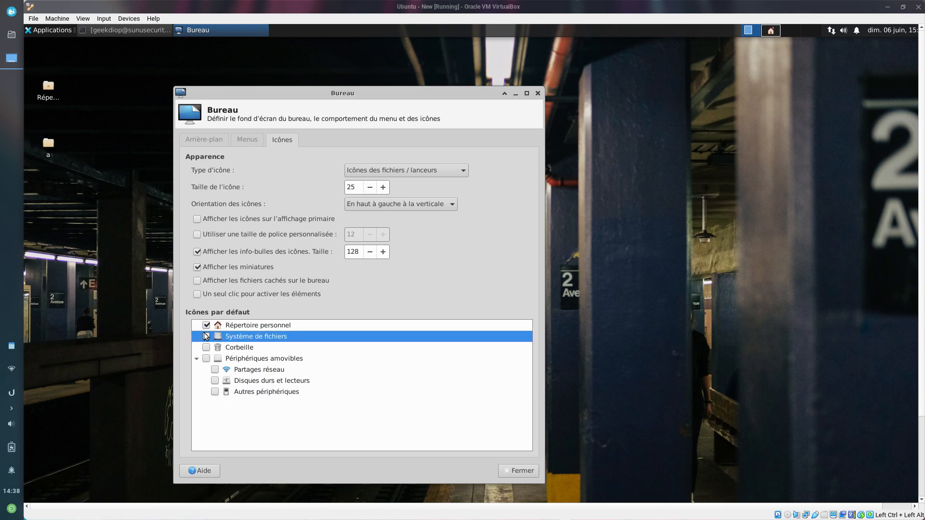
click(204, 326)
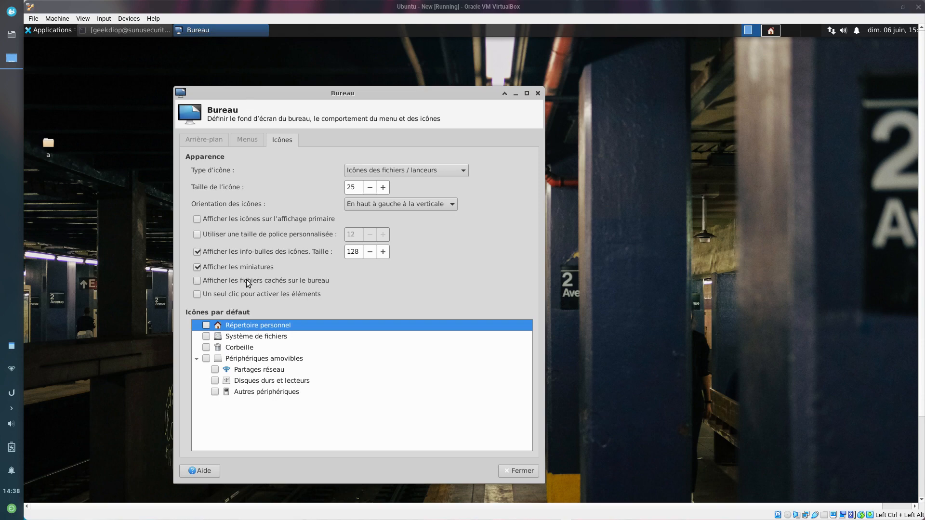
Set the desktop icon type to "Aucun" and close the desktop settings.
click(407, 171)
click(415, 137)
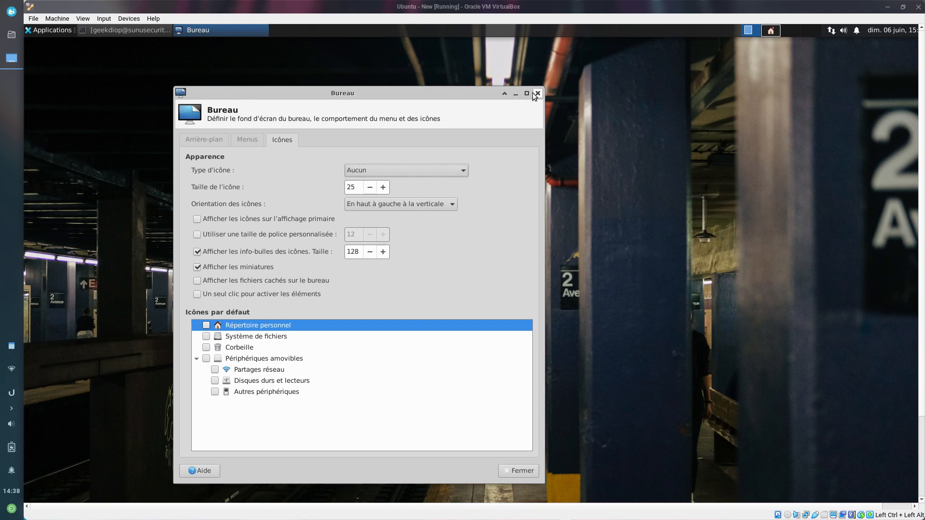
click(534, 94)
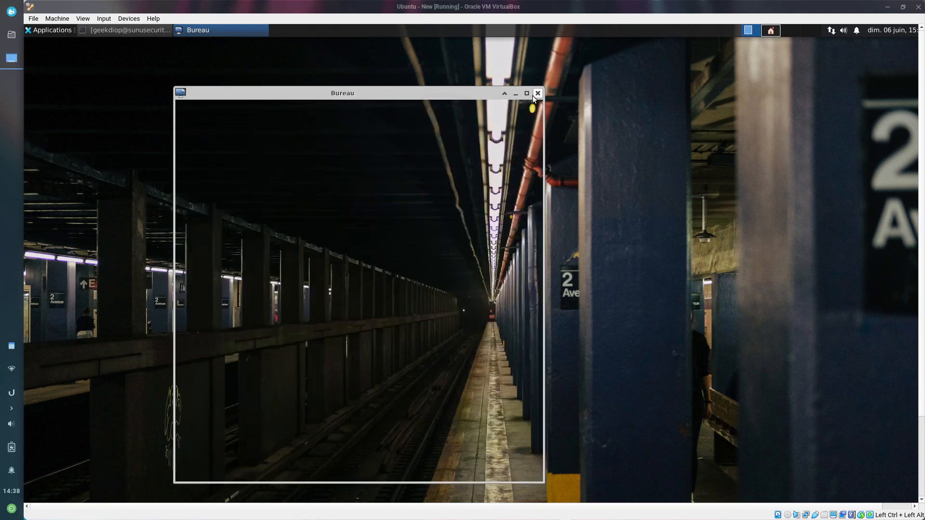
Open the settings manager and show its Apparence settings.
click(59, 35)
mouse_move(78, 107)
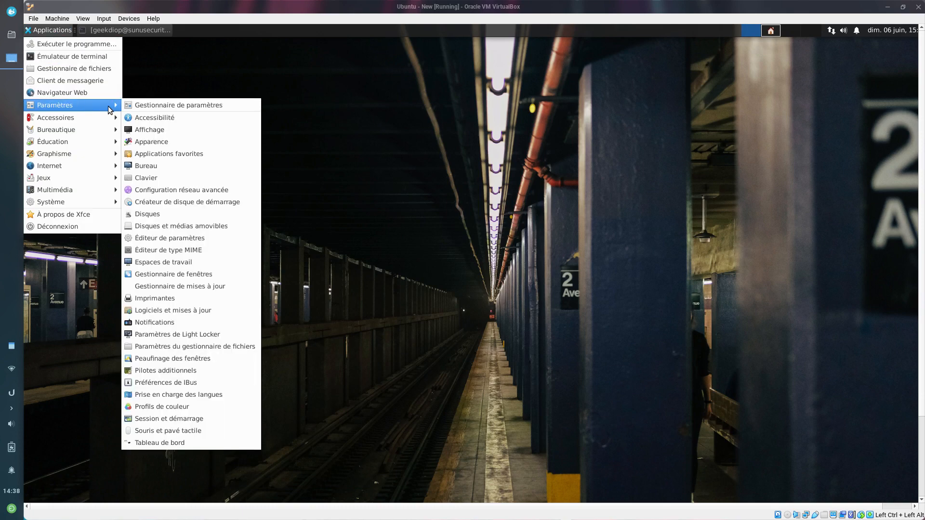
click(186, 105)
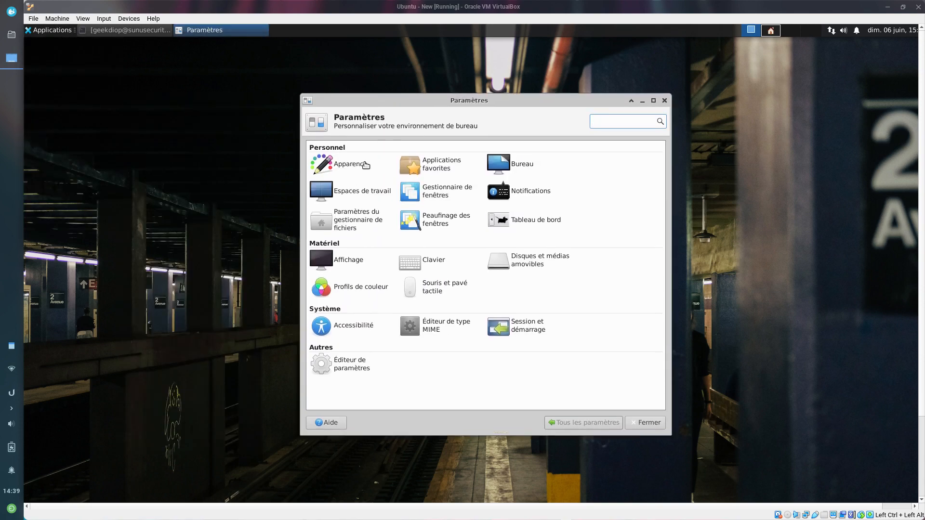
click(356, 164)
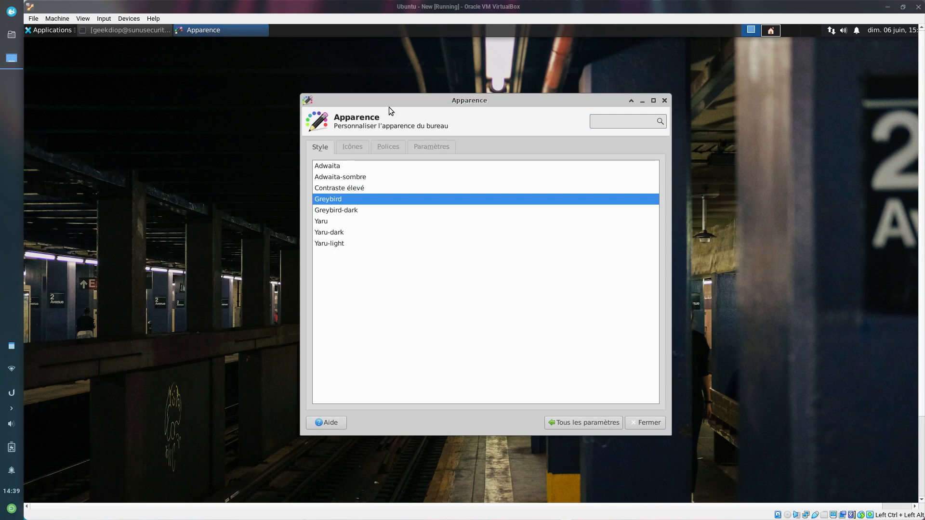
Apply the Adwaita-sombre style and open the home folder in an unmaximized file manager window, with the Apparence window moved beside it for preview.
click(349, 168)
click(332, 184)
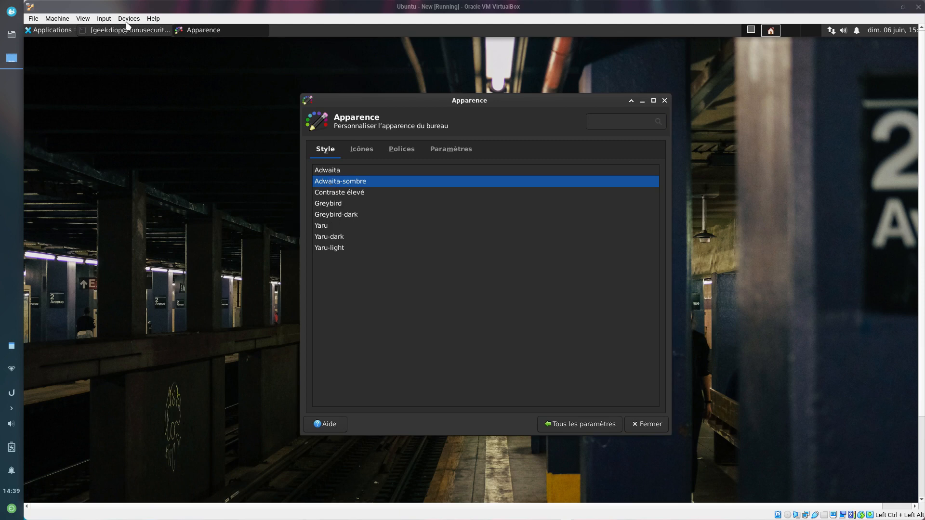
click(68, 30)
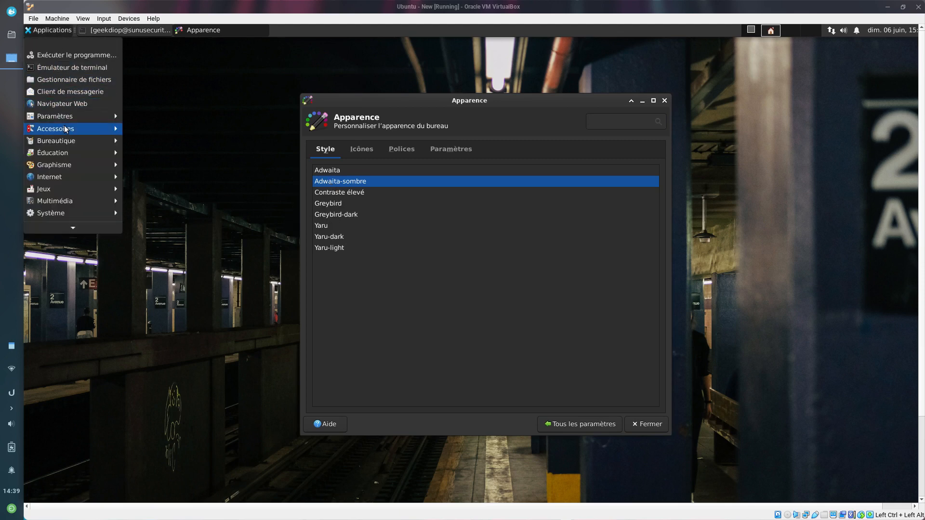
click(82, 80)
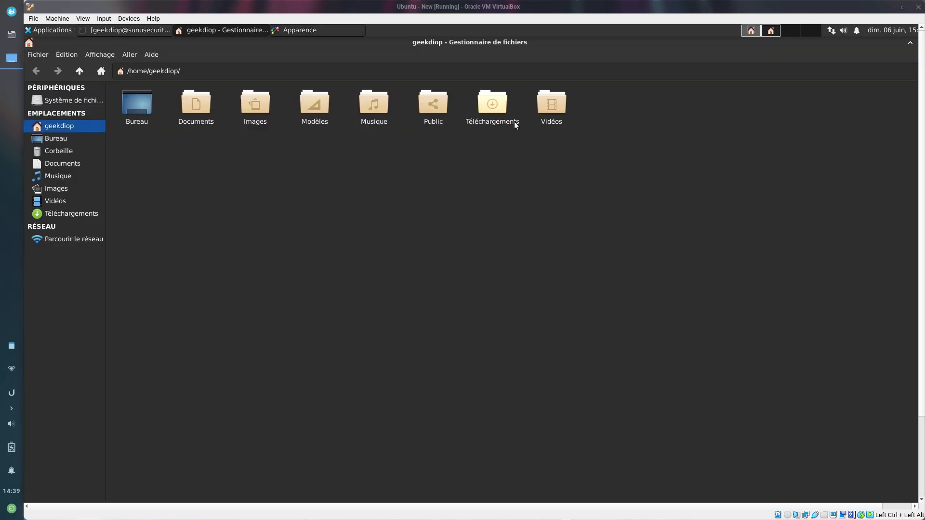
double_click(498, 44)
click(639, 162)
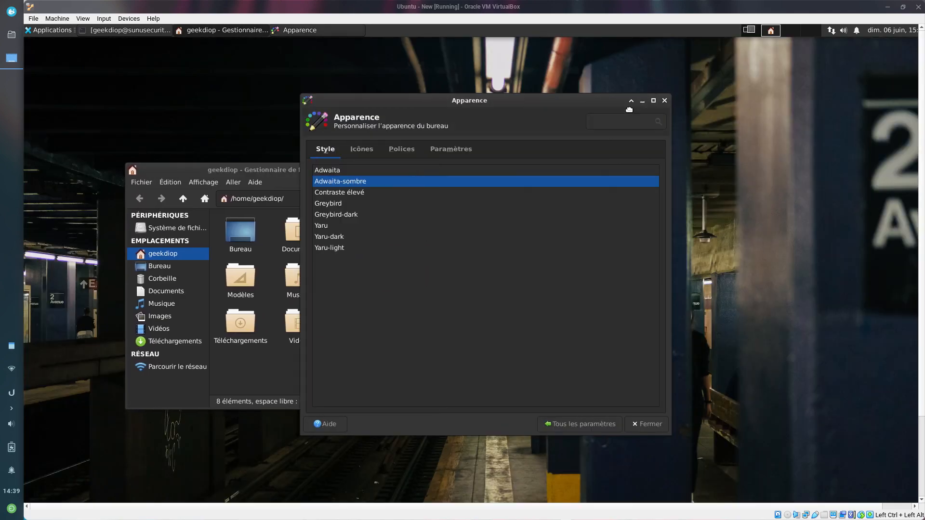
Try the Contraste élevé and Greybird styles, apply Greybird-dark, and check it on the file manager window.
click(569, 206)
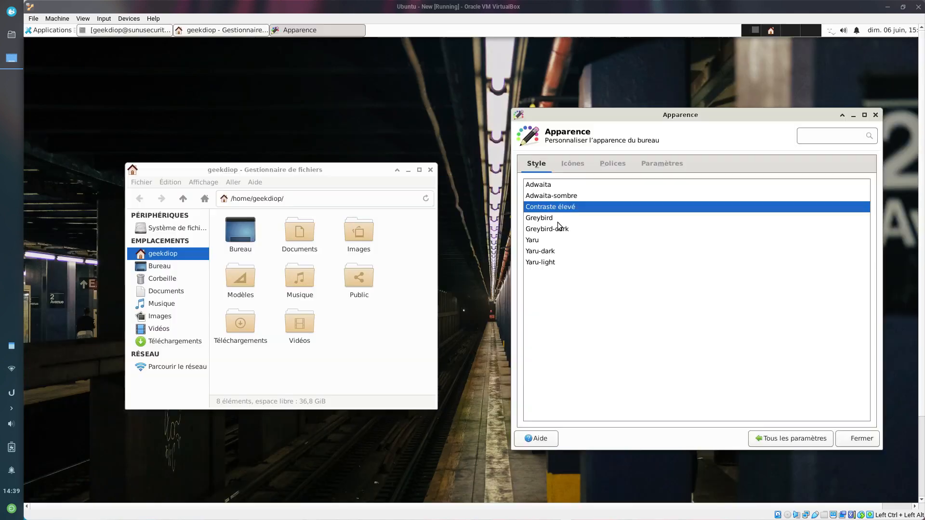
click(554, 219)
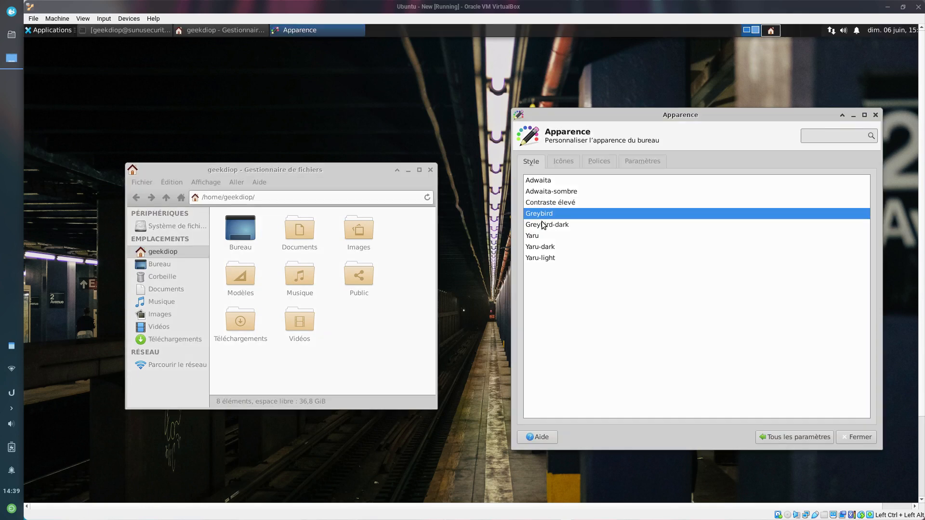
click(542, 226)
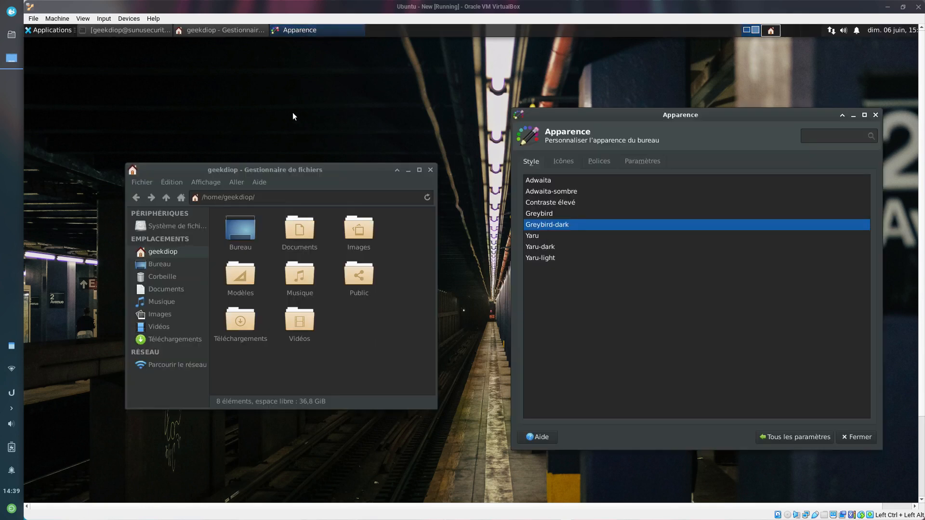
click(311, 167)
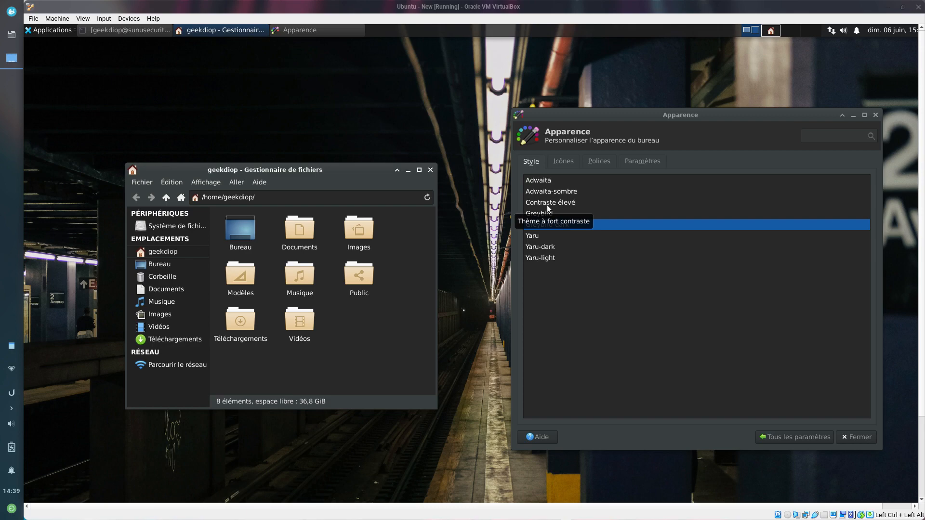
Switch to the host system, search its applications for the Settings Manager, and open its Appearance settings for comparison.
key(super)
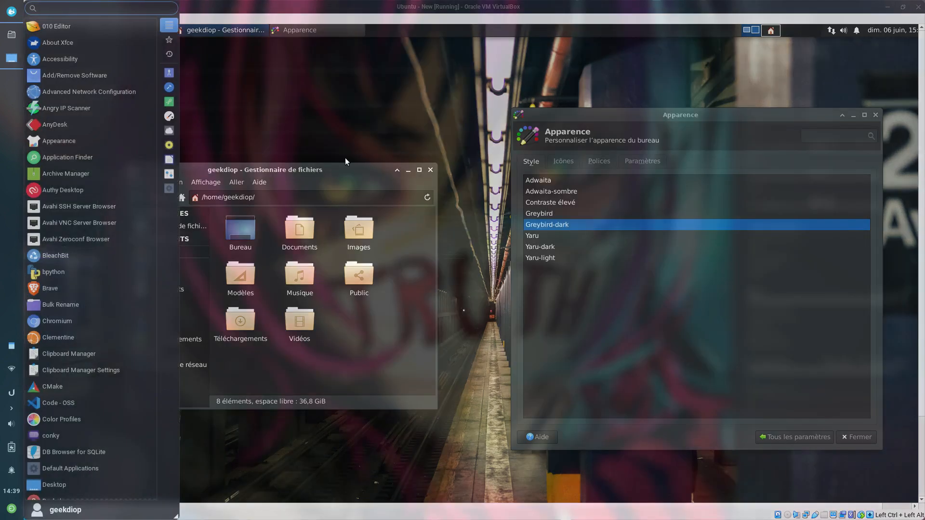
text(s)
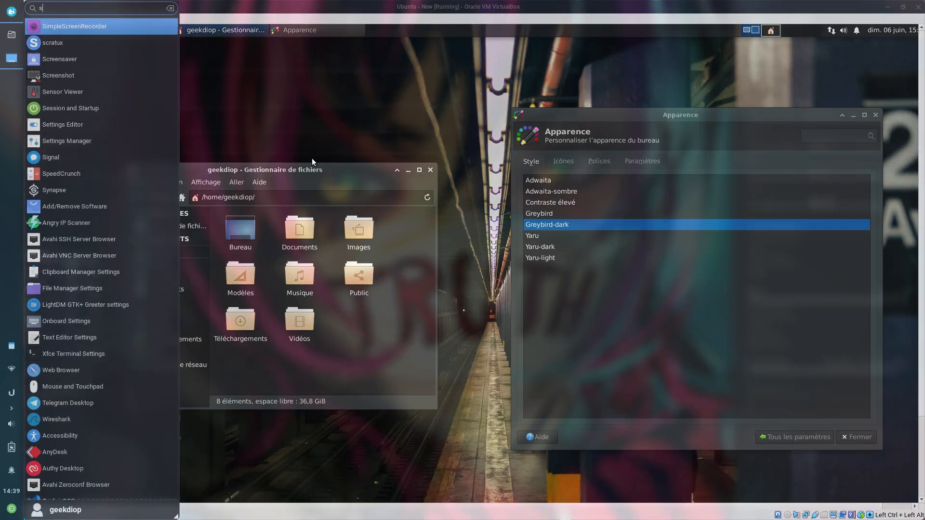
click(131, 144)
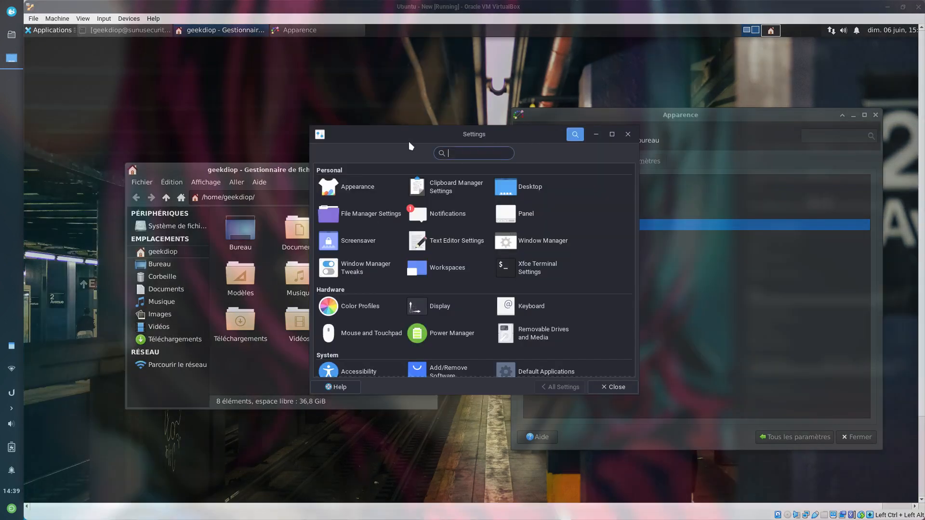
click(350, 192)
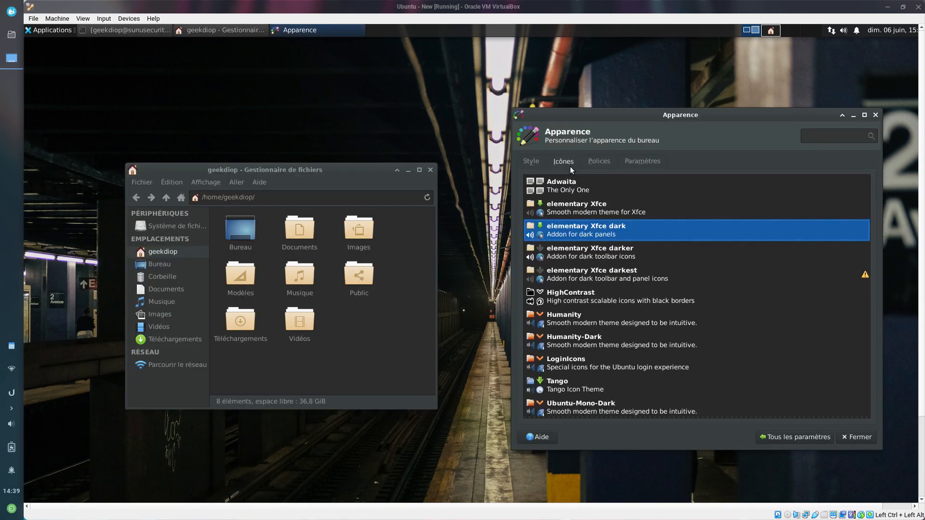
Look through the style and font settings in the virtual machine's Apparence window, and examine the list of available icon themes.
click(544, 166)
click(589, 159)
click(574, 159)
drag(866, 308, 866, 363)
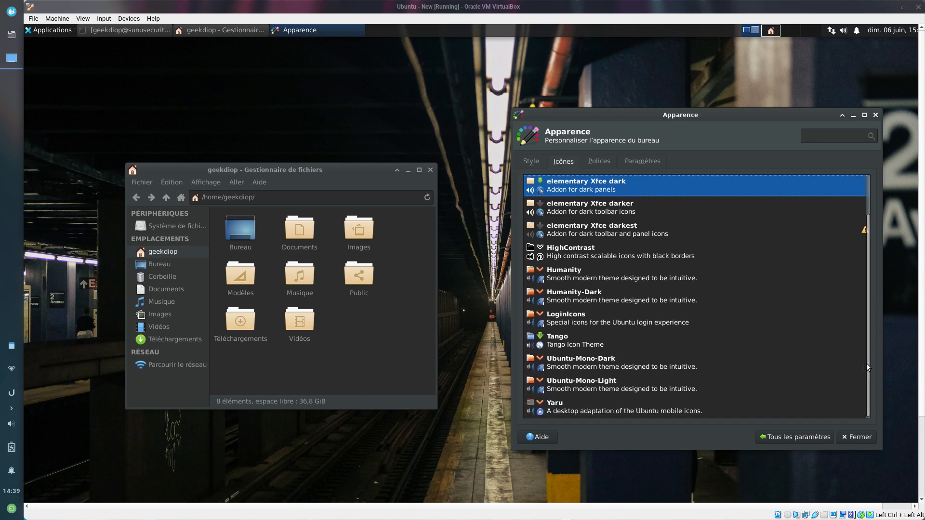
Look through the font settings, the general settings with their toolbar style choices, and the style list in the Apparence window.
click(598, 162)
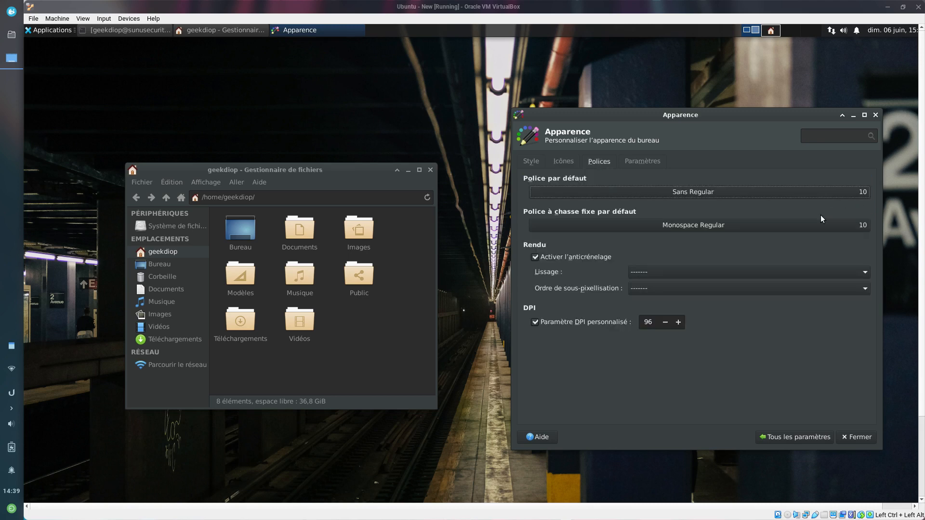
click(643, 161)
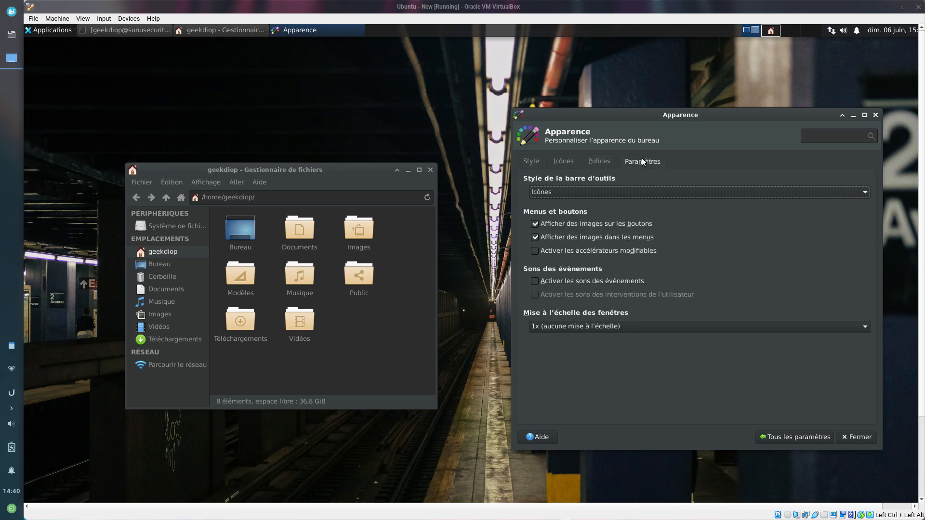
click(632, 195)
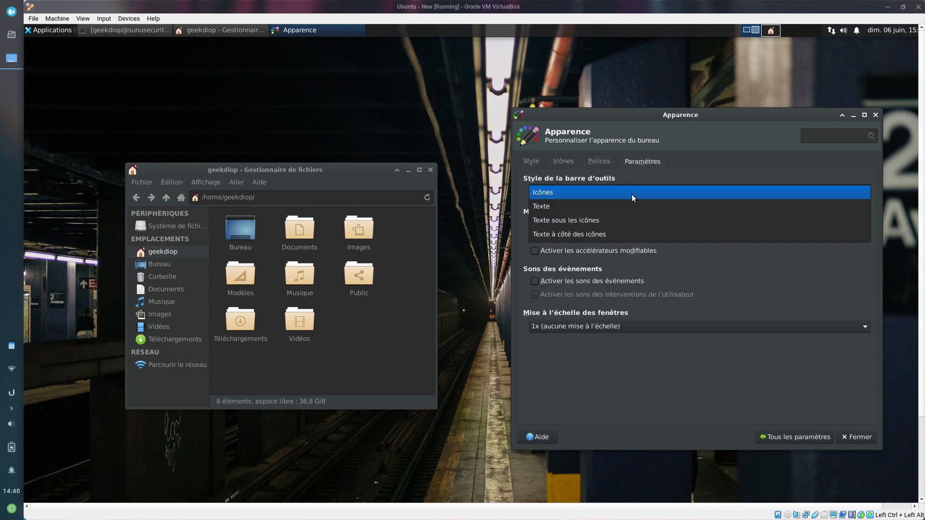
click(631, 193)
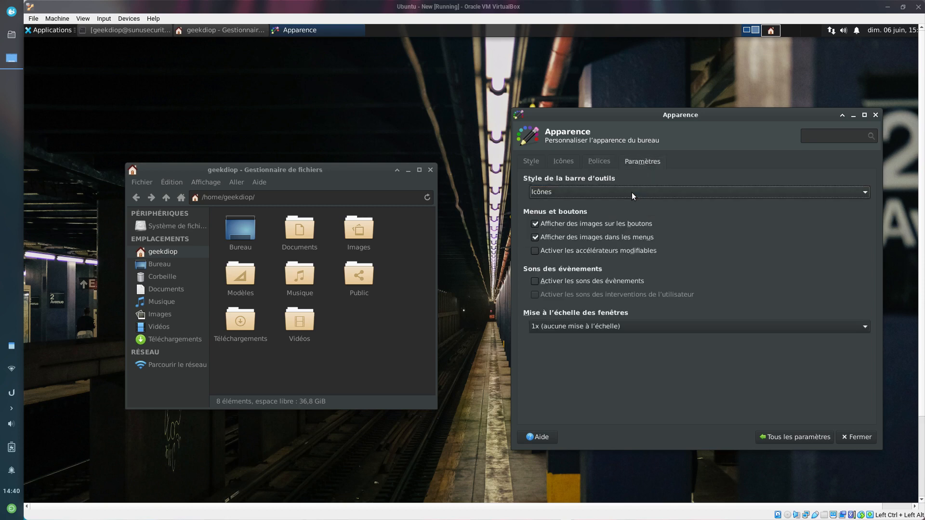
click(632, 191)
click(633, 190)
scroll(633, 190, down, 3)
scroll(633, 190, up, 3)
drag(730, 117, 711, 103)
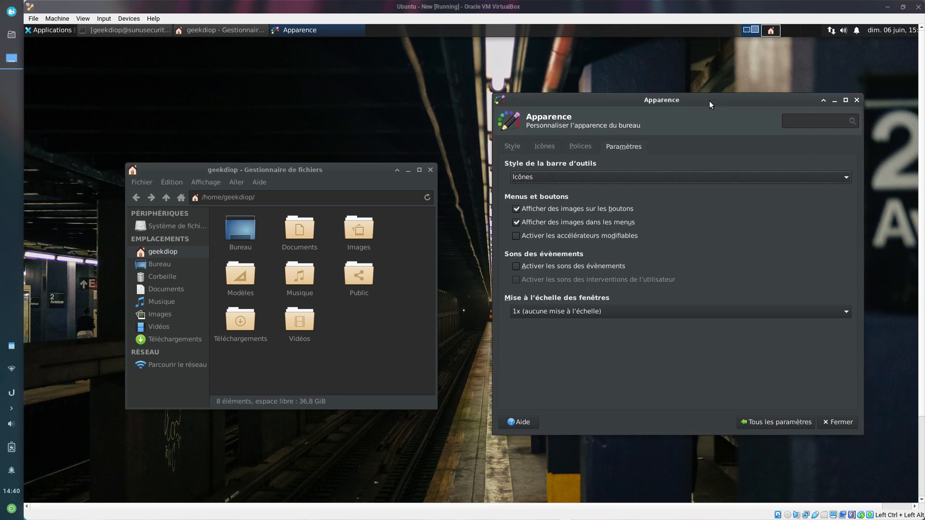
click(512, 146)
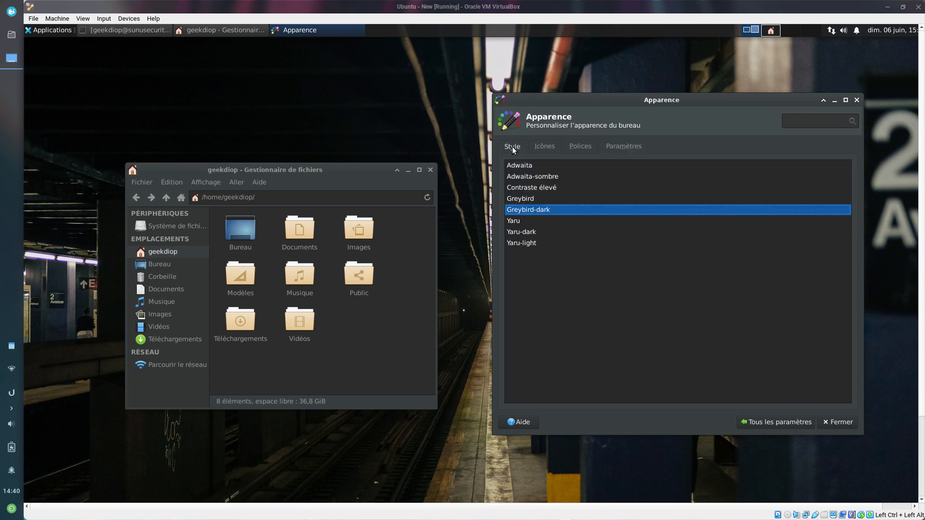
Return to the overview of all settings and view the Bureau and Espaces de travail settings.
click(775, 420)
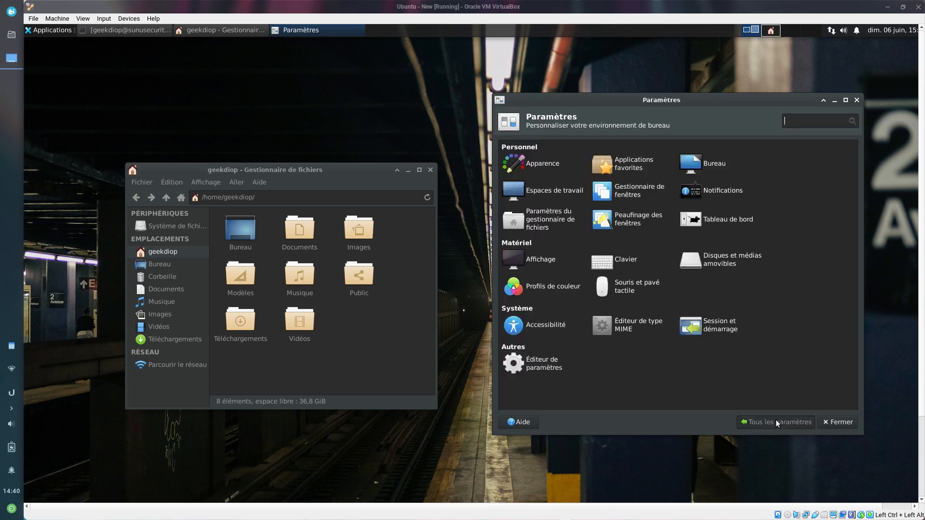
click(706, 166)
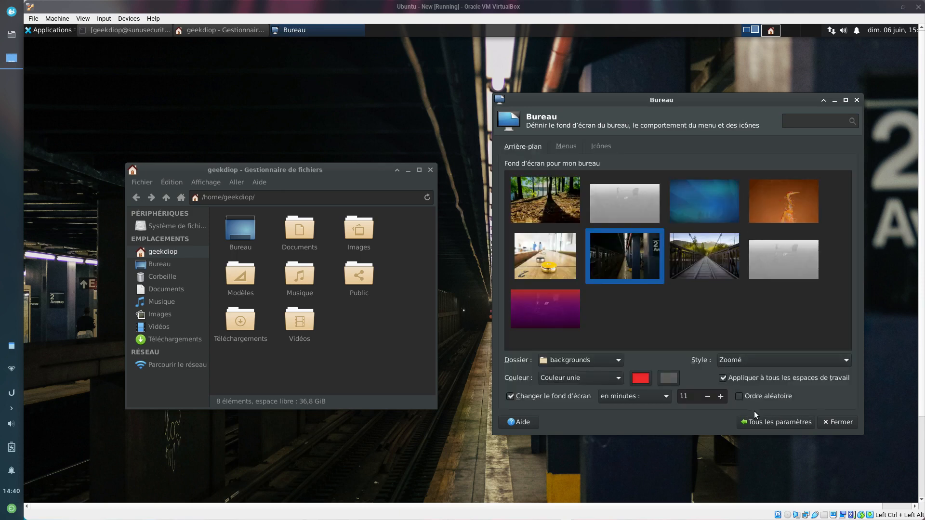
click(755, 421)
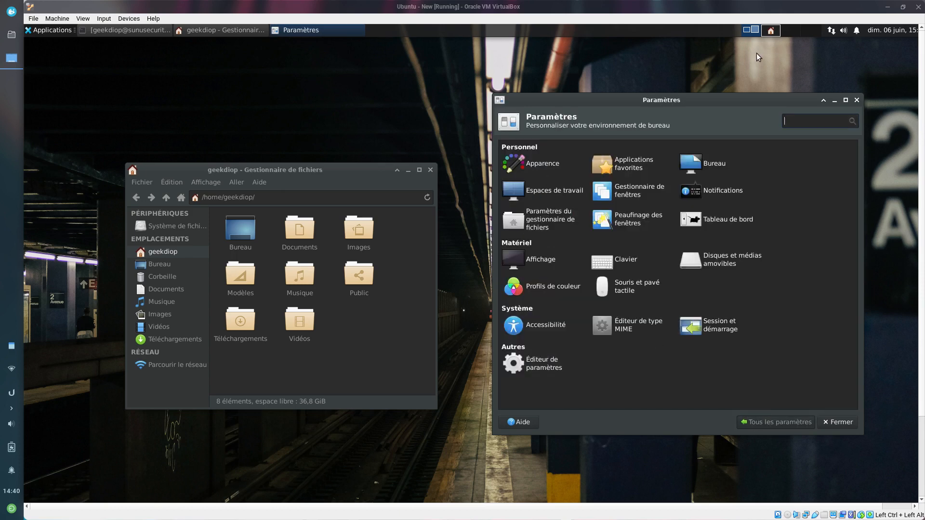
click(555, 195)
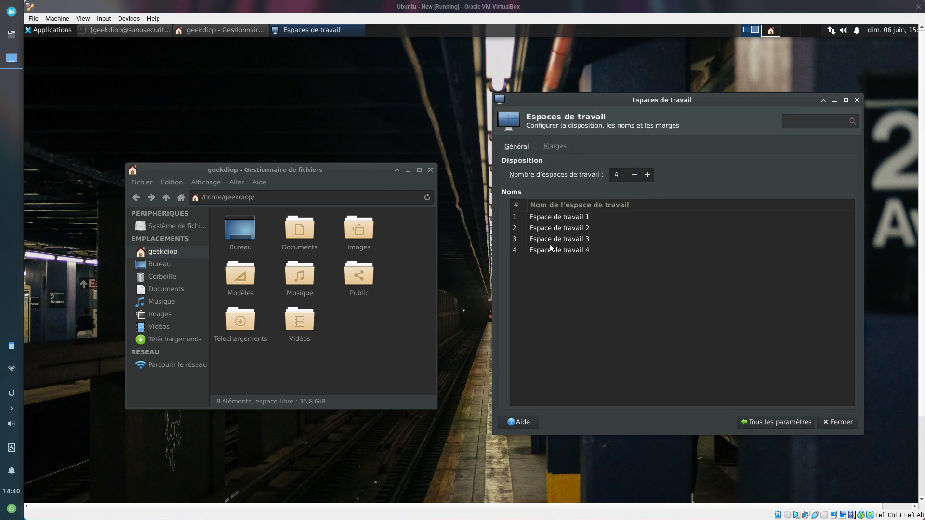
click(767, 427)
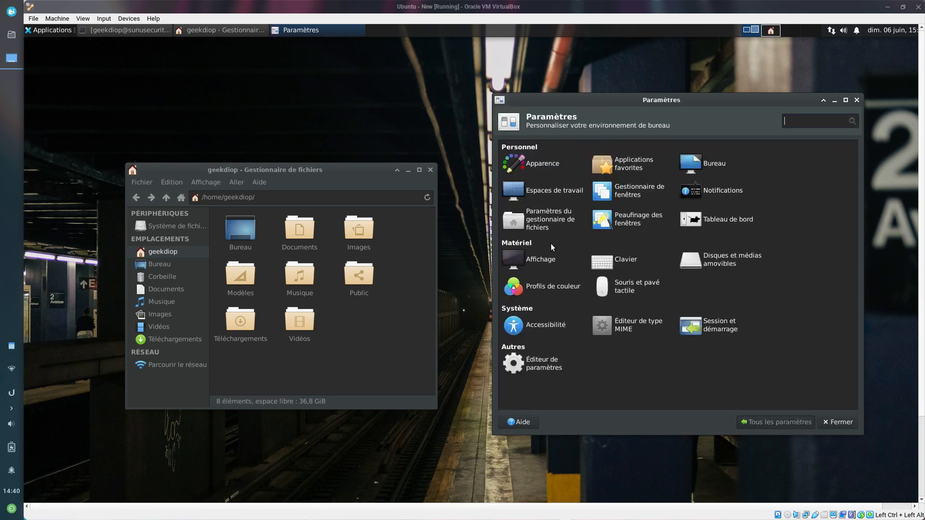
Open the file manager preferences and move them and the home folder window apart so both can be seen.
click(547, 231)
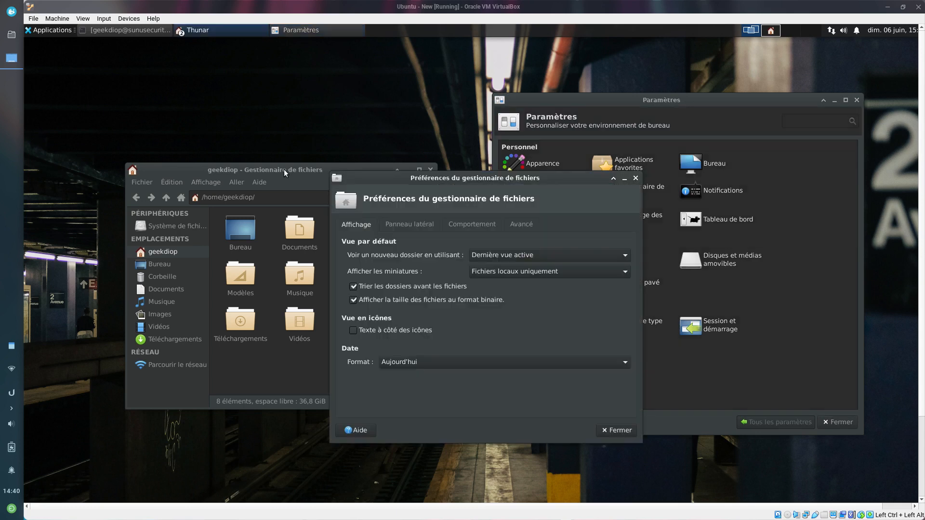
drag(255, 173, 218, 125)
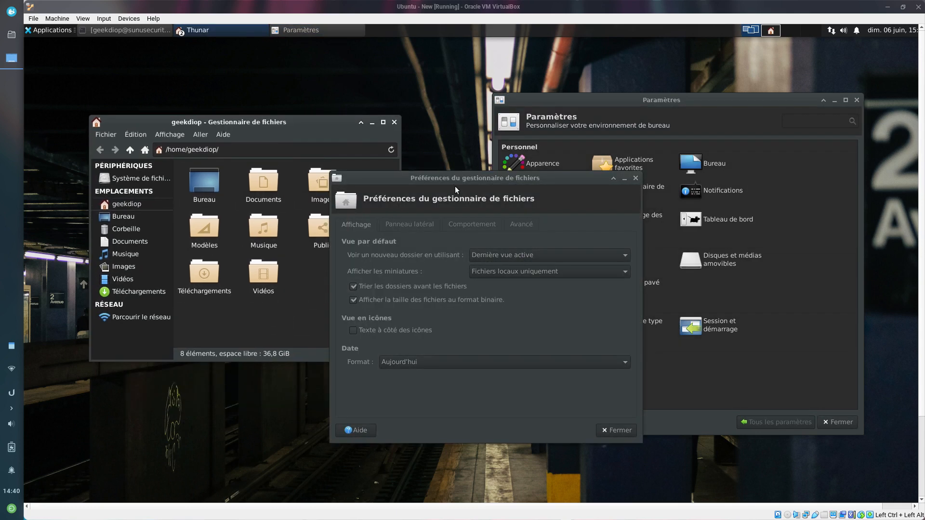
drag(452, 181, 476, 214)
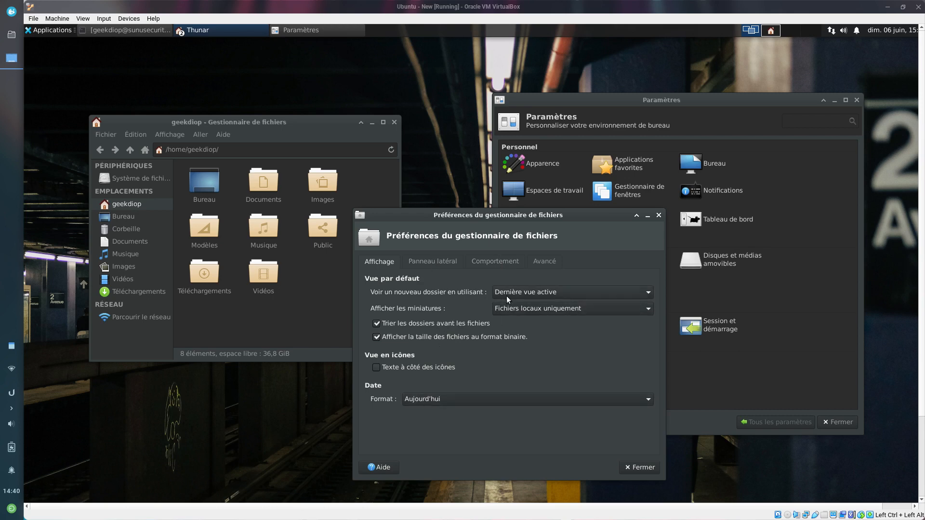
Check the thumbnail display choices, and try placing text beside the icons before restoring the original icon view.
click(518, 308)
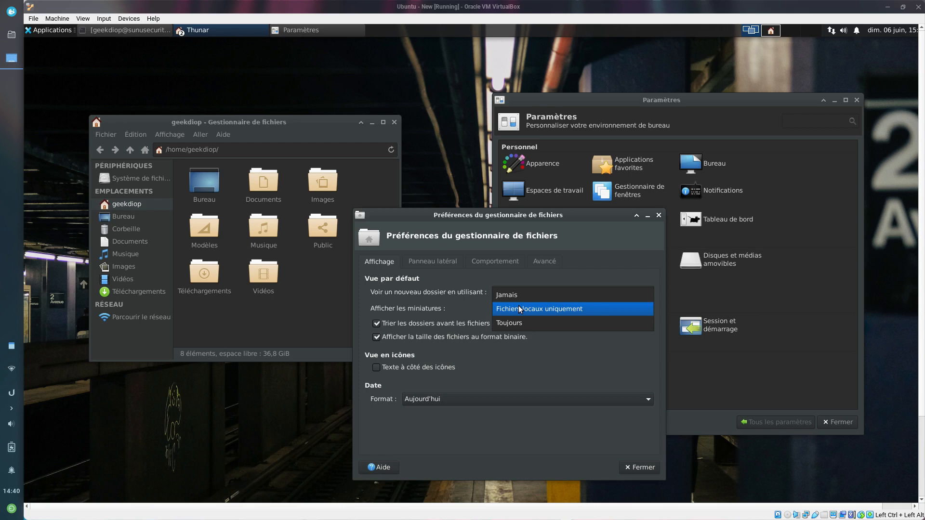
click(519, 307)
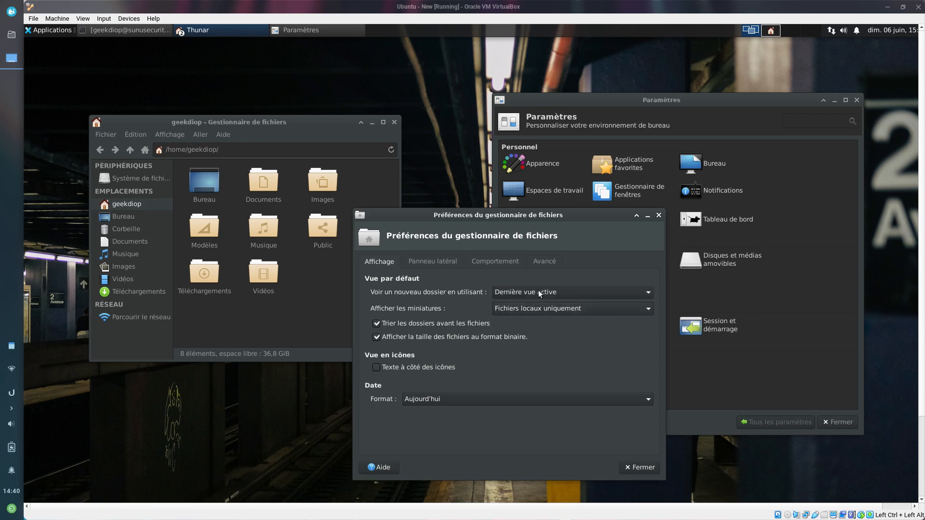
click(414, 367)
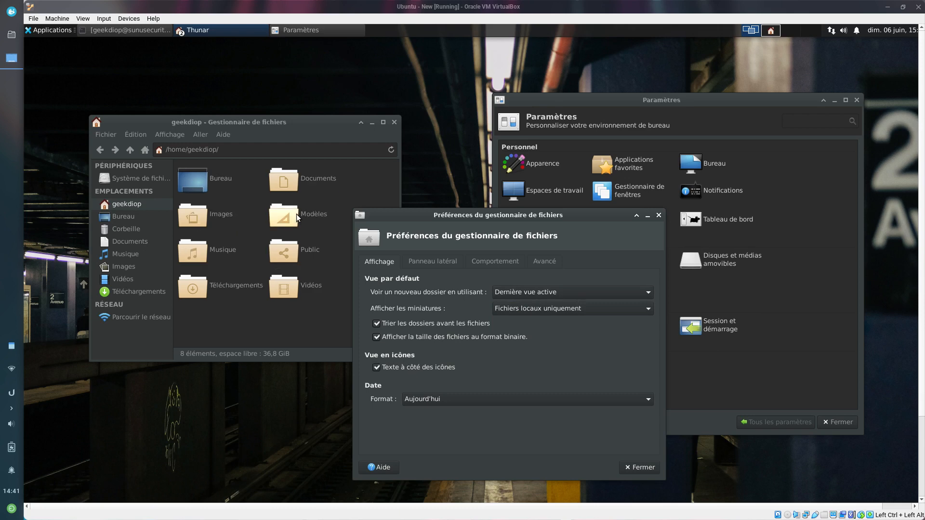
click(435, 367)
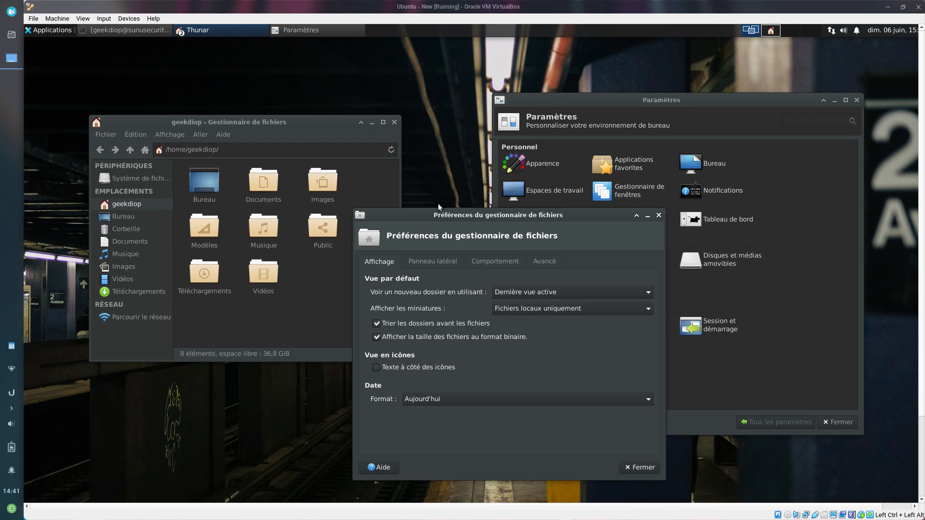
Review the side panel, behaviour and advanced preferences of the file manager, and close the preferences.
click(422, 261)
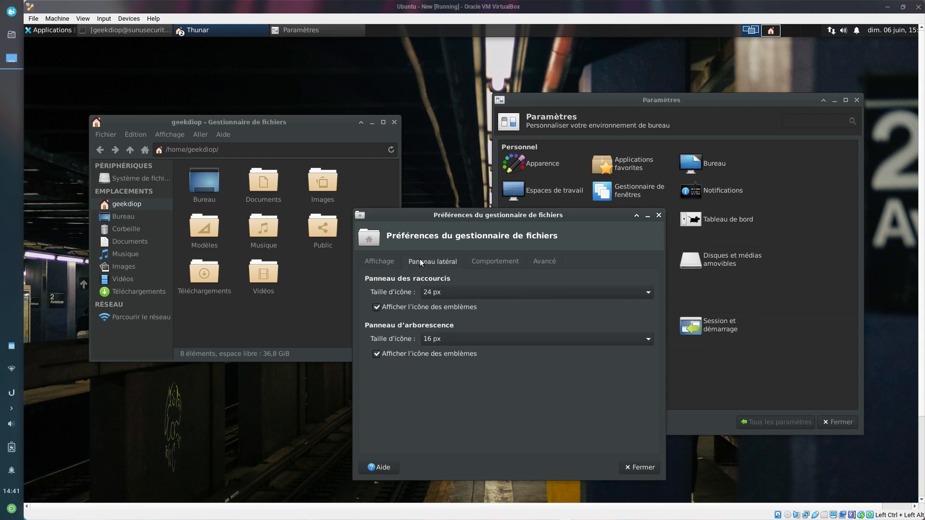
click(477, 260)
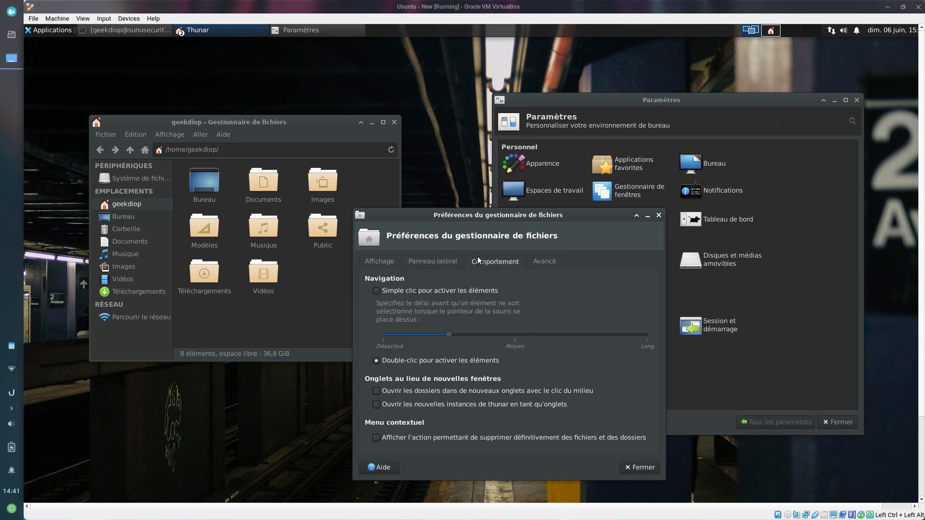
click(546, 260)
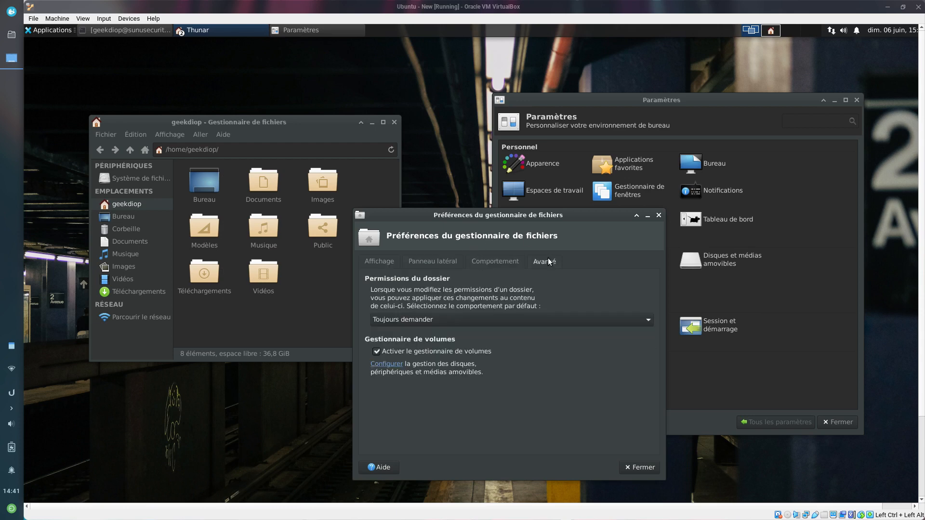
click(658, 215)
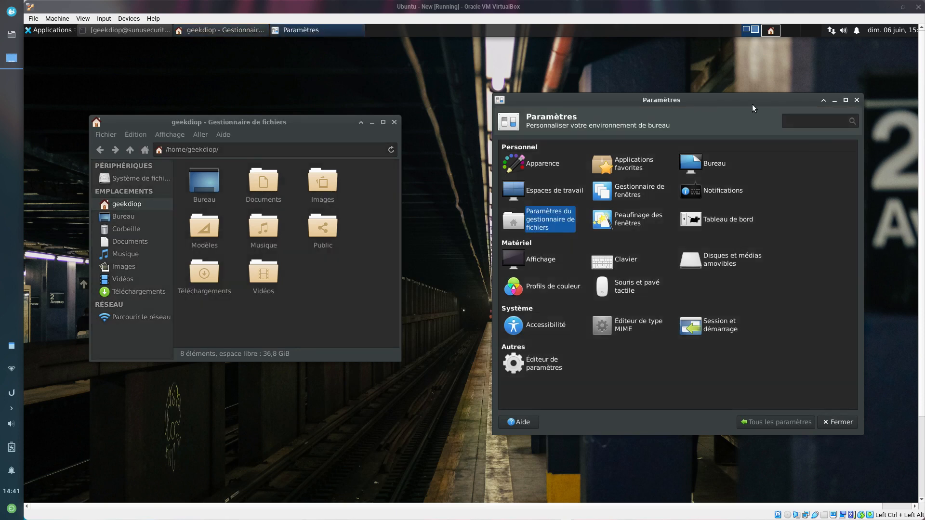
Reposition the Paramètres window farther from the file manager window, and shift the file manager window slightly.
drag(728, 95, 764, 91)
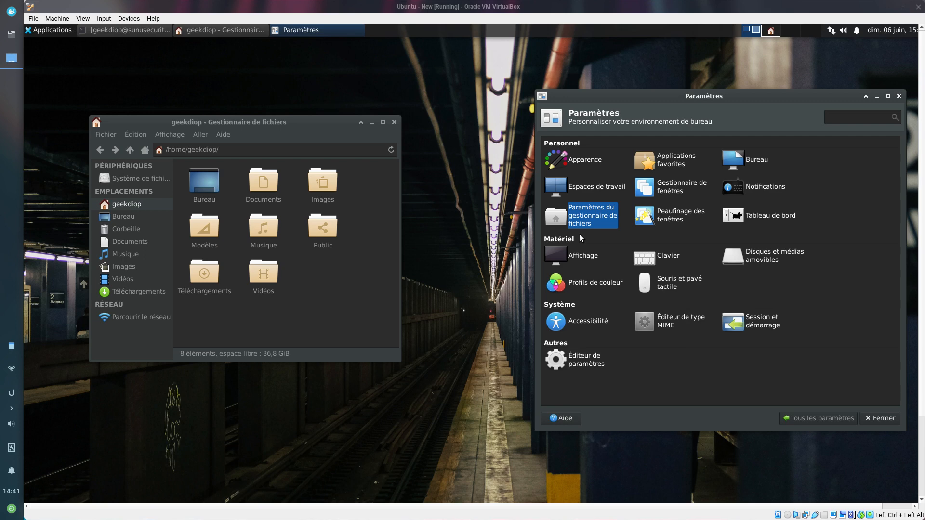
click(260, 124)
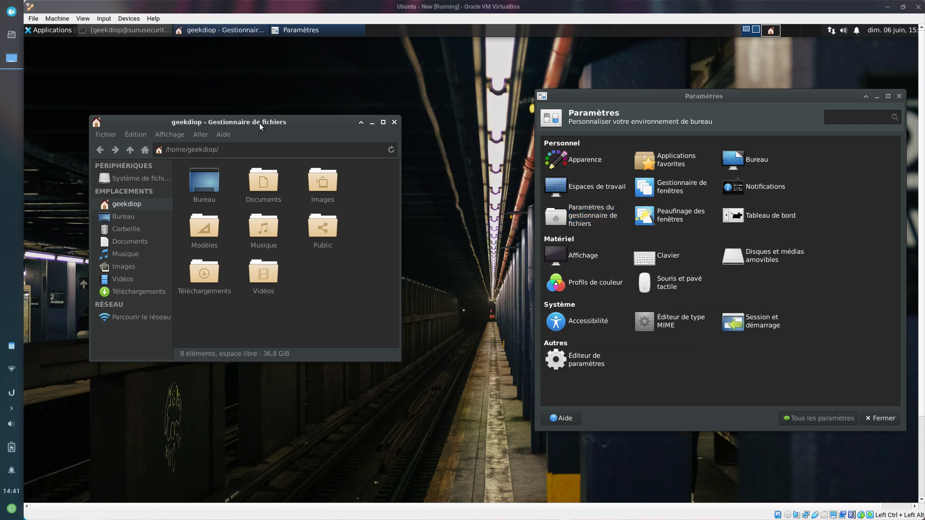
drag(259, 123, 261, 118)
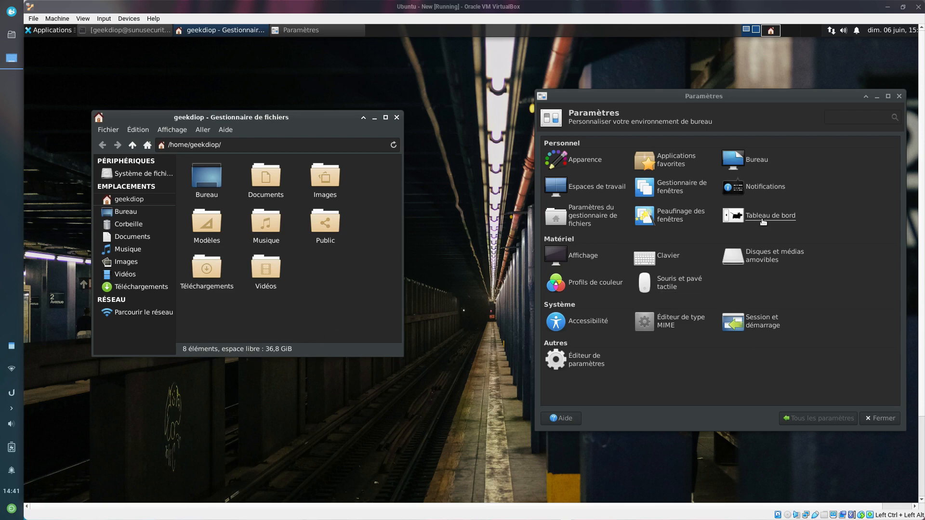
Open the Tableau de bord settings, move their window toward the middle of the desktop, and select Tableau de bord 2.
click(733, 215)
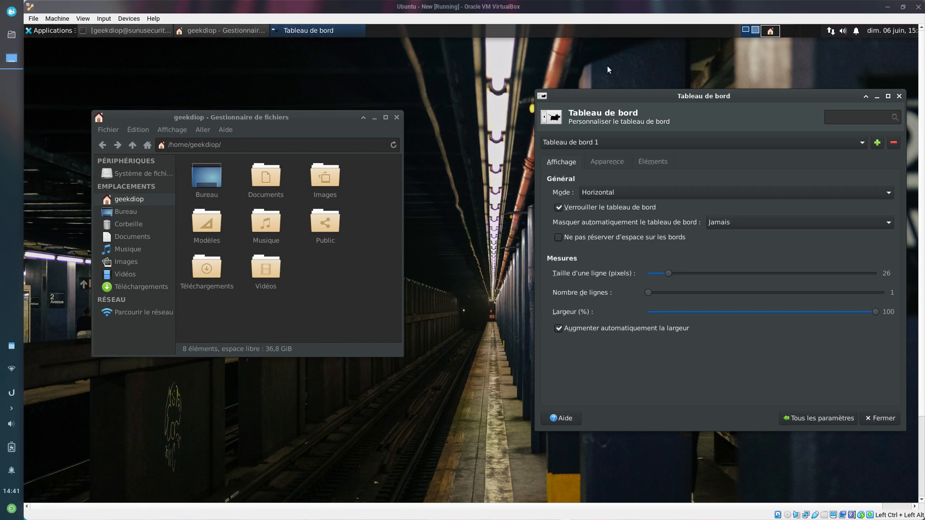
drag(636, 96, 422, 73)
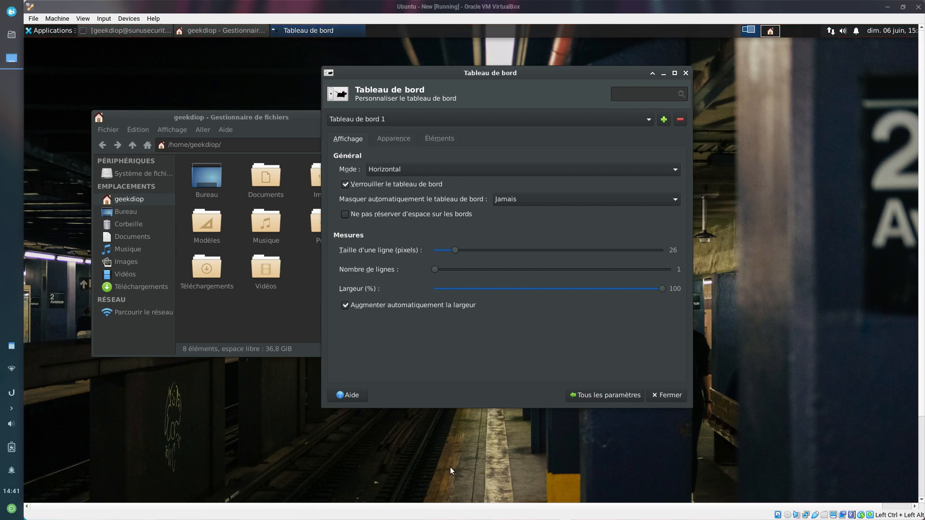
click(466, 118)
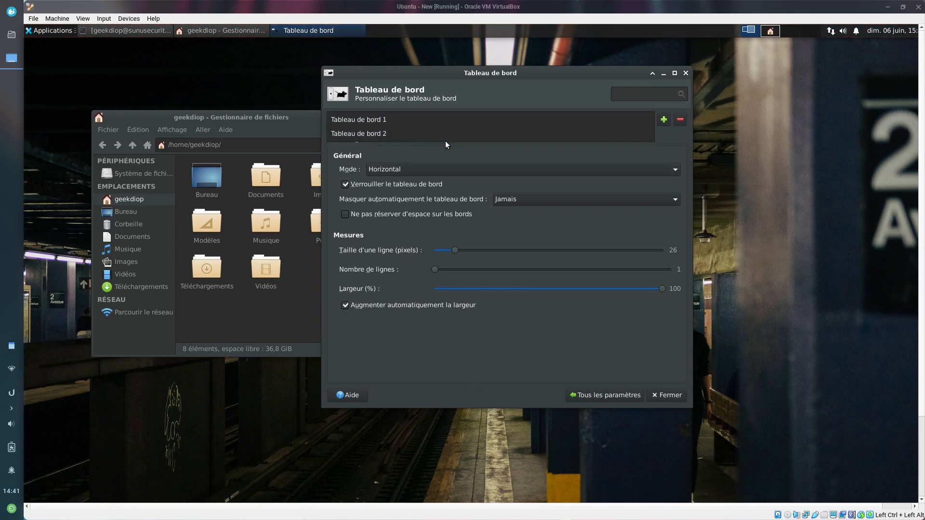
click(452, 121)
click(452, 122)
click(449, 133)
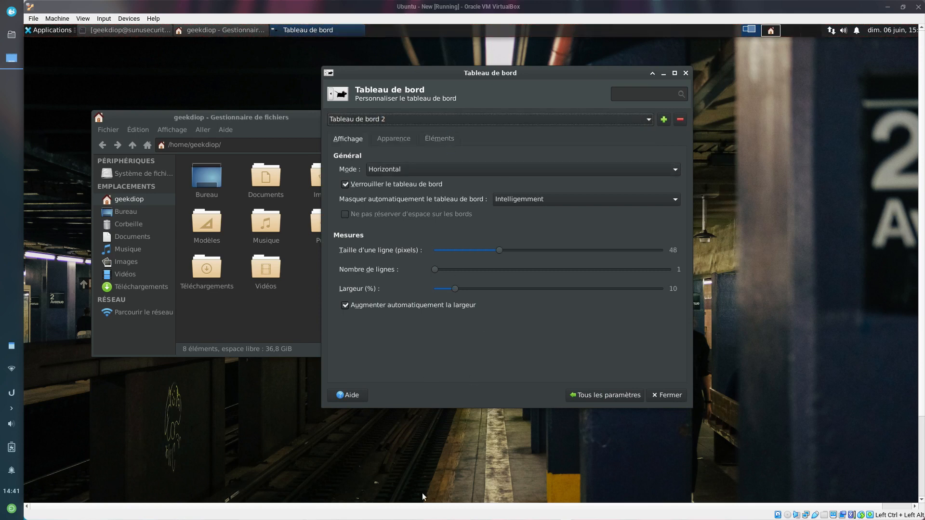
Resize the virtual machine's Virtual Screen 1 to 1280x720.
click(128, 19)
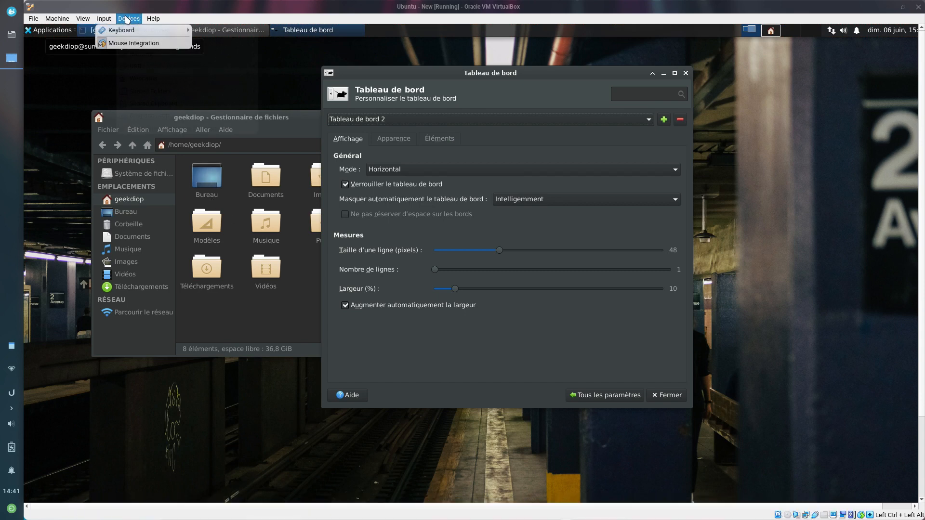
mouse_move(83, 18)
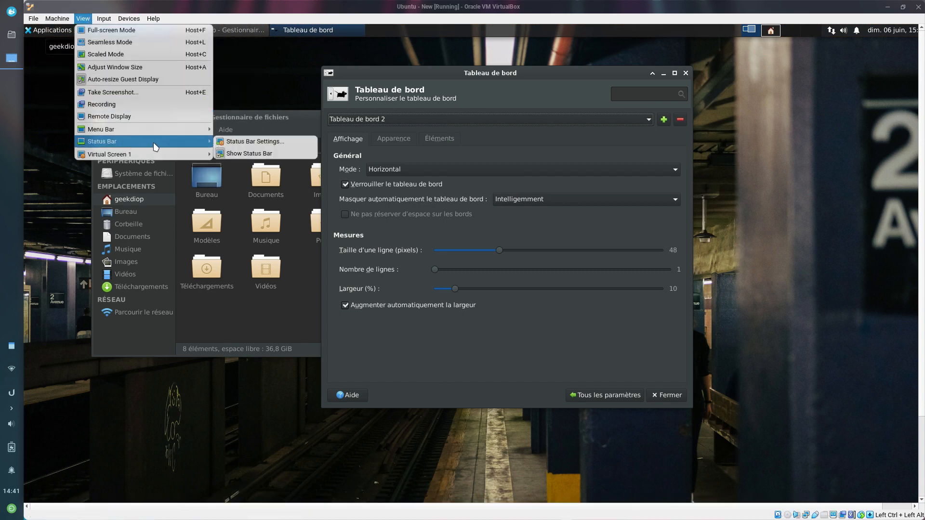
mouse_move(160, 159)
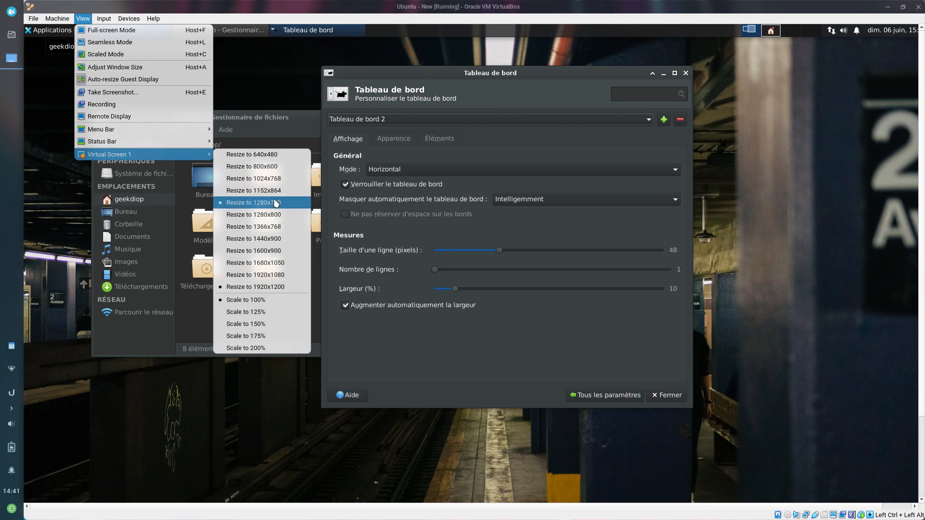
click(255, 203)
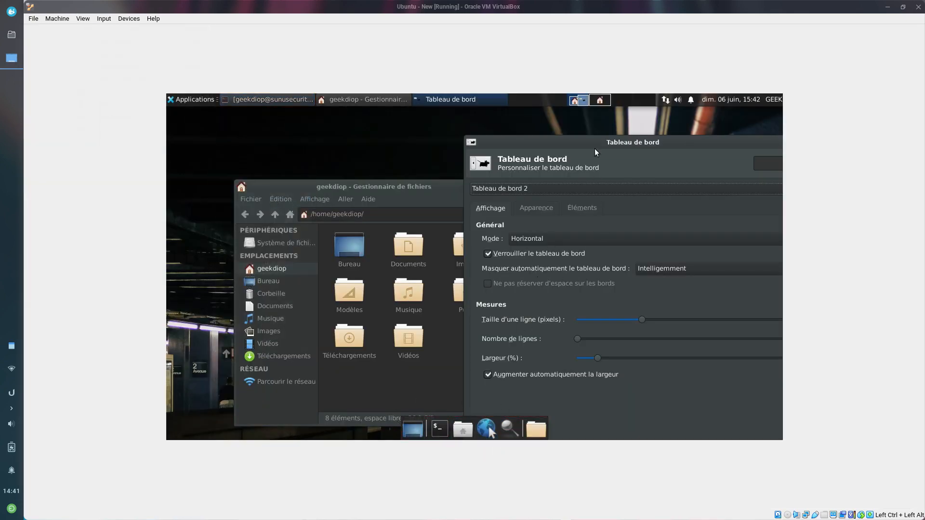
Move the Tableau de bord window fully into view, try Vertical mode for Tableau de bord 2, and return it to Horizontal.
drag(594, 148, 429, 149)
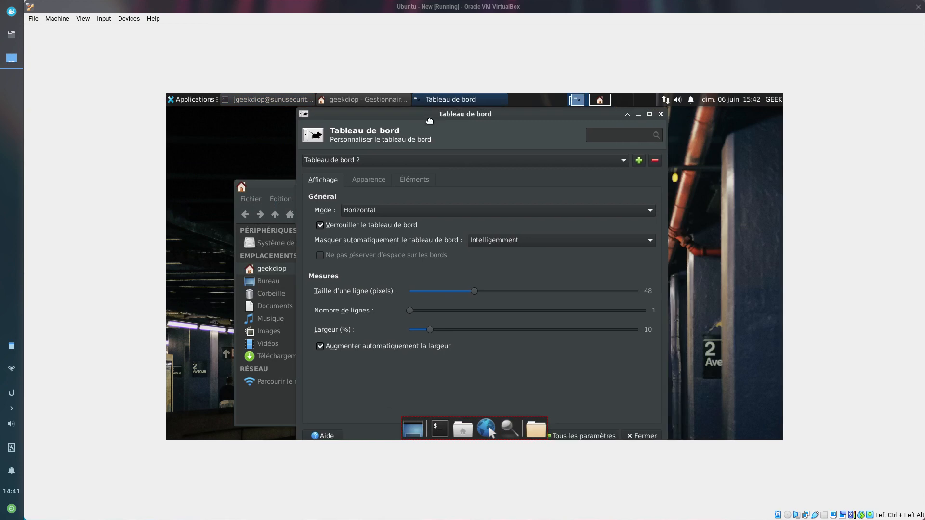
click(365, 210)
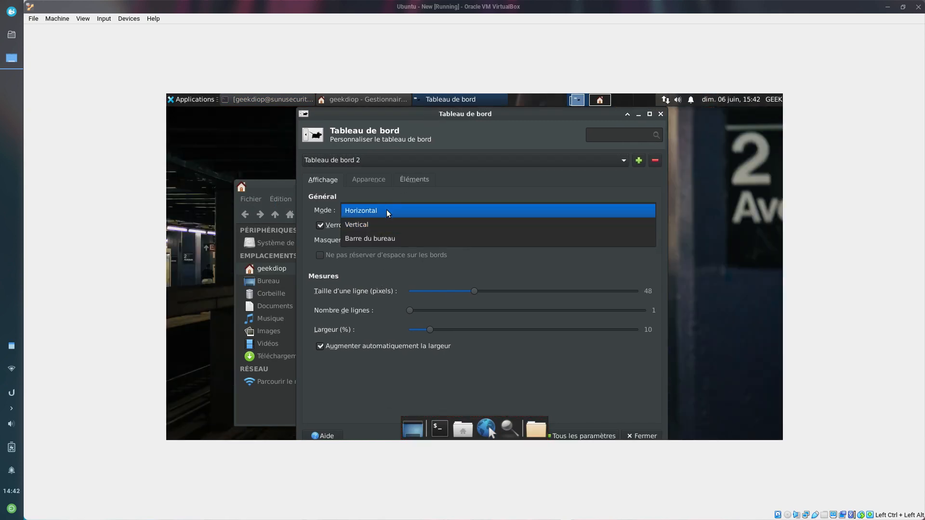
click(383, 224)
click(387, 210)
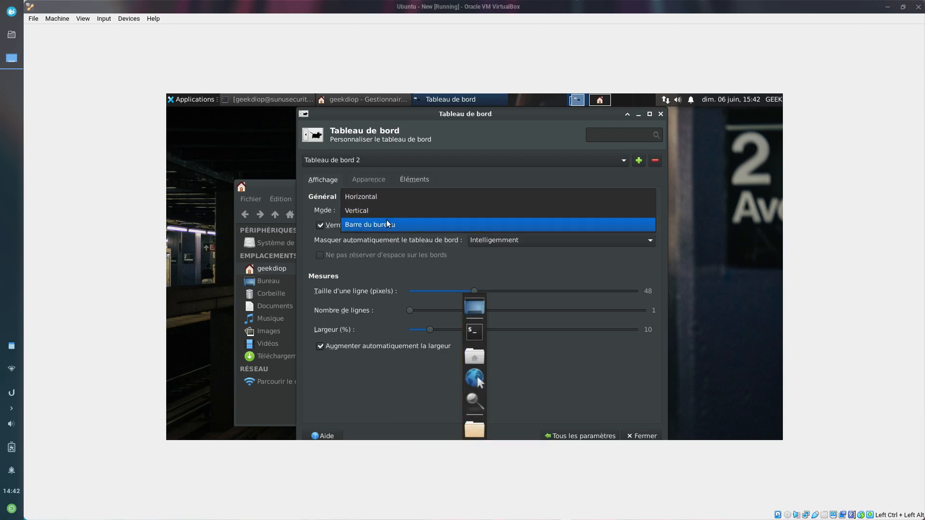
click(387, 180)
click(386, 206)
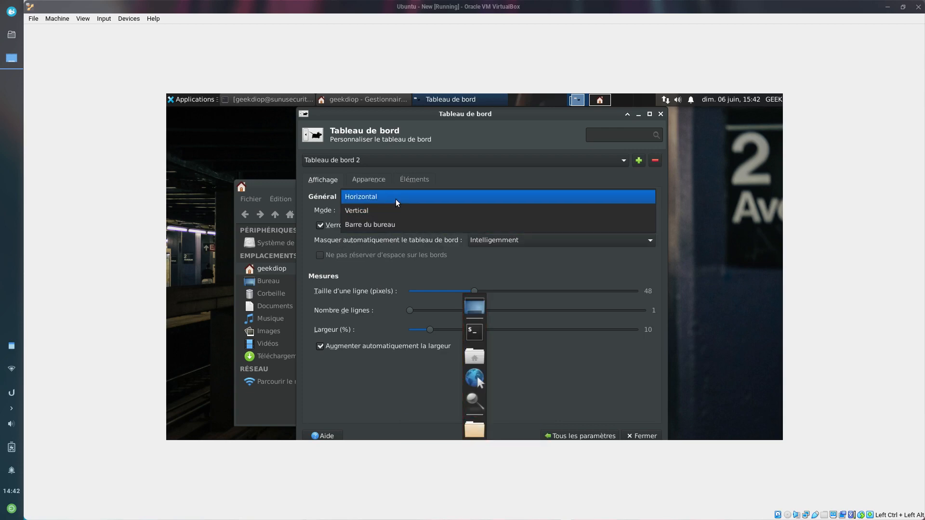
click(396, 202)
Unlock Tableau de bord 2, close the maximized file manager window, and lock the panel again.
click(380, 224)
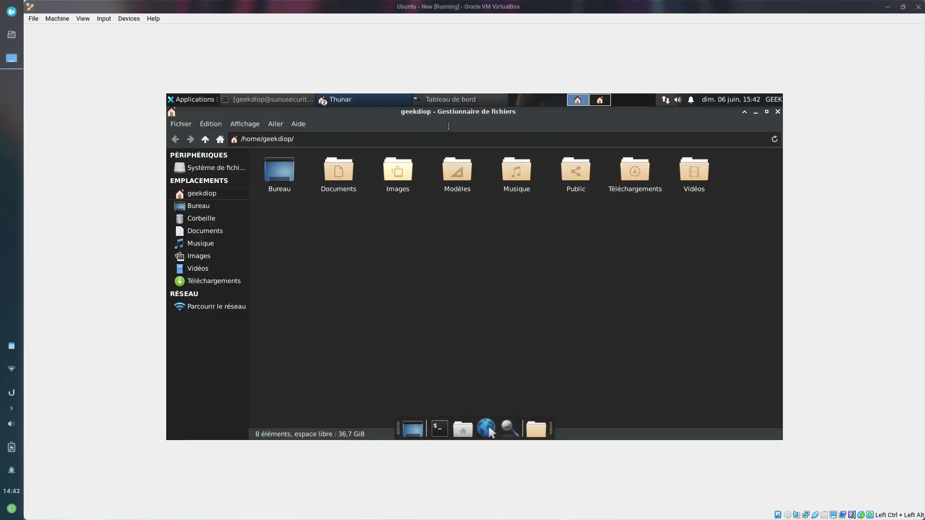
click(776, 113)
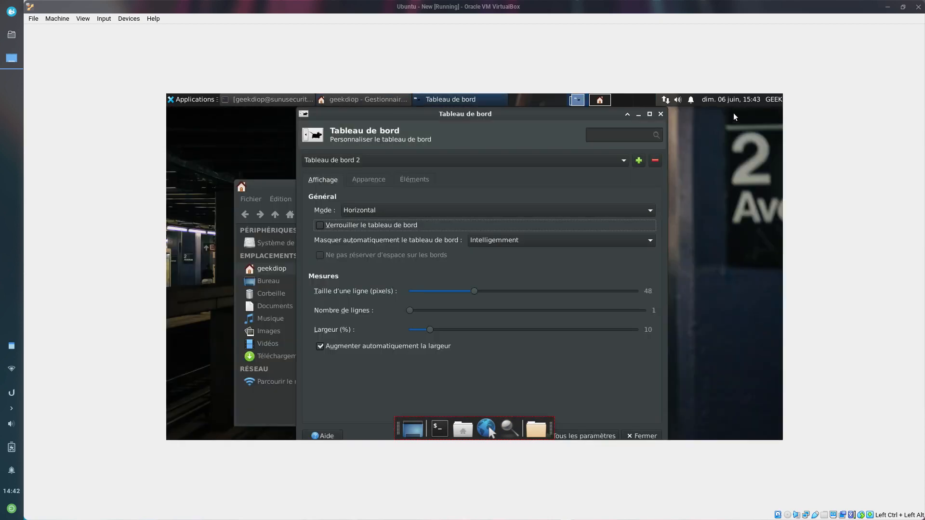
click(346, 226)
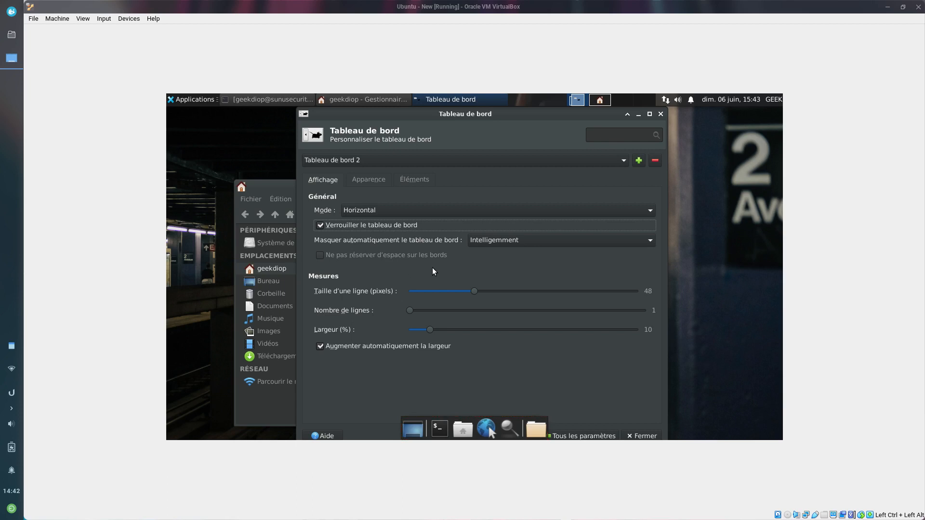
Review the automatic hiding choices for Tableau de bord 2, keeping Intelligemment selected.
click(524, 241)
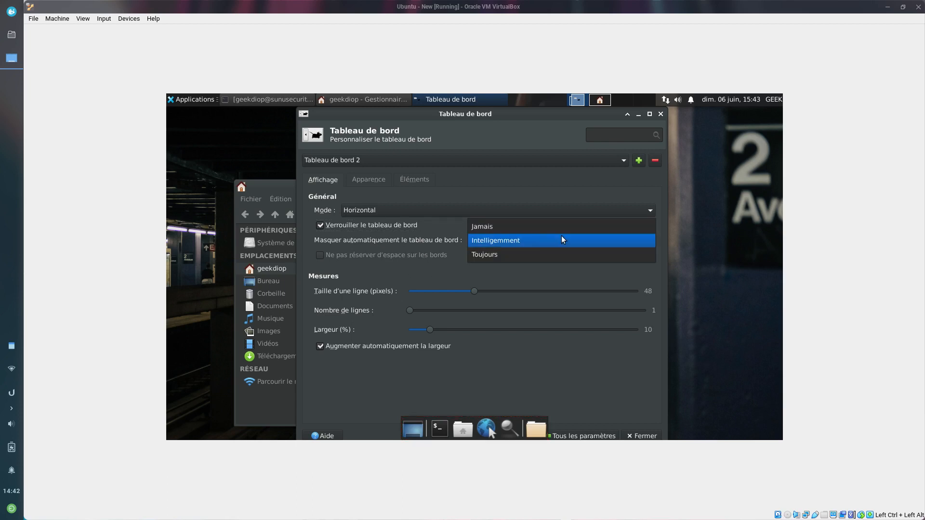
click(527, 240)
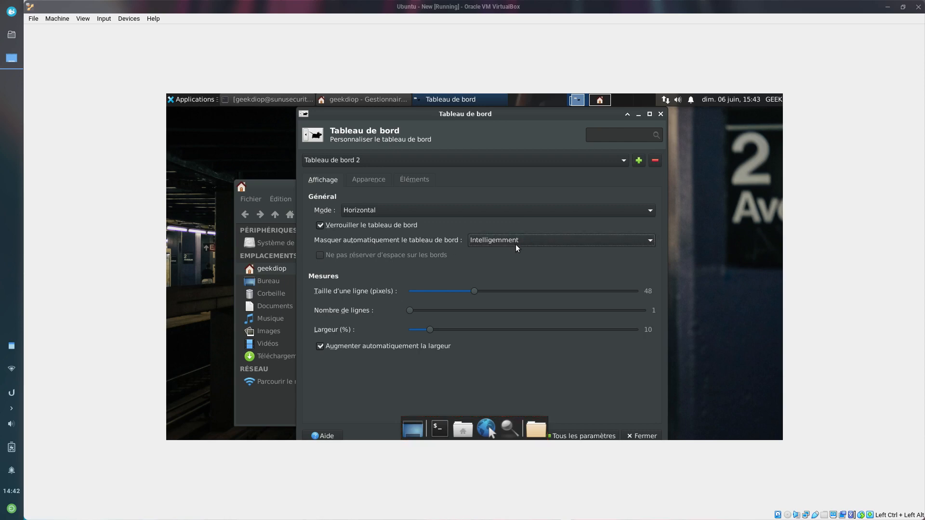
click(522, 244)
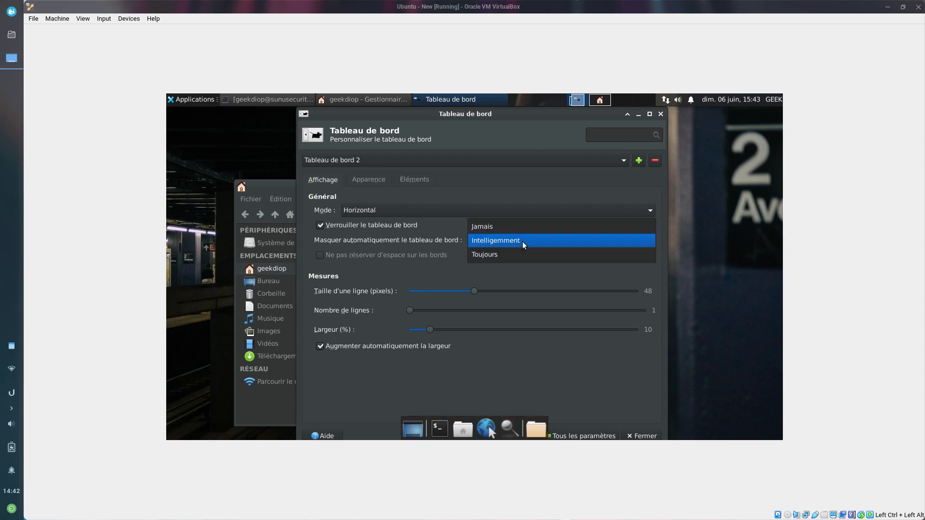
click(522, 241)
Try setting automatic hiding of Tableau de bord 1 to Toujours, and restore it to Jamais.
click(390, 162)
click(406, 149)
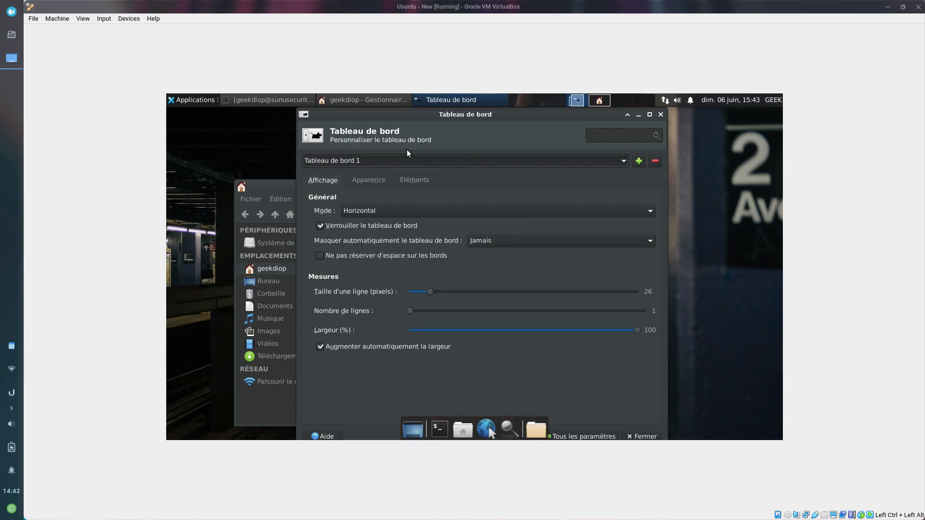
click(510, 244)
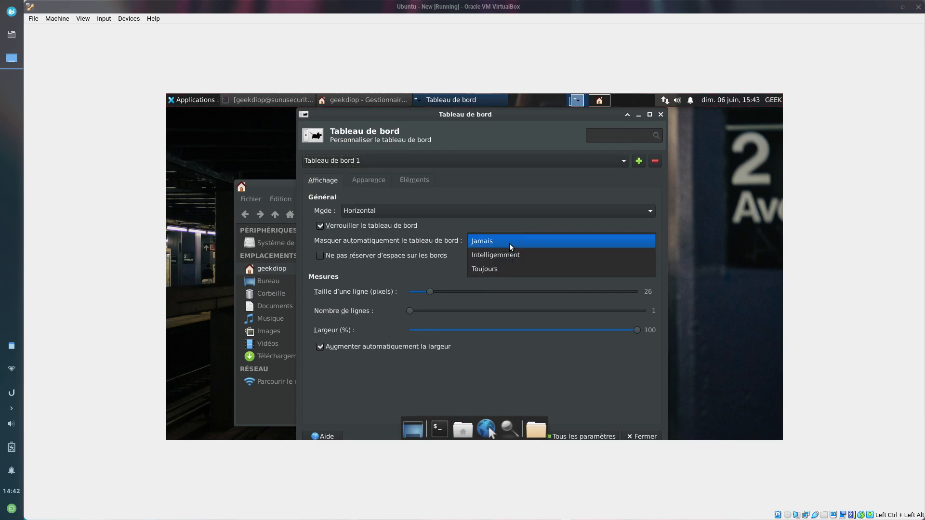
click(510, 267)
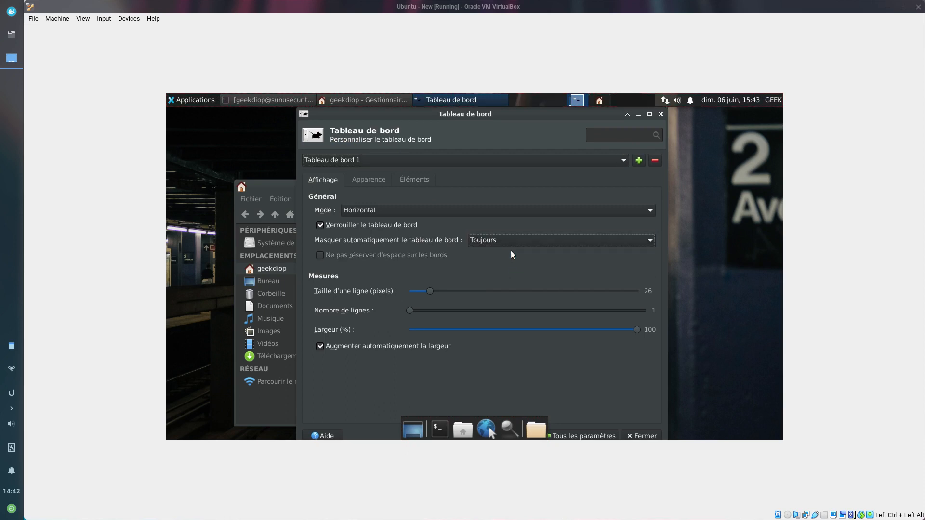
click(511, 241)
click(532, 215)
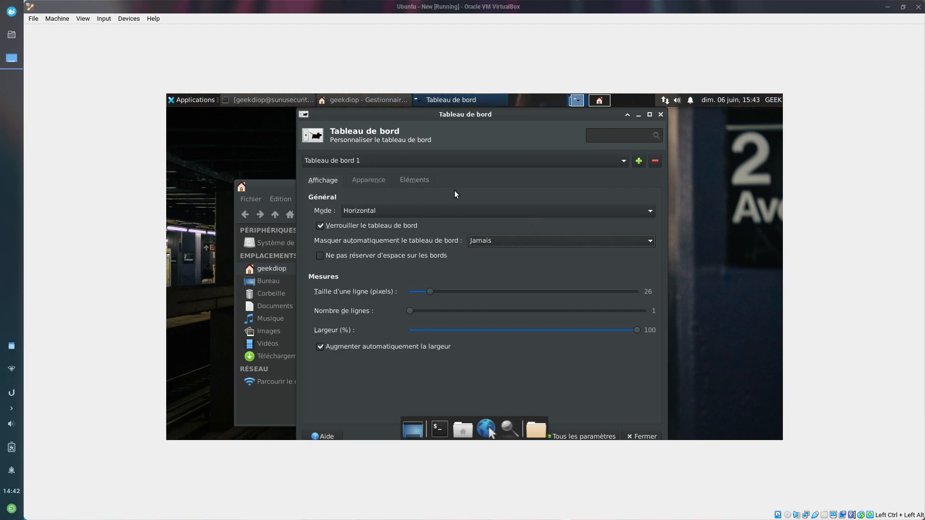
Set the row size of Tableau de bord 2 to 55 pixels and its width to 17 %.
click(423, 160)
click(423, 173)
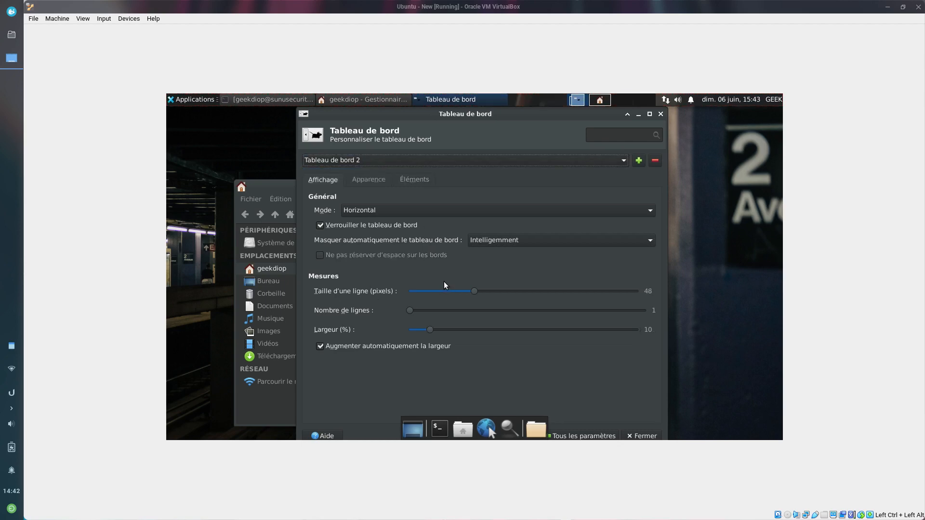
mouse_move(474, 291)
mouse_down()
mouse_move(498, 291)
mouse_move(466, 291)
mouse_move(488, 291)
mouse_up()
drag(415, 315, 449, 331)
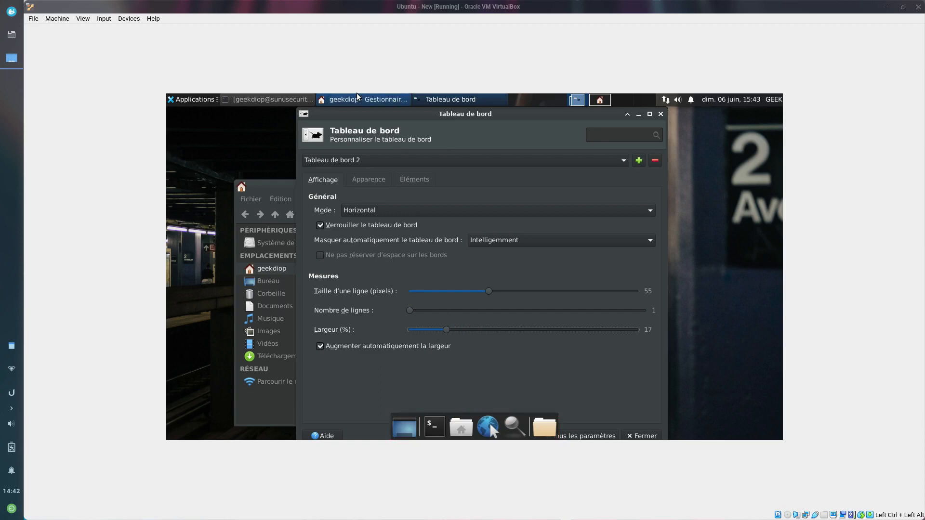
Add a new panel in Vertical mode and reposition it beside the file manager window, dismissing the Desktop crash report without sending it.
click(638, 160)
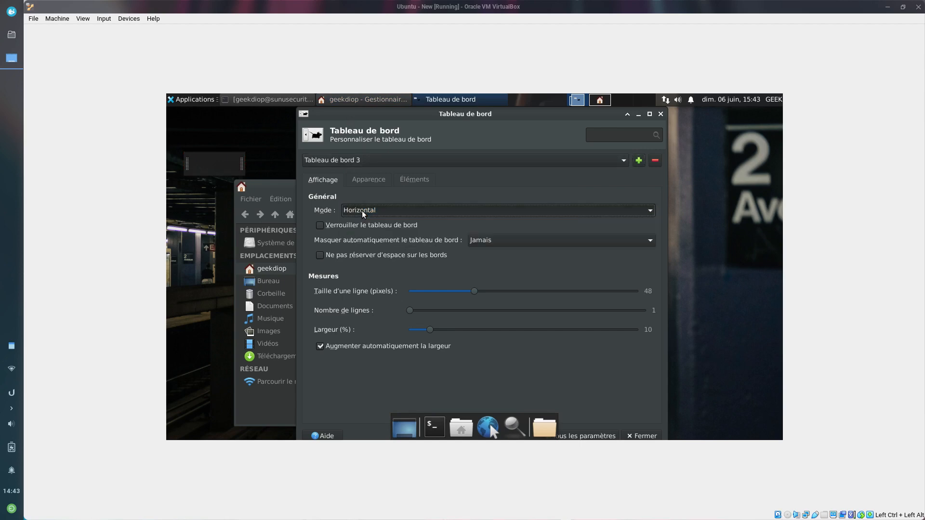
click(375, 215)
click(377, 223)
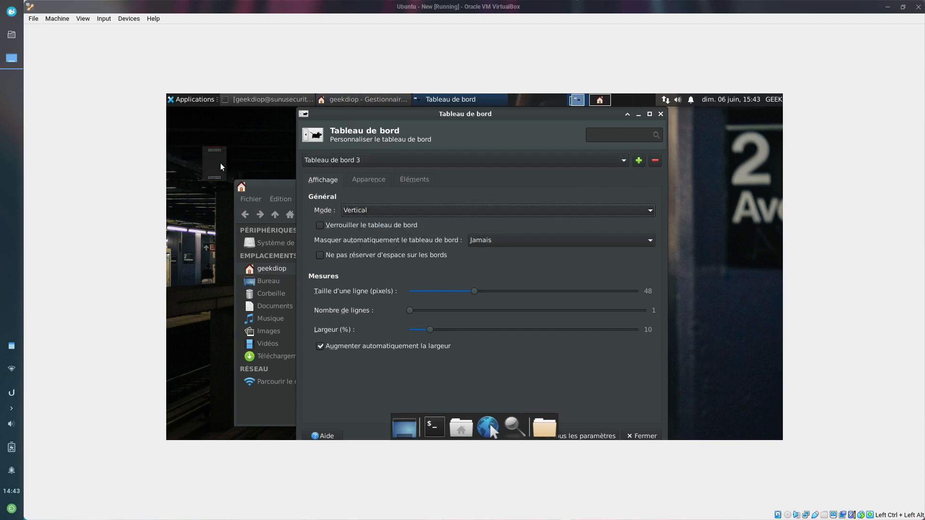
drag(177, 162, 184, 163)
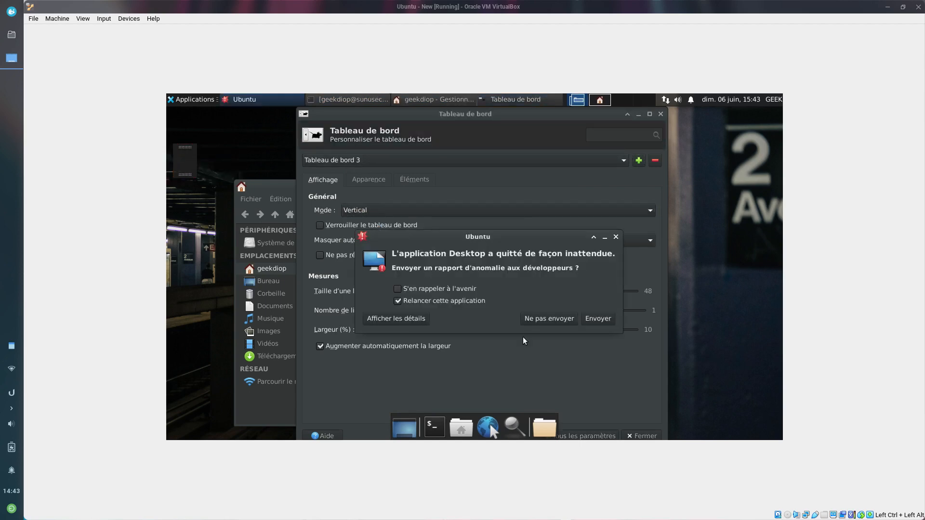
click(558, 319)
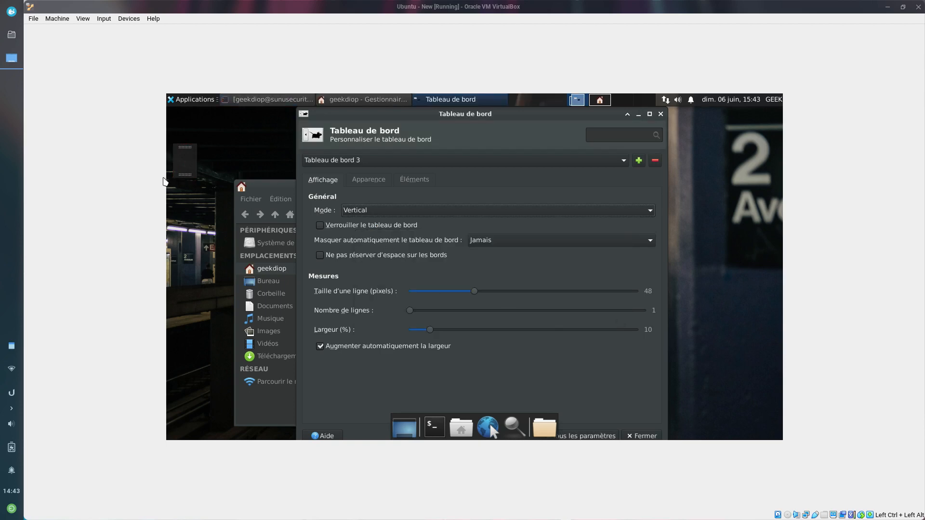
drag(177, 168, 181, 184)
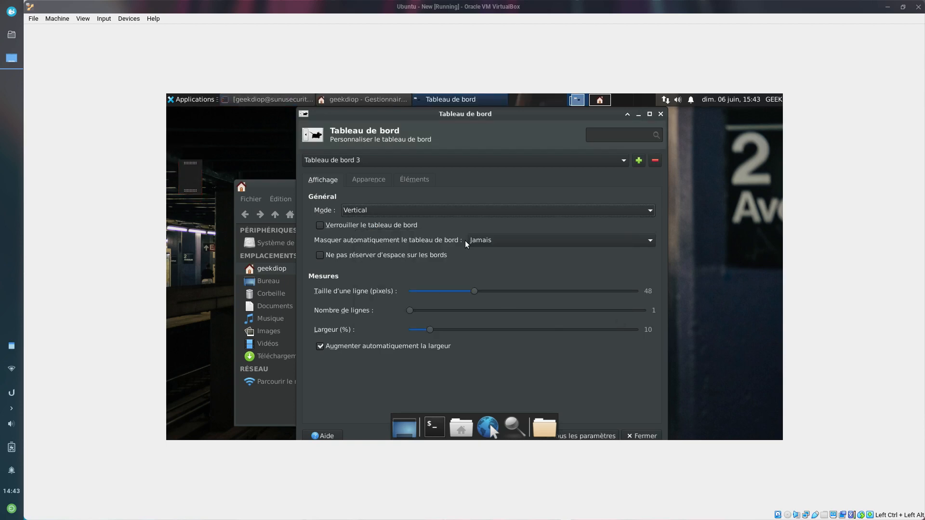
Set the background style of Tableau de bord 3 to Couleur pleine with the light green colour.
click(368, 179)
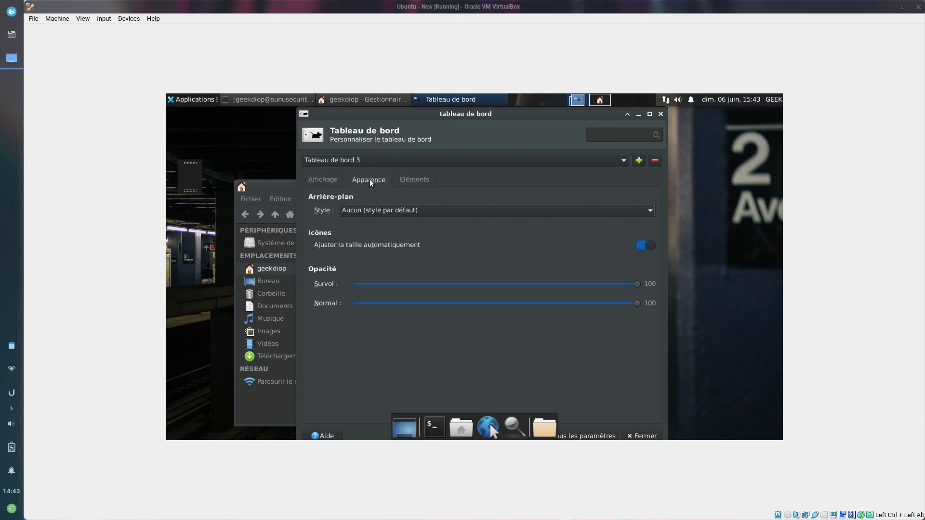
click(382, 212)
click(383, 224)
click(396, 212)
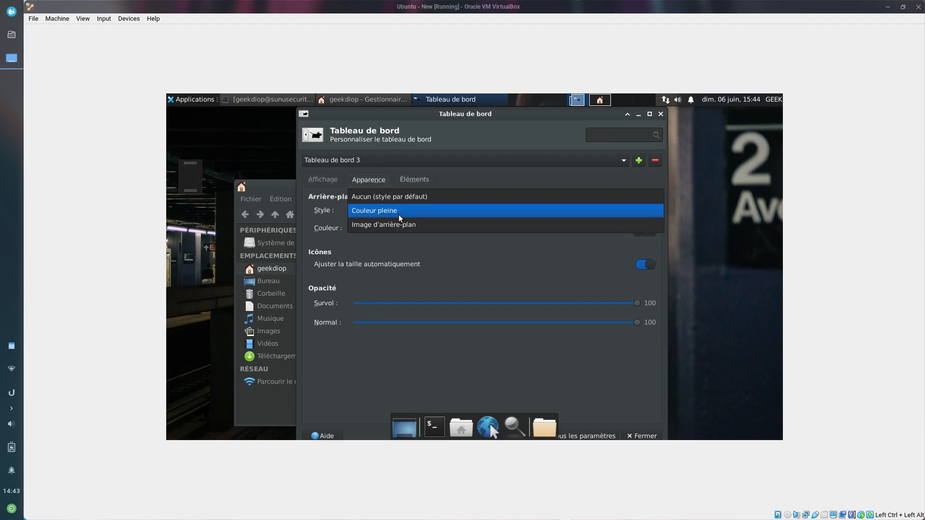
click(397, 224)
click(393, 209)
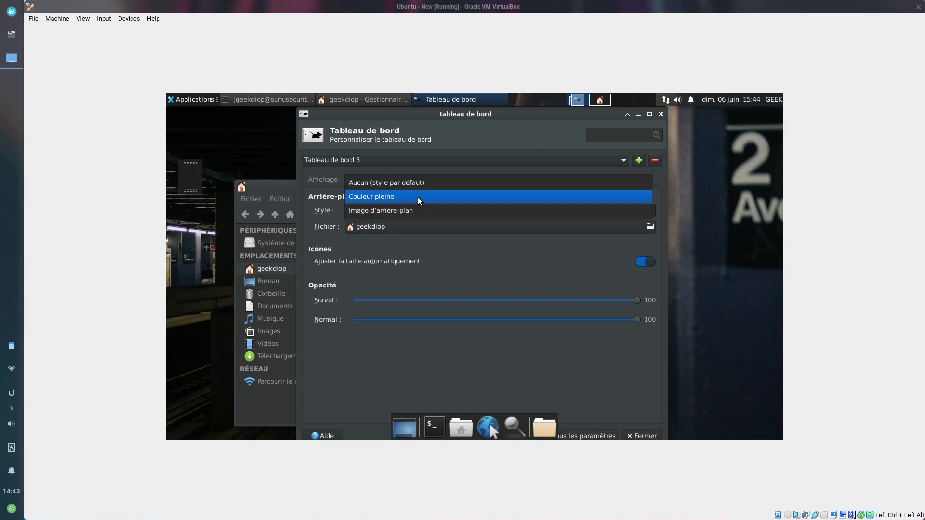
click(417, 197)
click(641, 230)
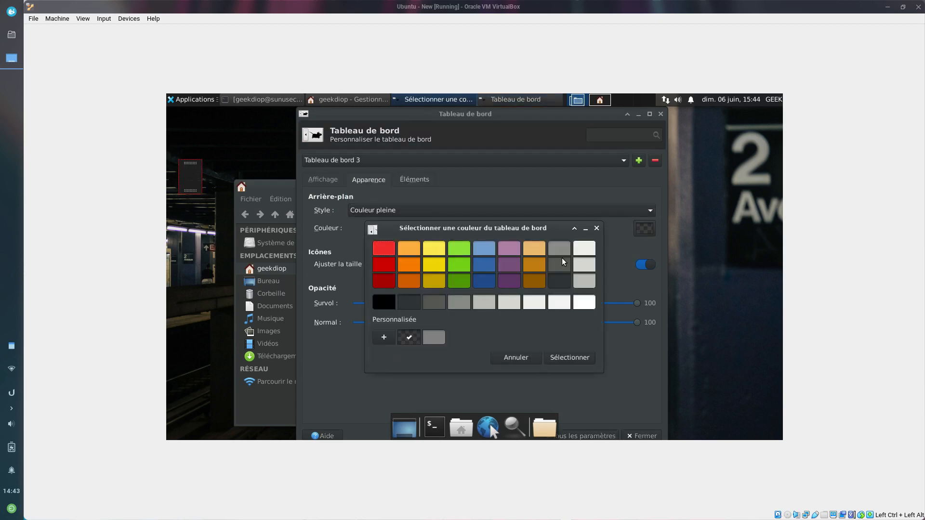
double_click(450, 248)
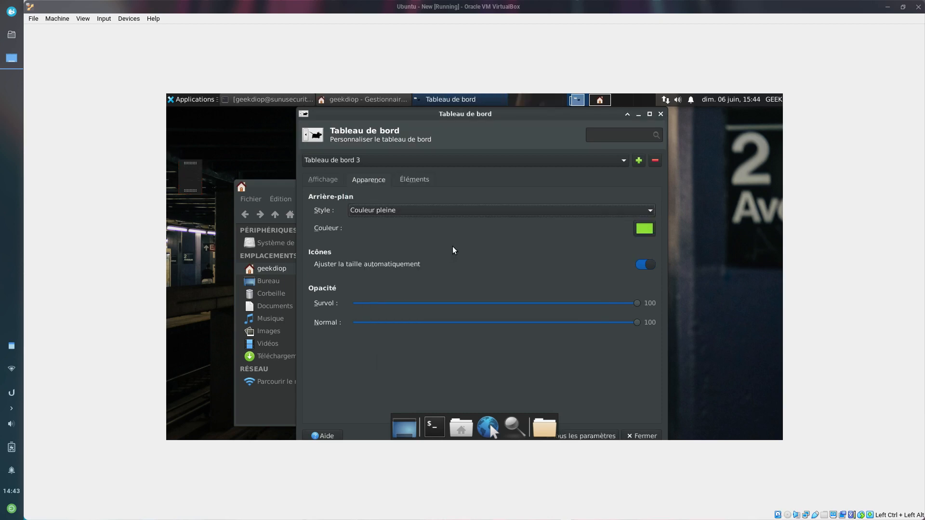
Try the Image d'arrière-plan style on Tableau de bord 3, return to Aucun (style par défaut), and leave Normal opacity at 100.
click(392, 210)
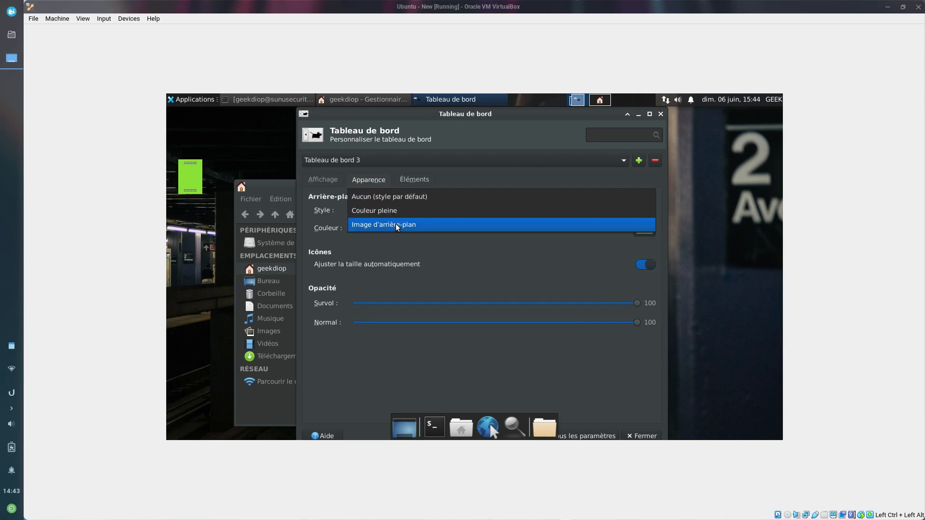
click(397, 227)
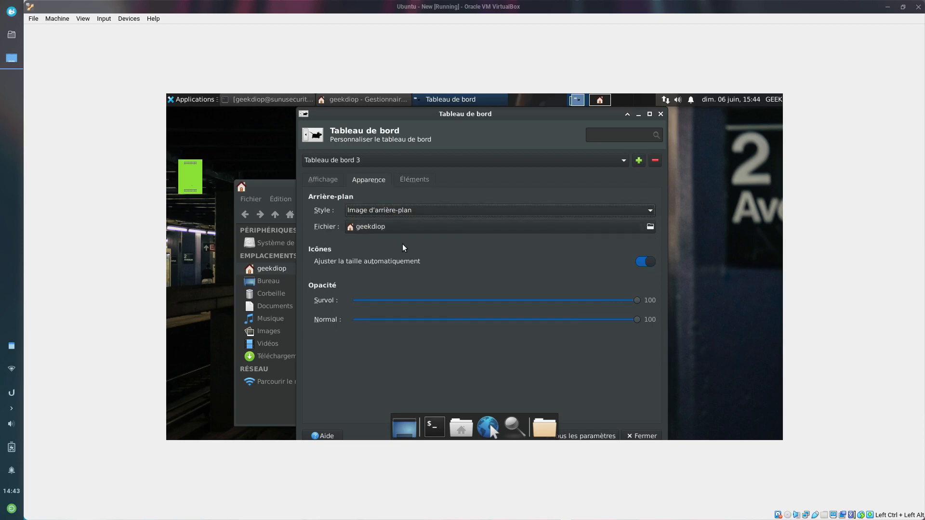
click(484, 210)
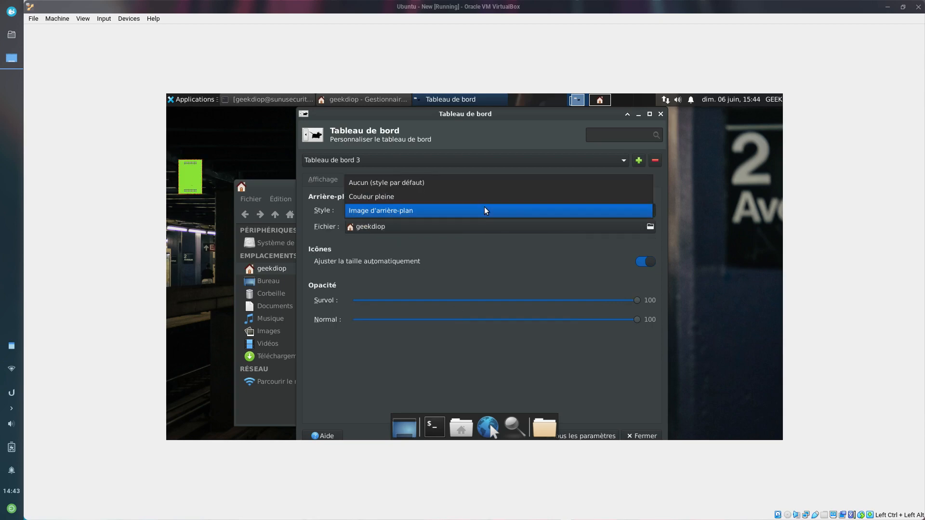
click(472, 182)
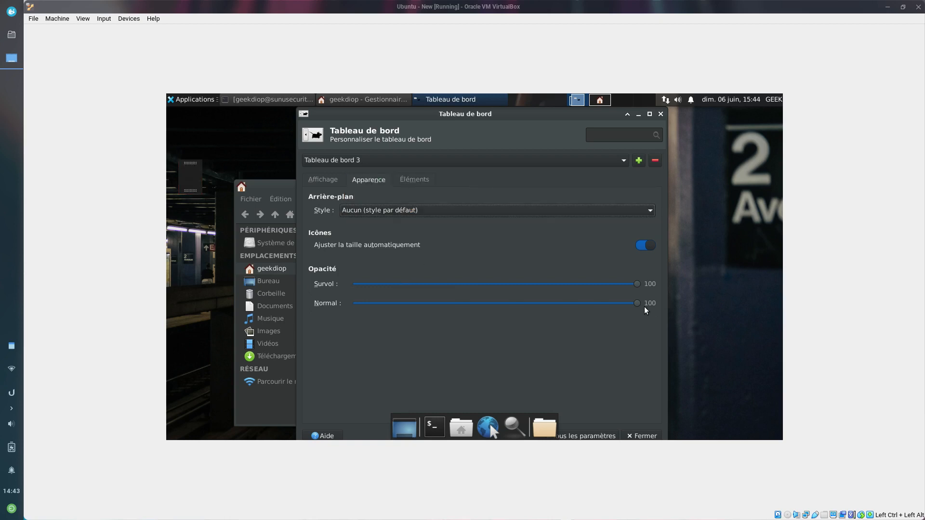
drag(636, 303, 663, 294)
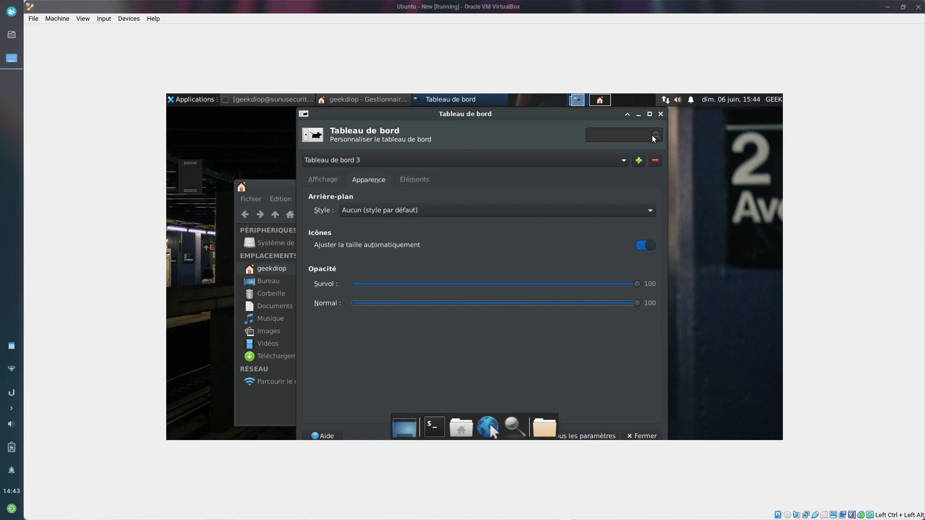
Remove Tableau de bord 3 and close the Tableau de bord settings.
click(659, 160)
click(550, 317)
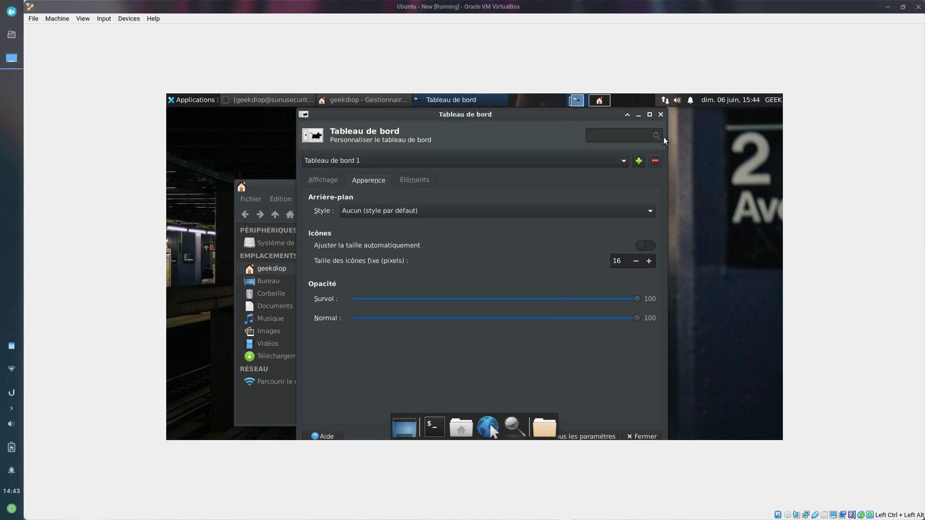
click(662, 114)
Open the Tableau de bord 1 preferences, reposition the window over the file manager, and show the panel's Éléments list.
right_click(533, 100)
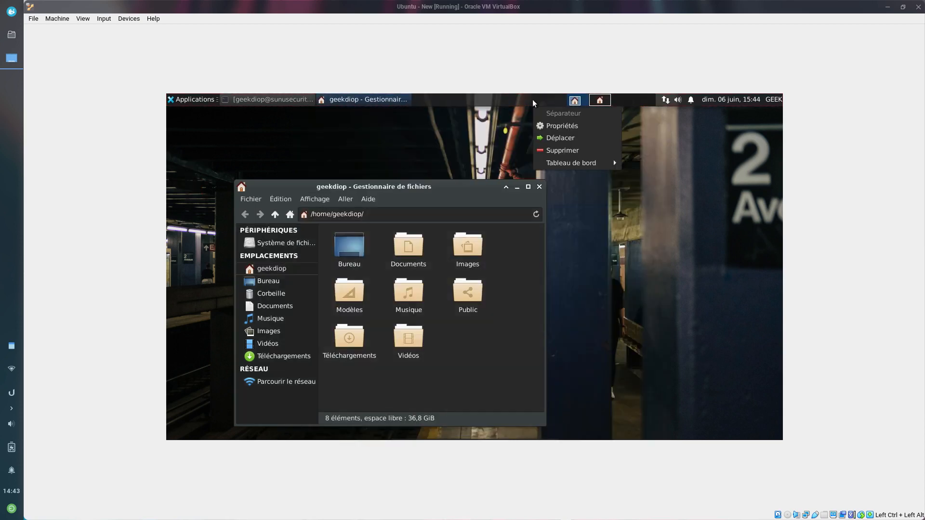
click(515, 100)
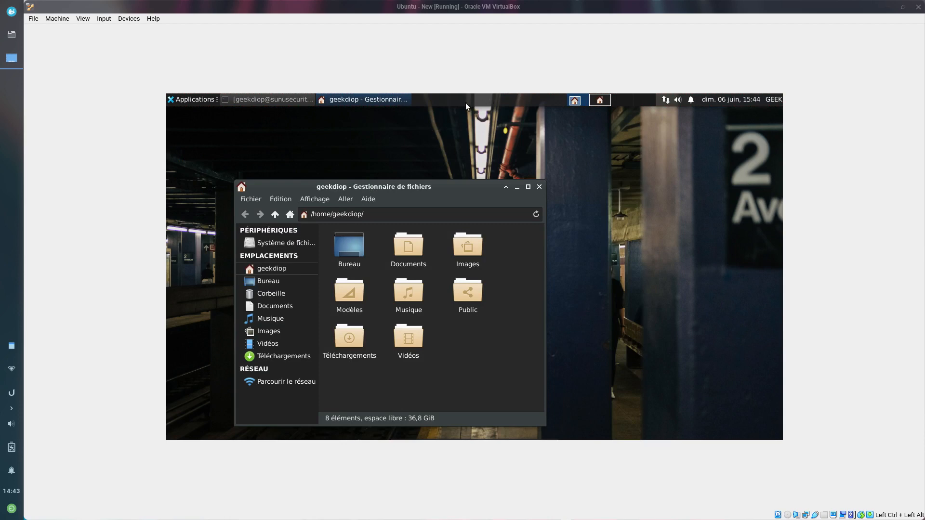
right_click(532, 102)
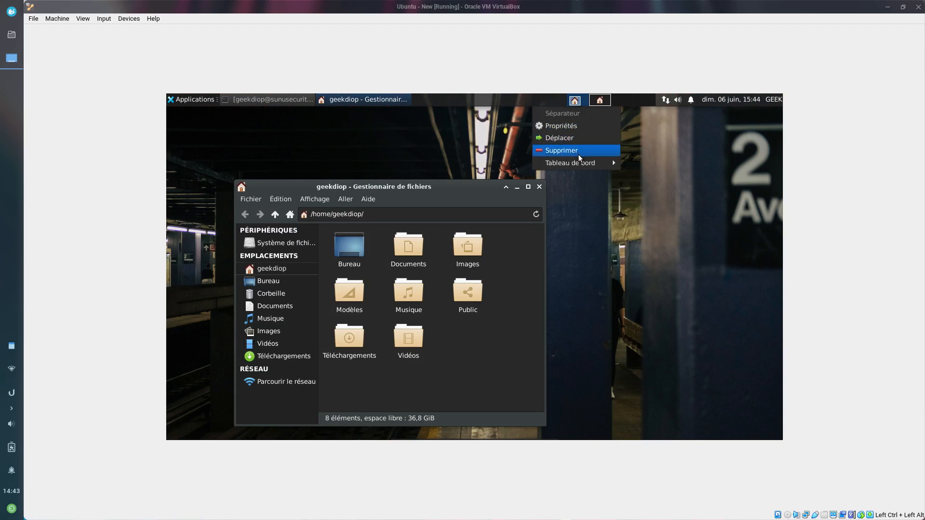
mouse_move(582, 164)
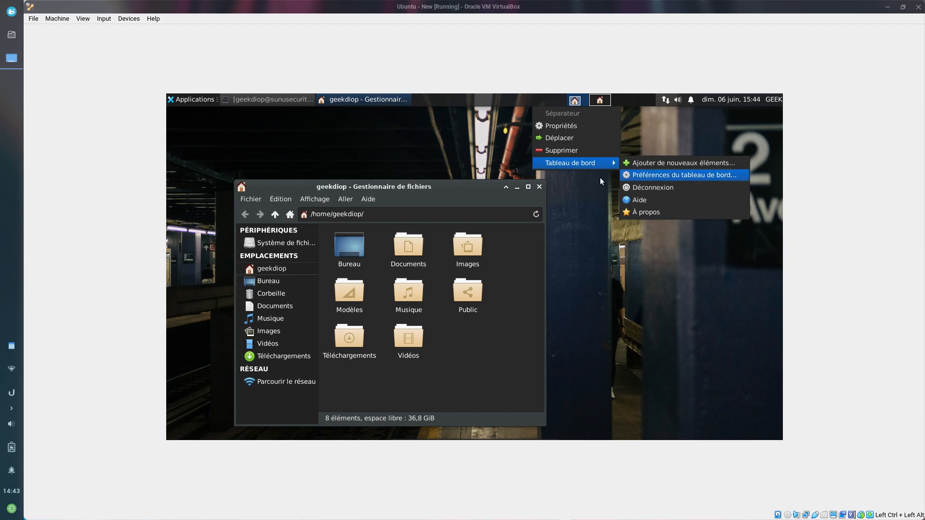
click(660, 175)
drag(640, 105, 372, 112)
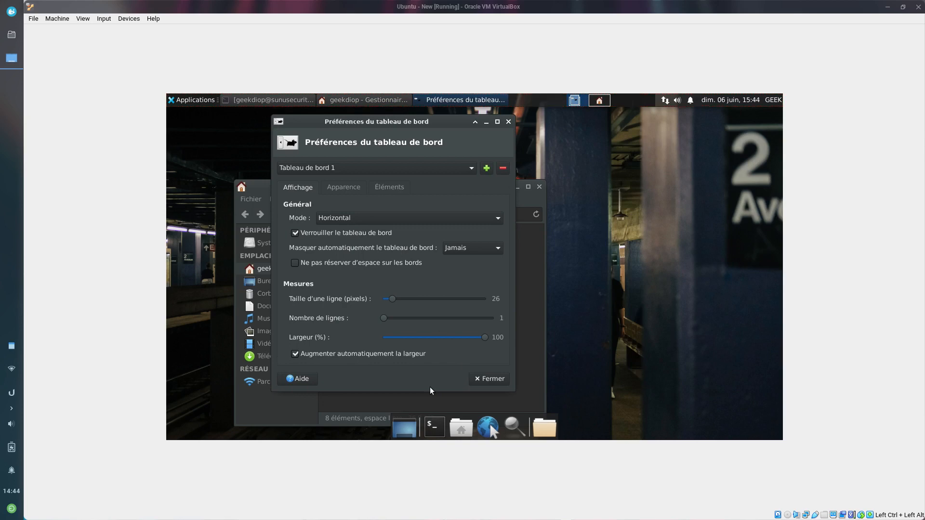
click(389, 187)
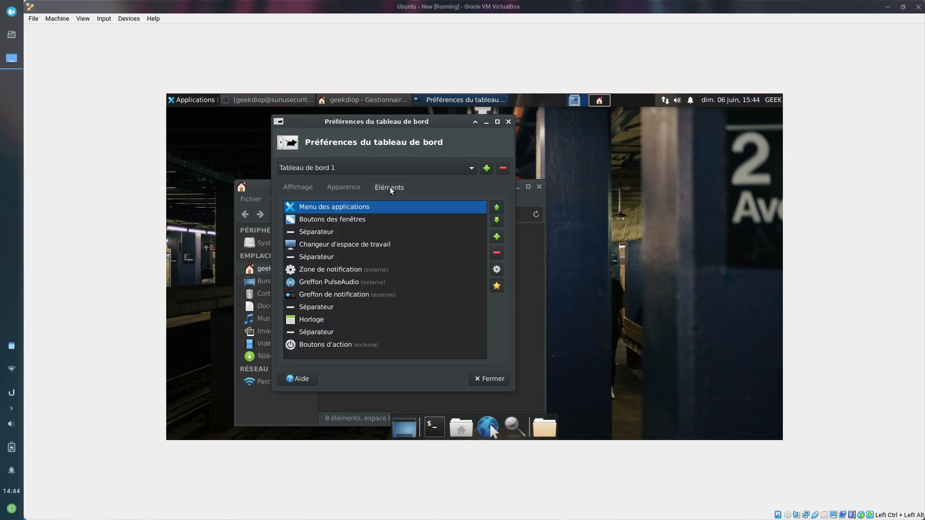
Try moving Menu des applications down two places in the Tableau de bord 1 items and return it to first place.
click(402, 228)
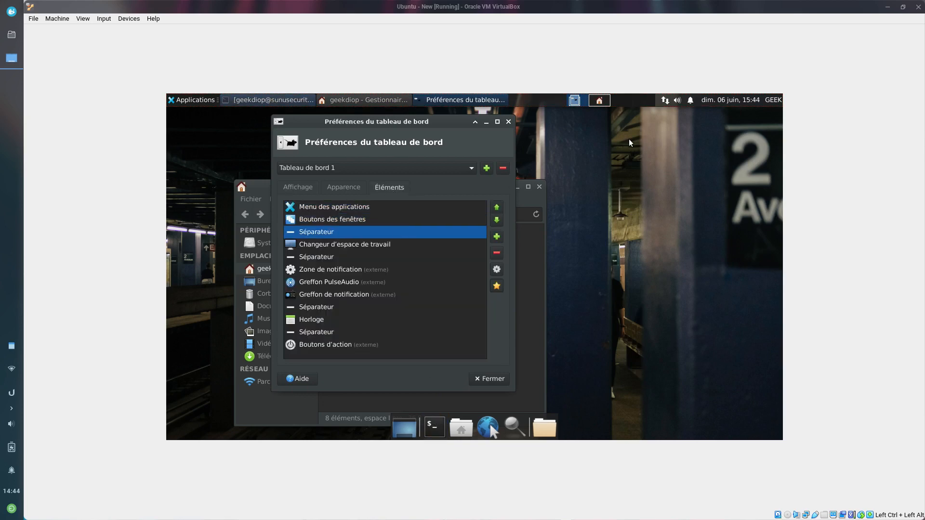
click(345, 207)
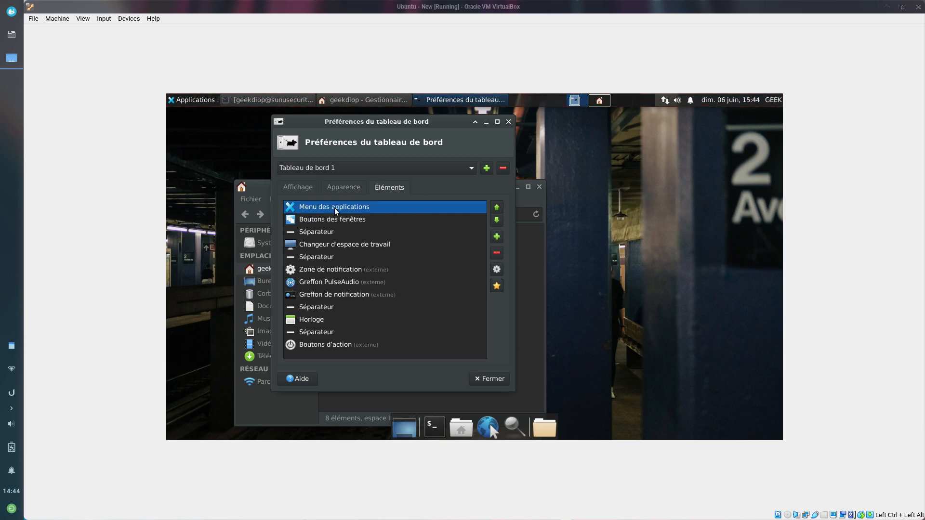
click(170, 103)
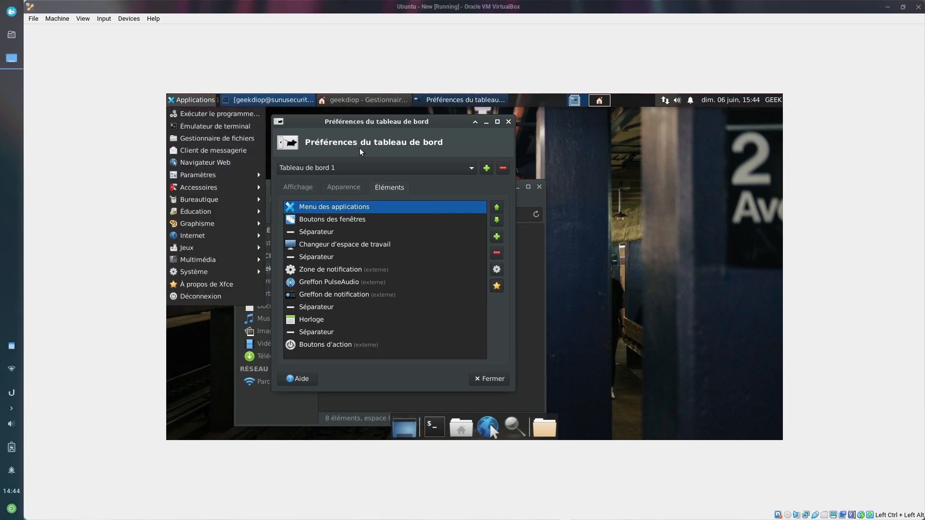
click(499, 218)
click(499, 219)
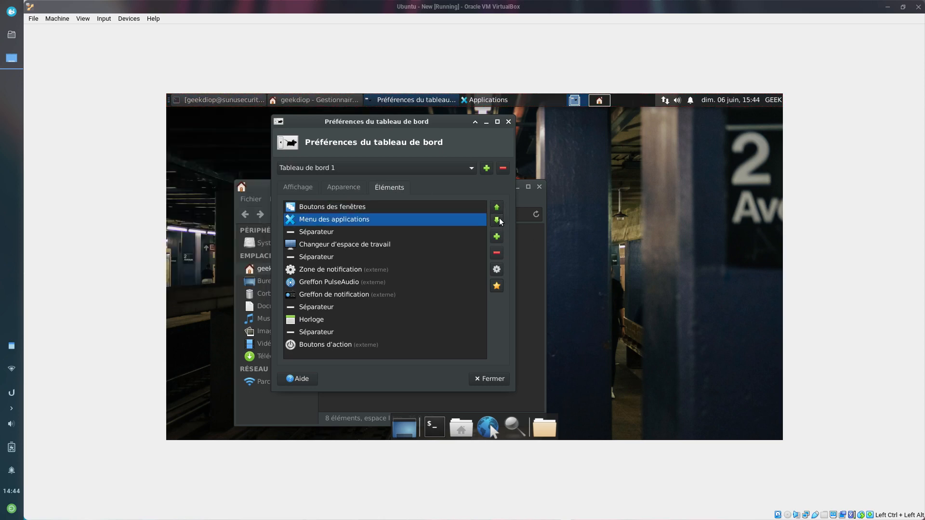
click(499, 218)
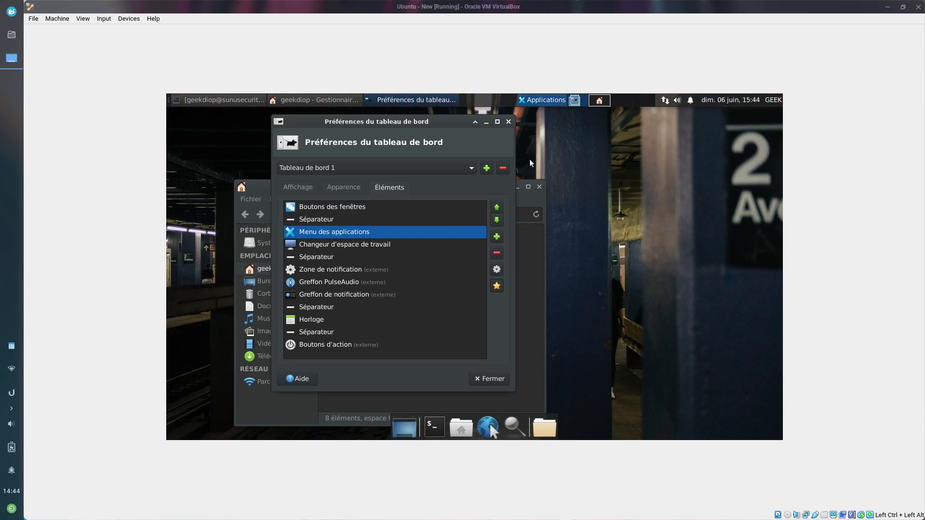
click(496, 207)
click(496, 207)
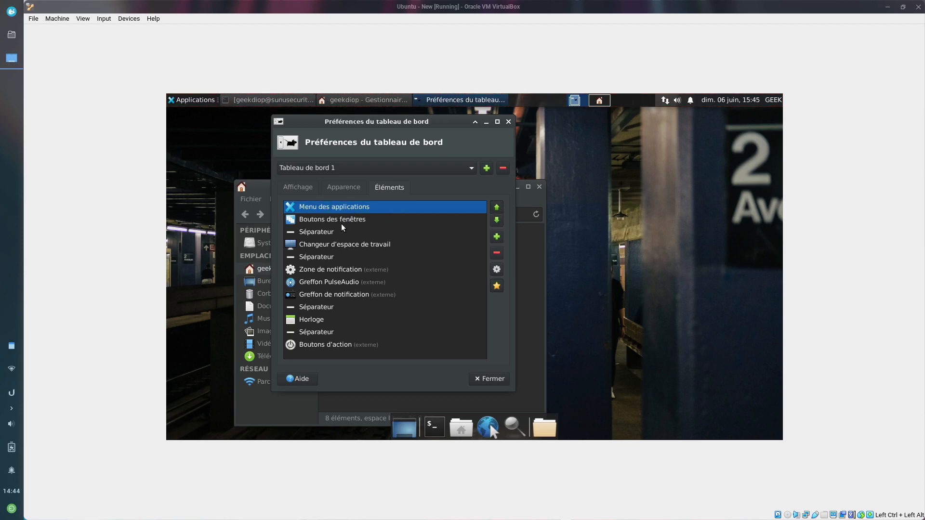
Review the Boutons des fenêtres and Séparateur items, and close both the panel preferences and the file manager.
mouse_move(340, 221)
mouse_down()
mouse_move(349, 239)
mouse_move(348, 226)
mouse_up()
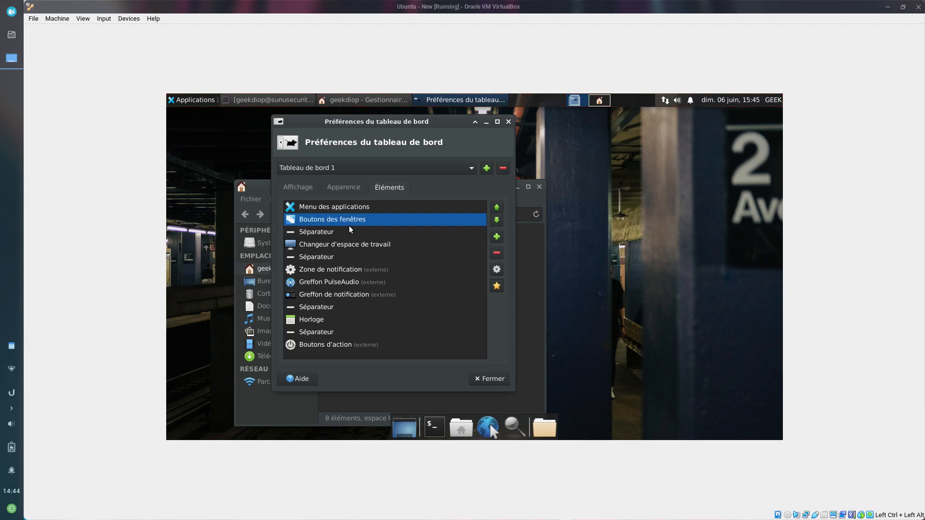
click(330, 229)
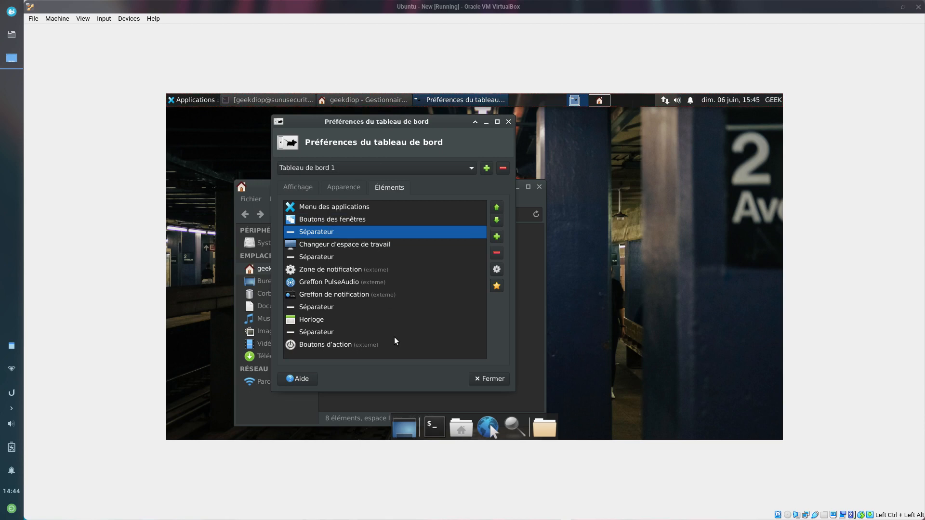
click(335, 331)
click(402, 308)
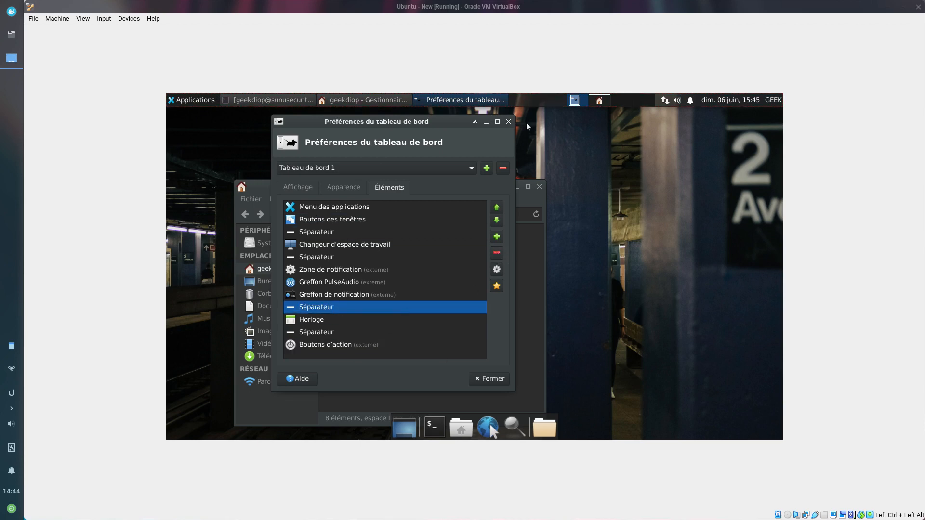
click(489, 379)
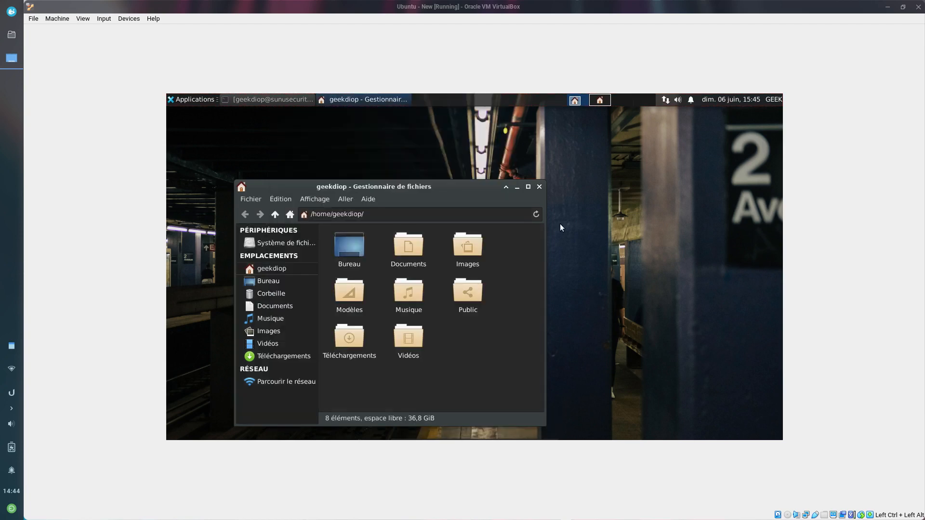
click(537, 187)
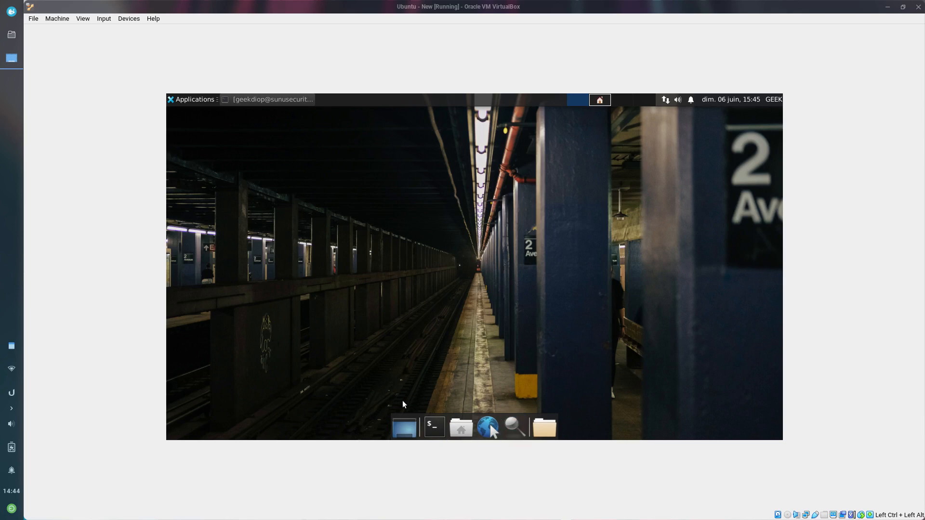
Switch to the Firefox window showing YouTube and search for "xfce theme".
key(alt+Tab)
key(alt+Tab)
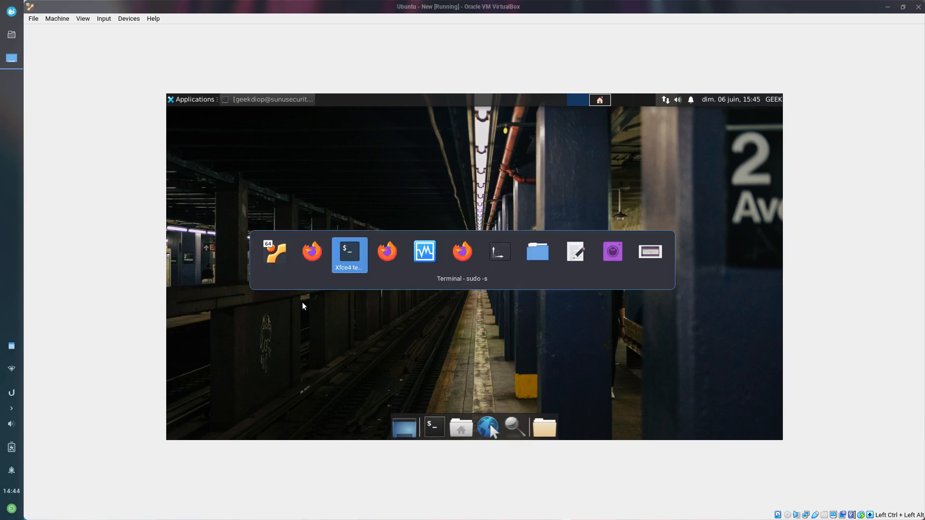
click(311, 255)
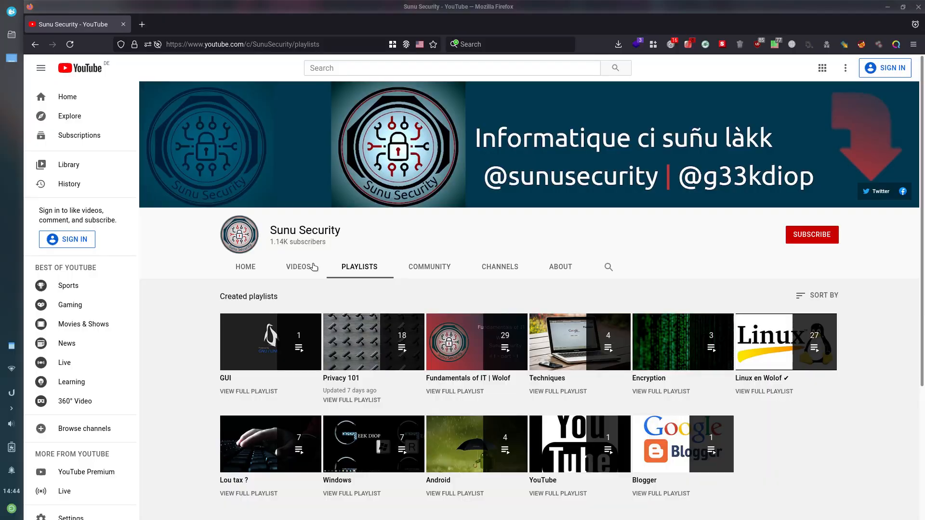
click(323, 72)
text(xfce)
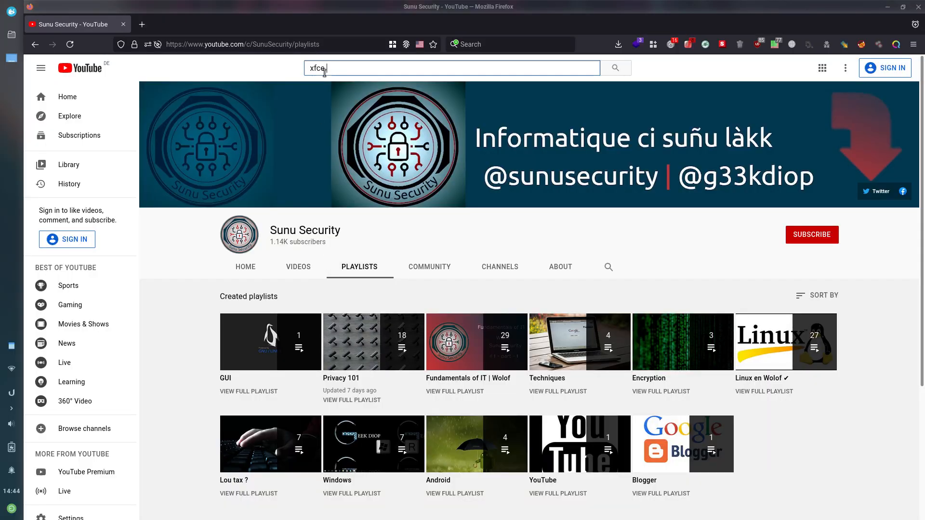
text( theme)
key(Return)
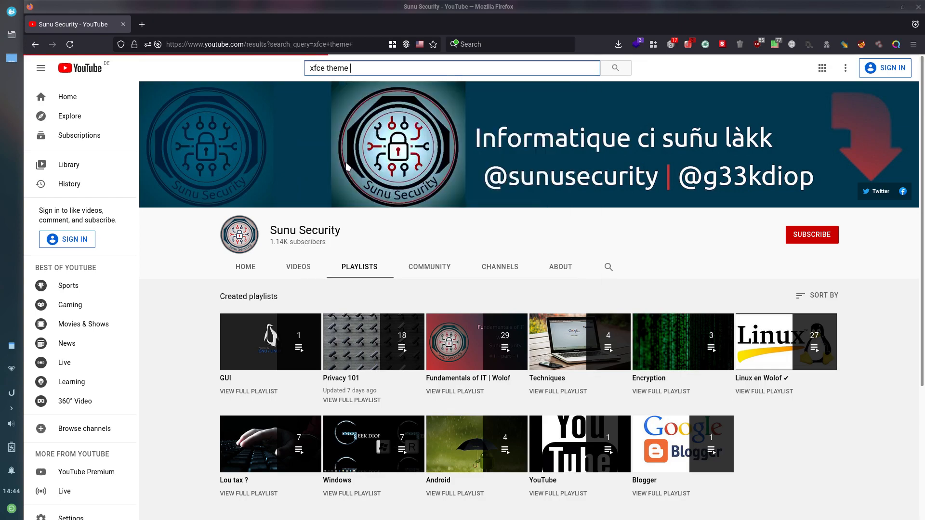
Examine the Xfce theme and customization videos in the YouTube results, switching between Firefox and the VirtualBox desktop.
key(alt+Tab)
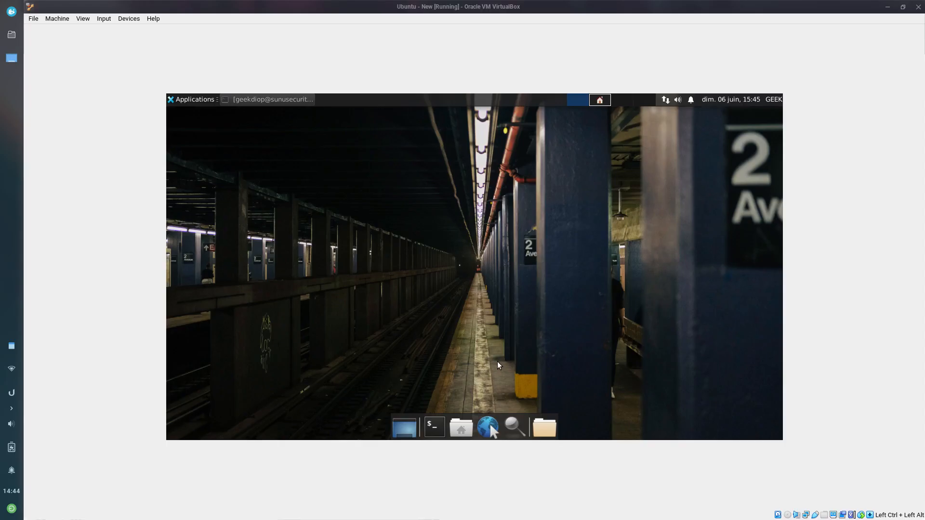
key(alt+Tab)
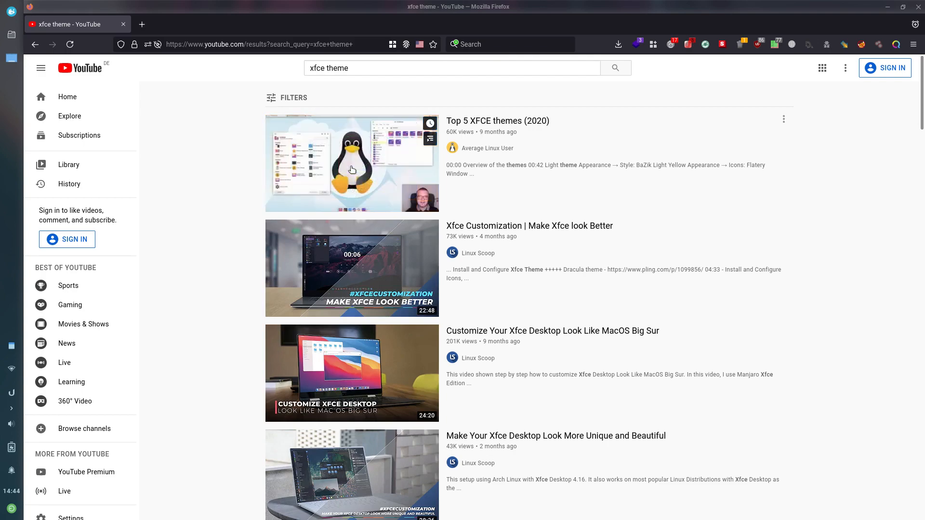
drag(924, 96, 924, 316)
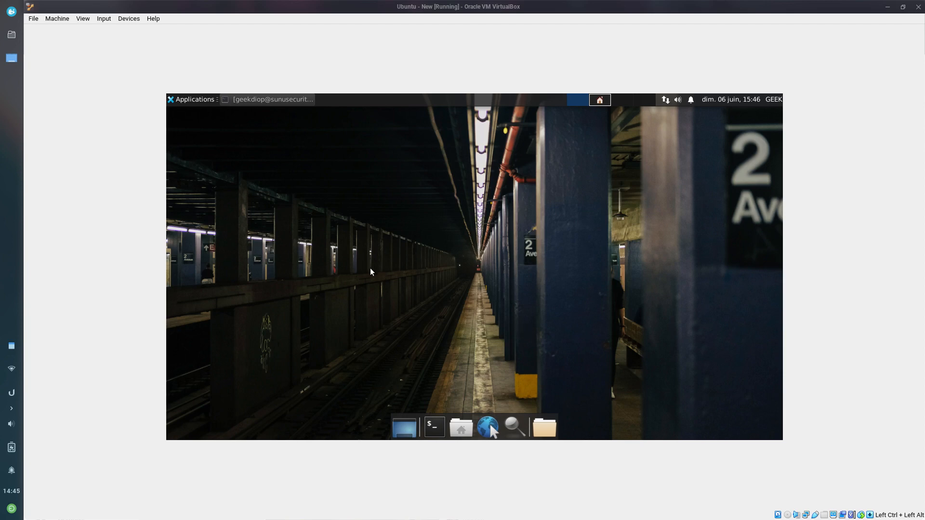
key(alt+Tab)
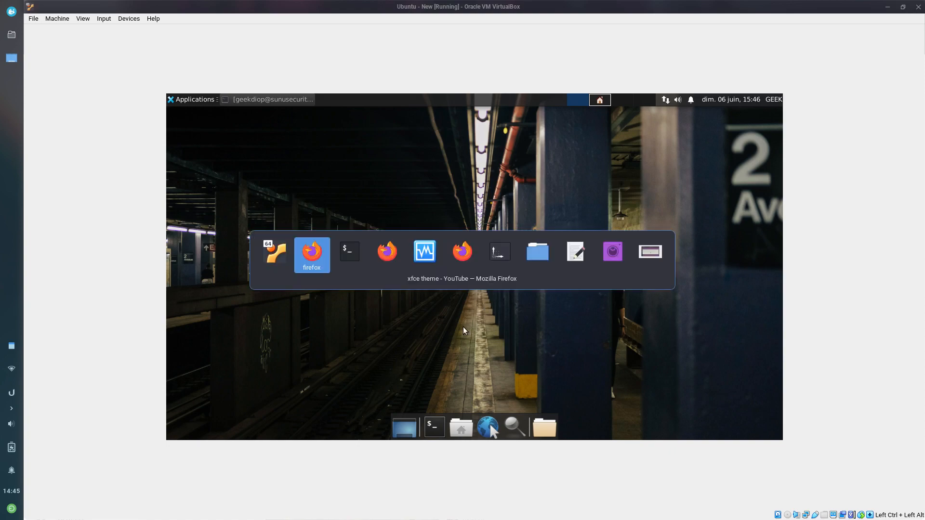